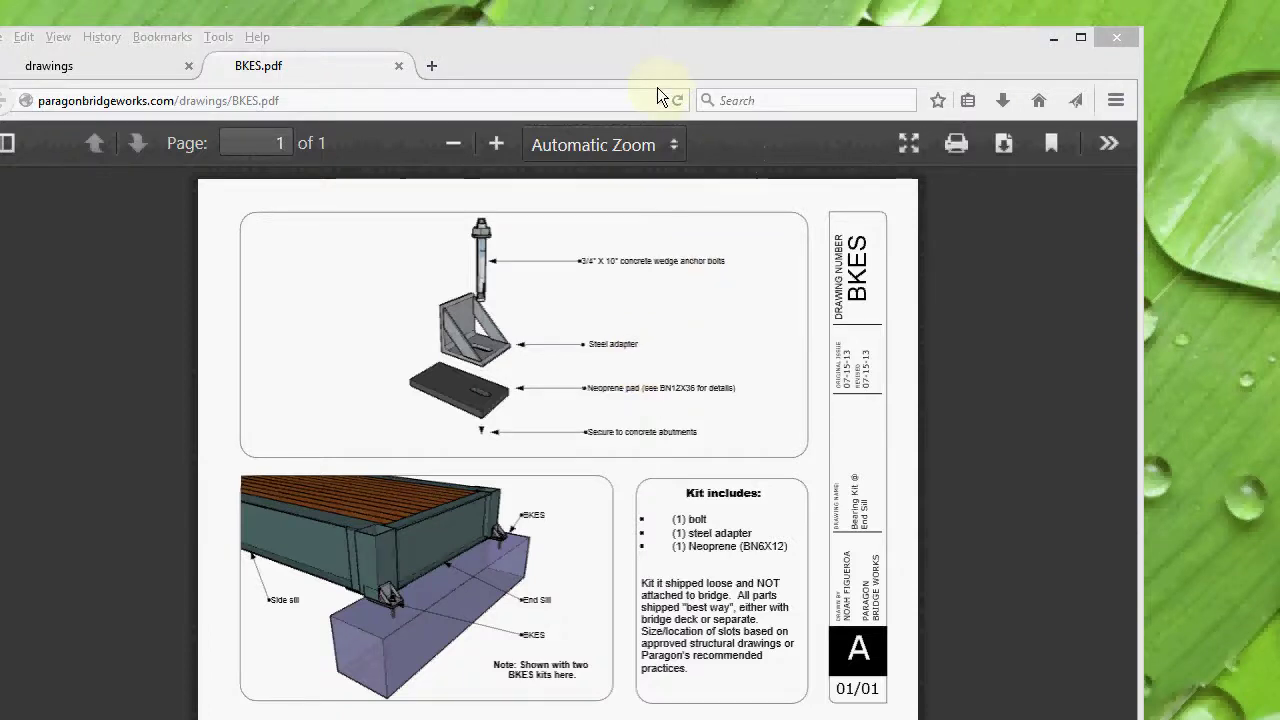
# Review the BKES bearing kit drawing enlarged, from the exploded bolt, adapter and neoprene pad view down to the kit contents.
pyautogui.click(687, 58)
pyautogui.moveTo(687, 50); pyautogui.dragTo(694, 14)
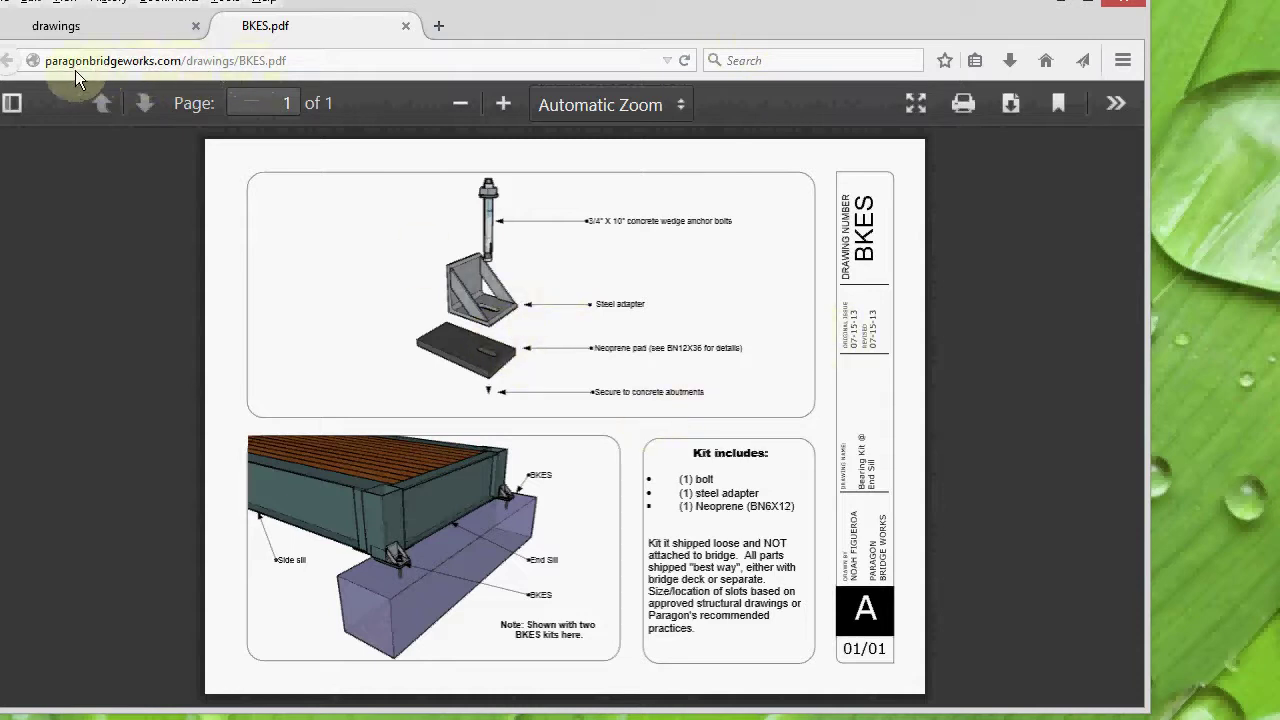
pyautogui.scroll(1, 532, 303)
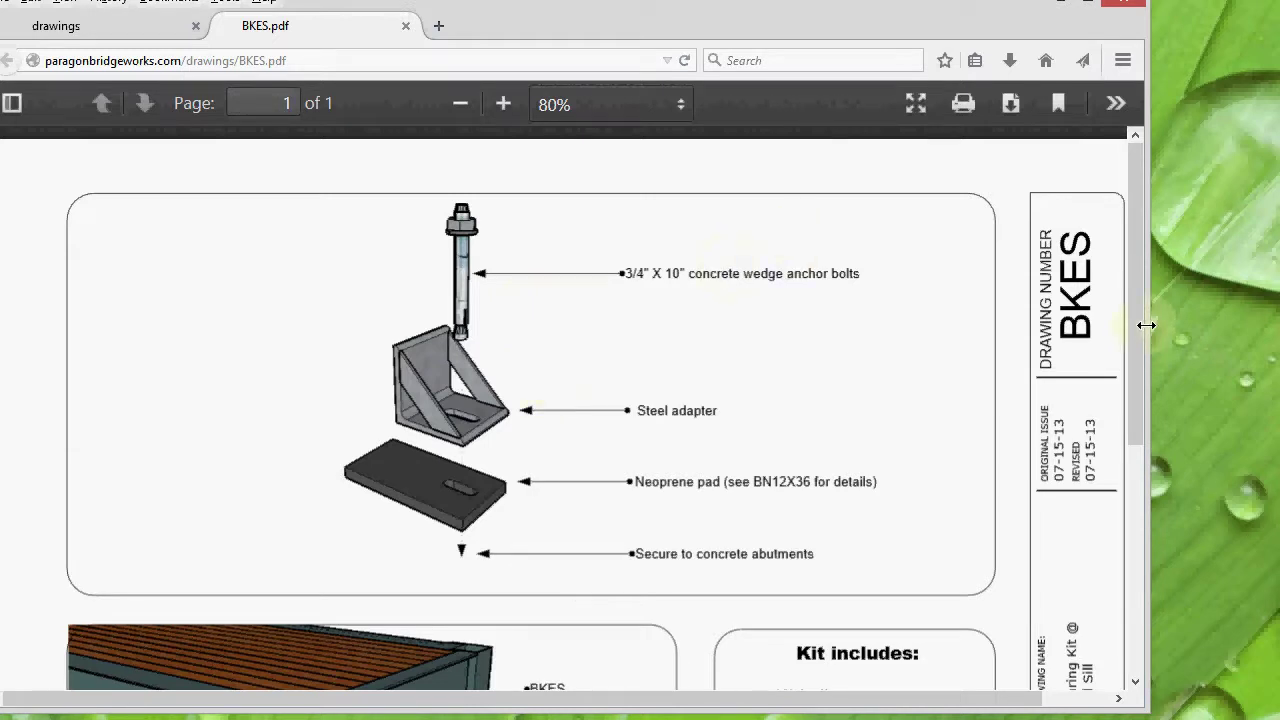
pyautogui.moveTo(1134, 325); pyautogui.dragTo(1136, 353)
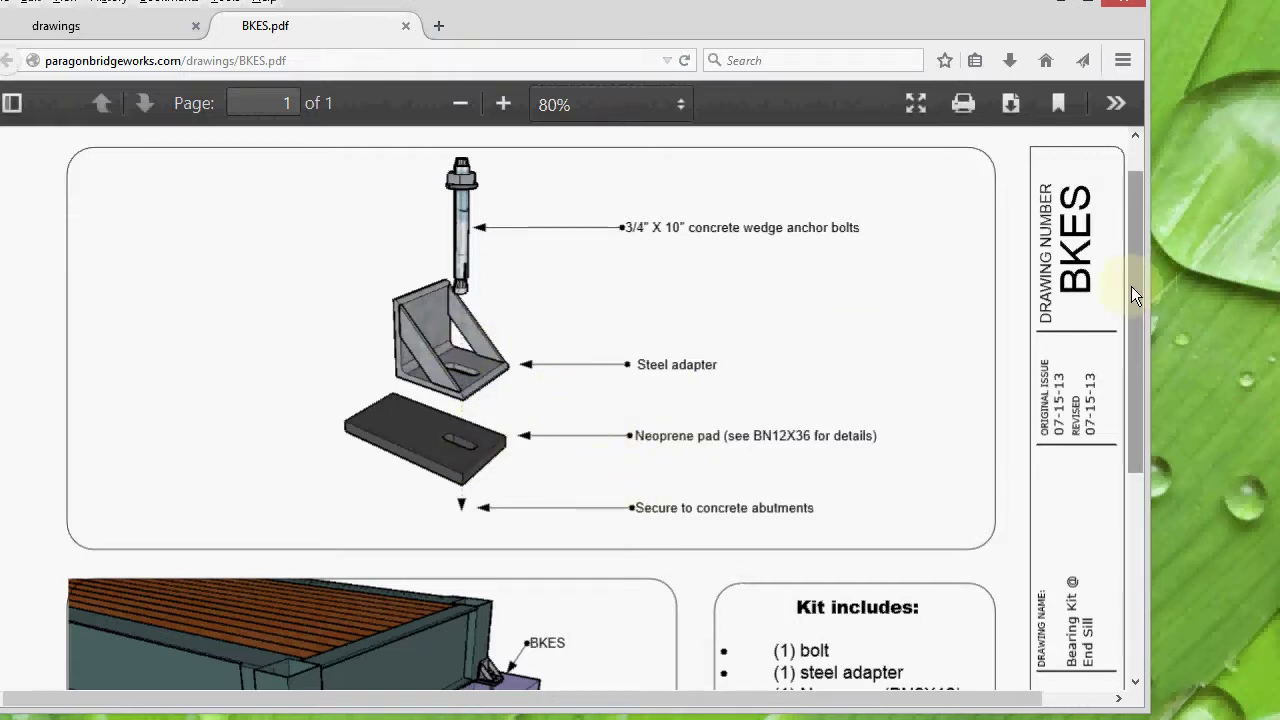
pyautogui.moveTo(1131, 286); pyautogui.dragTo(1133, 489)
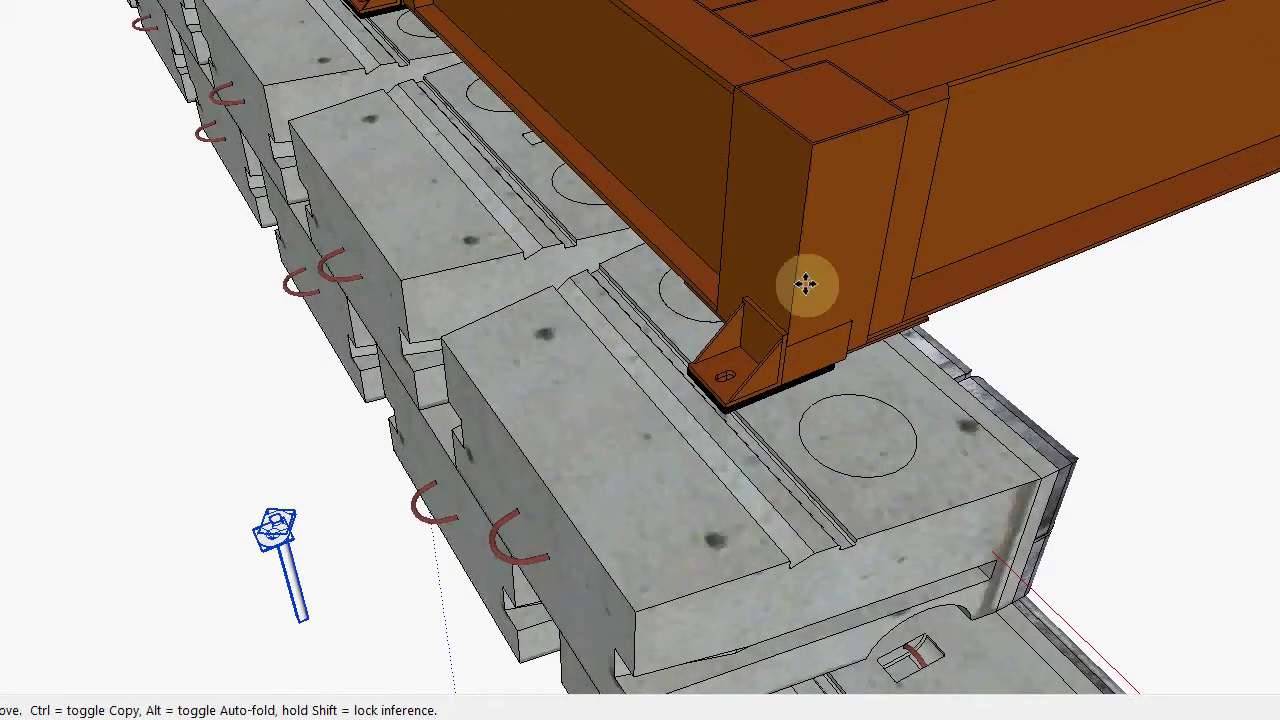
# In SketchUp, examine the slotted steel adapter and neoprene pad at the bridge's near corner on the concrete blocks.
pyautogui.click(534, 362)
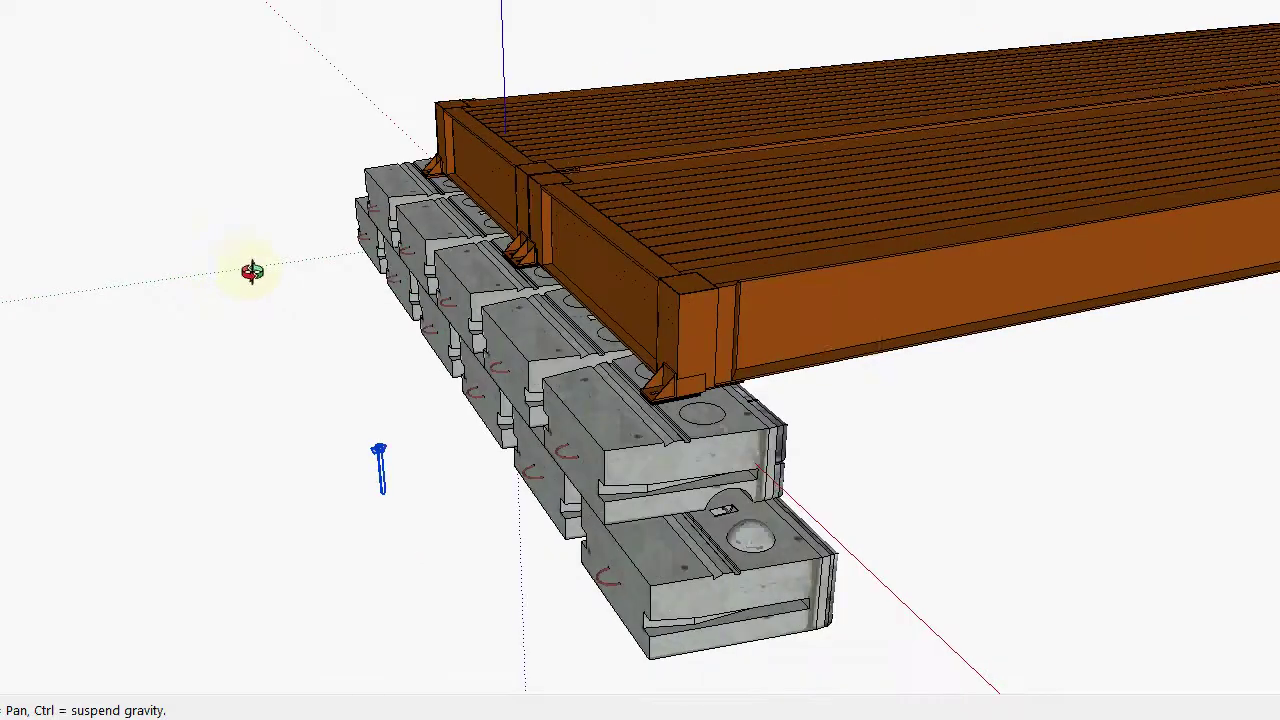
pyautogui.scroll(3, 837, 343)
pyautogui.scroll(3, 606, 383)
pyautogui.scroll(3, 543, 449)
pyautogui.scroll(3, 576, 405)
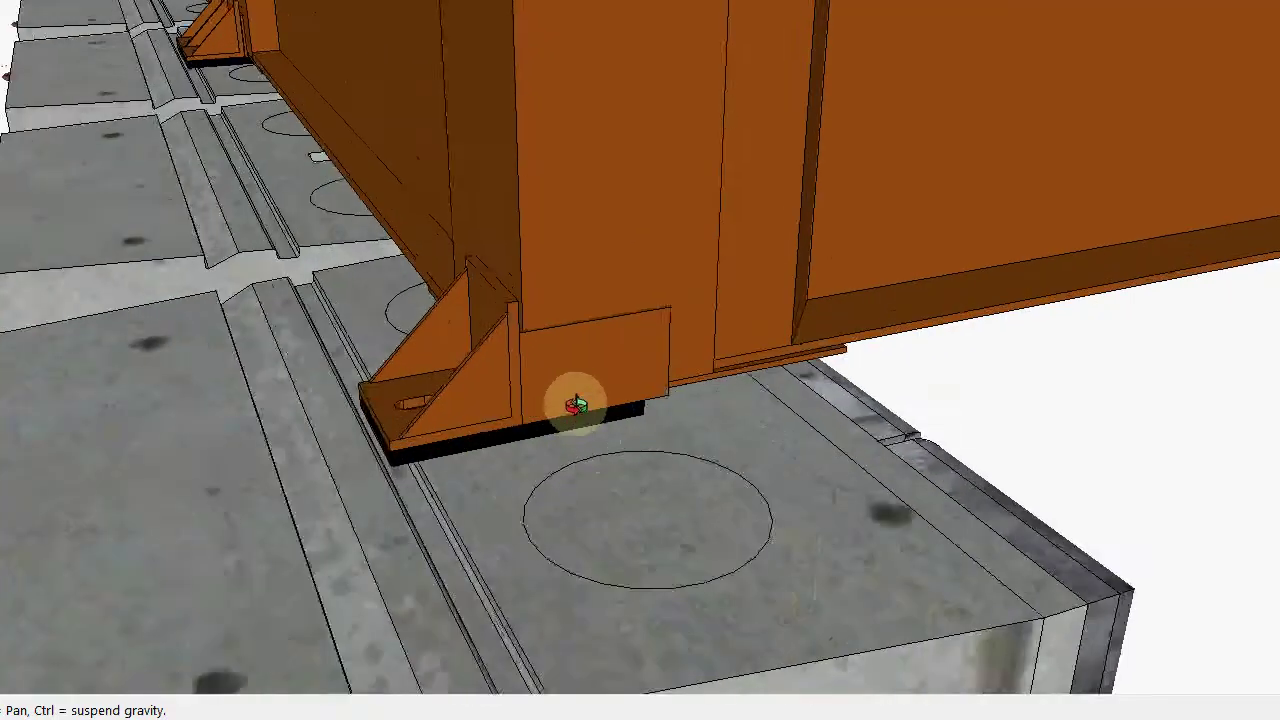
pyautogui.moveTo(576, 405); pyautogui.dragTo(649, 454)
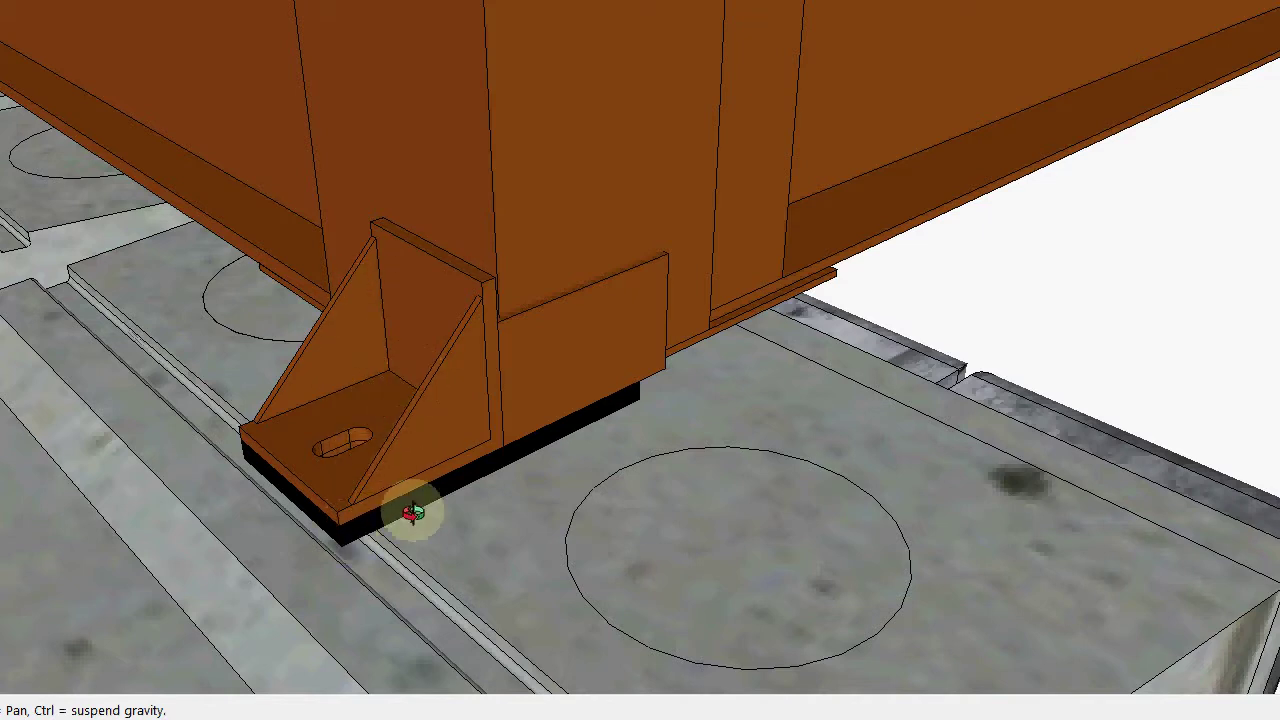
pyautogui.scroll(-8, 400, 415)
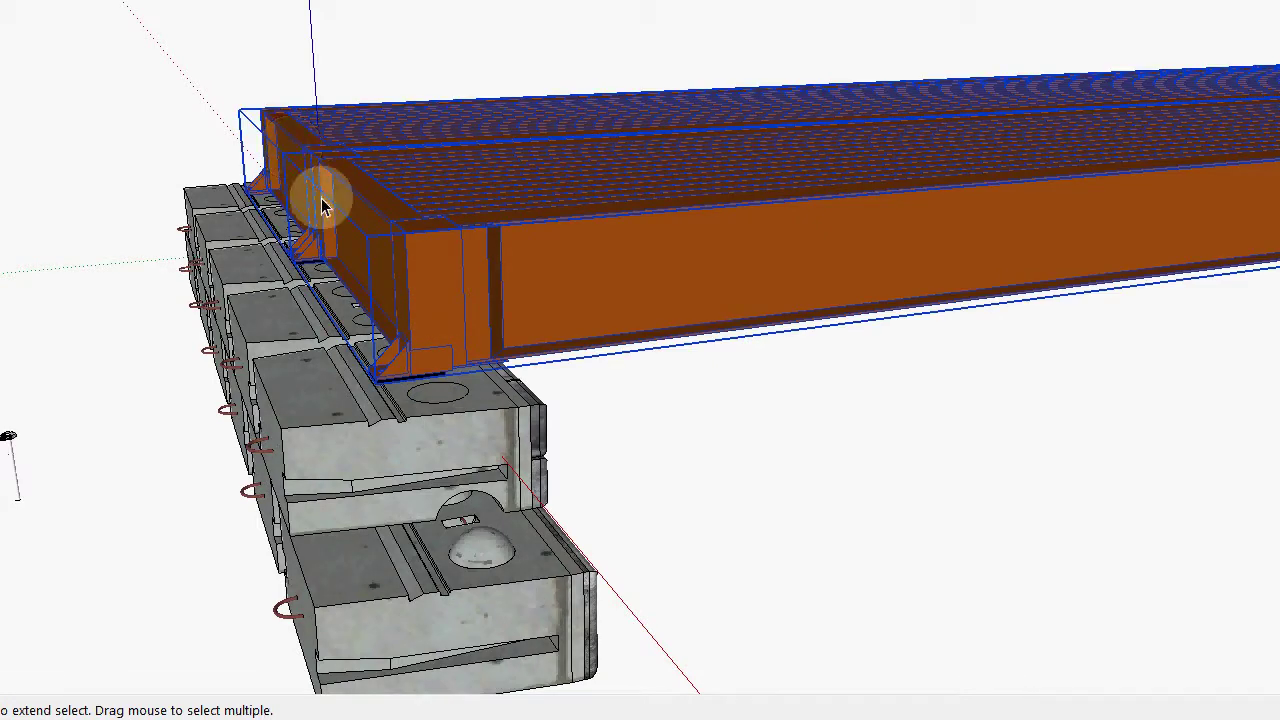
# Move the bridge deck along the green axis, clear of the concrete abutment blocks.
pyautogui.press('m')
pyautogui.click(389, 377)
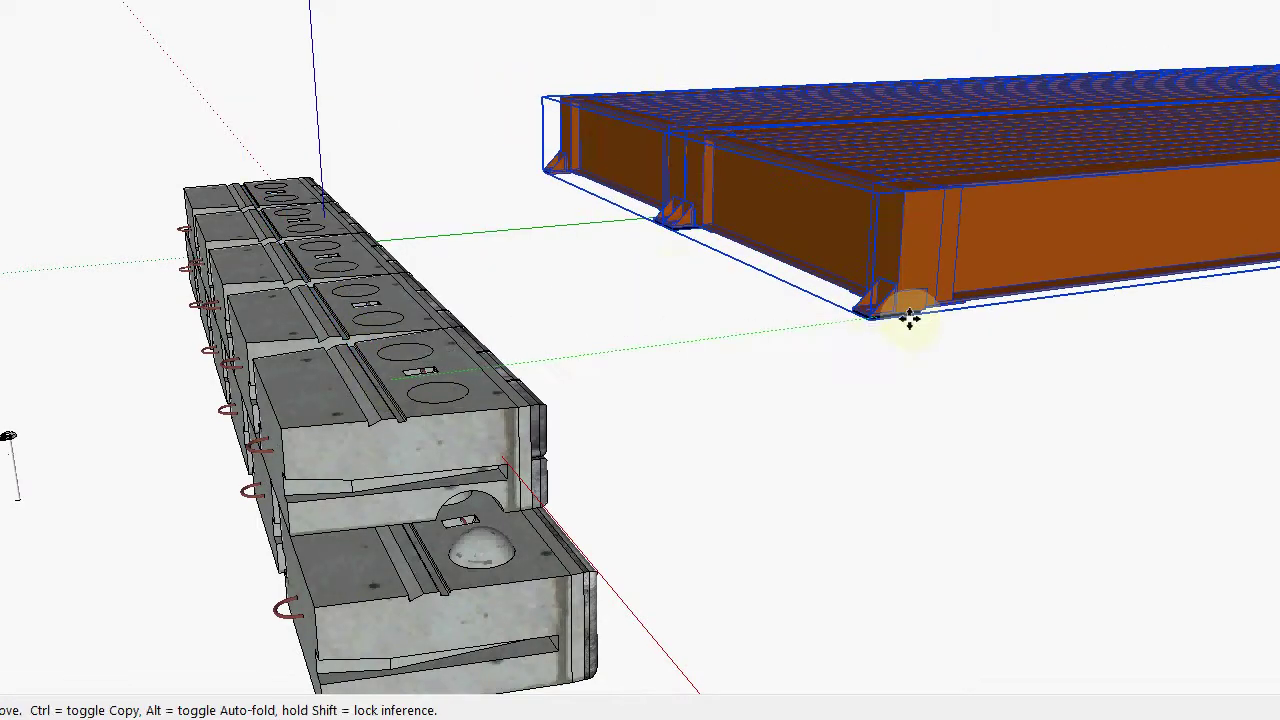
pyautogui.click(1097, 290)
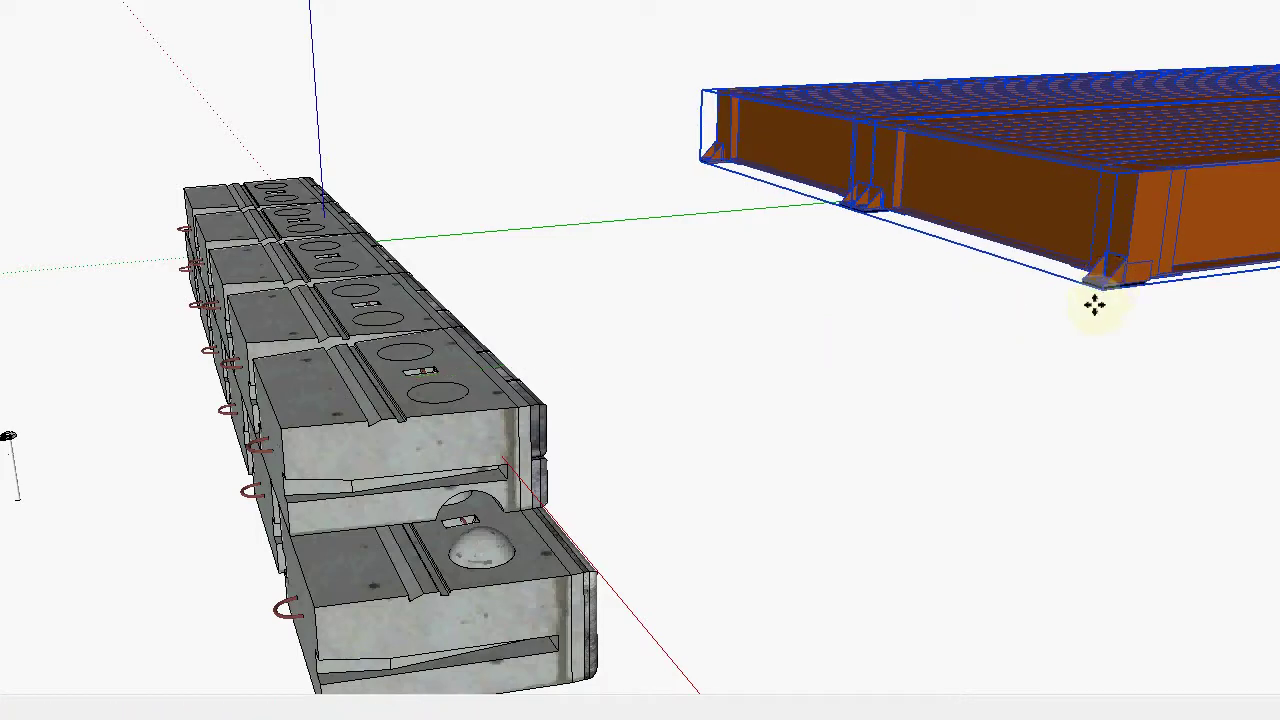
# Examine the exposed concrete abutment blocks, including the top row where the bridge bears and the stepped end block.
pyautogui.press('o')
pyautogui.moveTo(594, 376); pyautogui.dragTo(511, 372)
pyautogui.scroll(5, 386, 366)
pyautogui.moveTo(328, 416)
pyautogui.mouseDown()
pyautogui.moveTo(504, 387)
pyautogui.moveTo(423, 366)
pyautogui.moveTo(388, 434)
pyautogui.moveTo(429, 429)
pyautogui.moveTo(320, 400)
pyautogui.mouseUp()
pyautogui.scroll(-4, 509, 346)
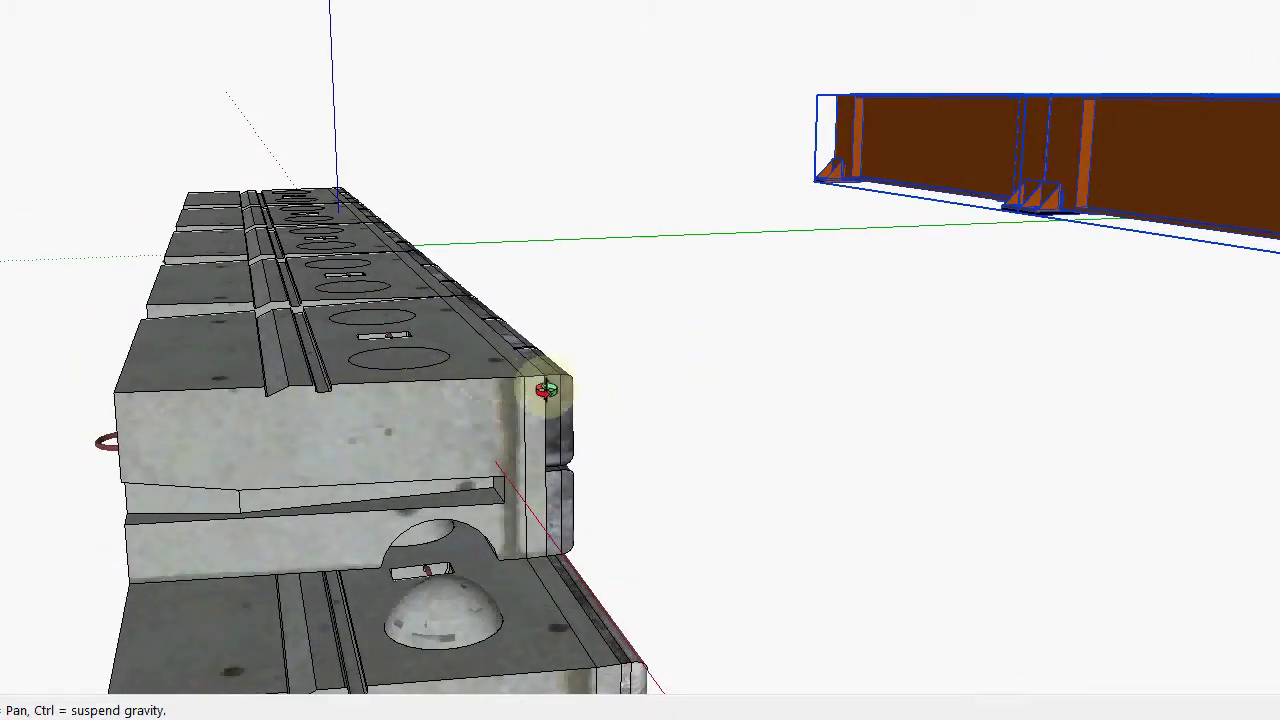
pyautogui.moveTo(543, 389); pyautogui.dragTo(517, 410)
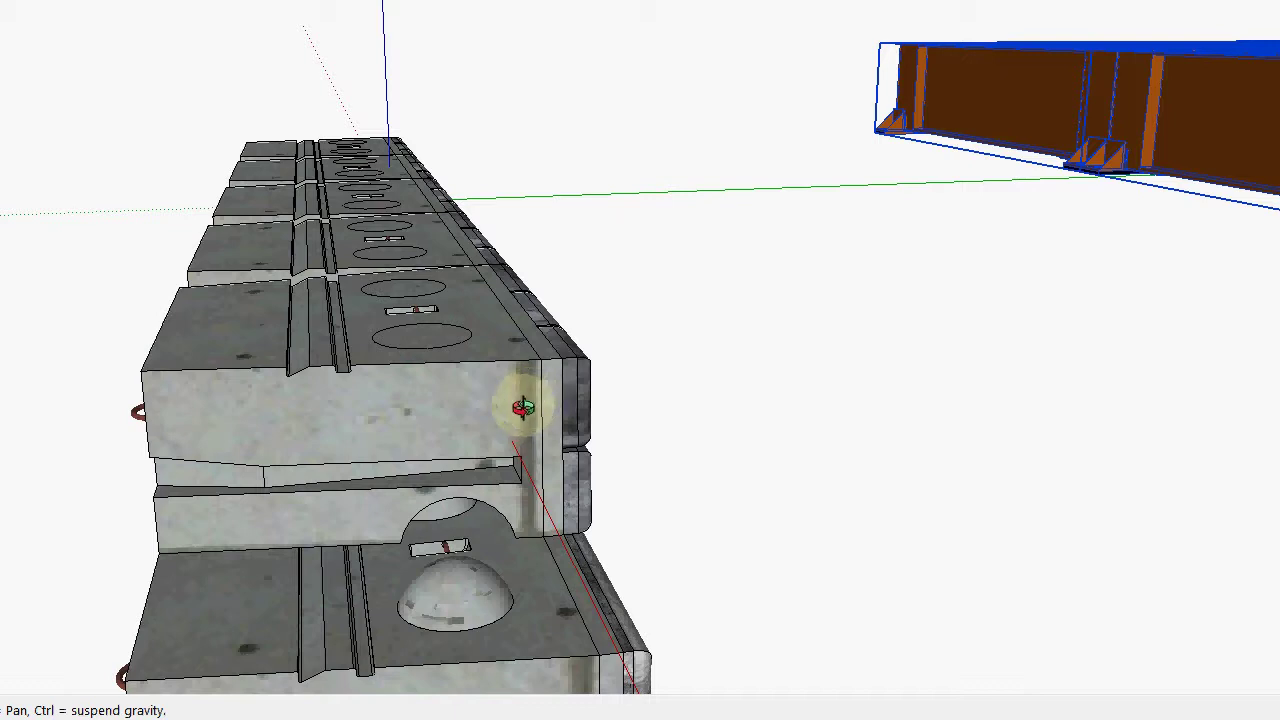
pyautogui.moveTo(491, 409); pyautogui.dragTo(430, 432)
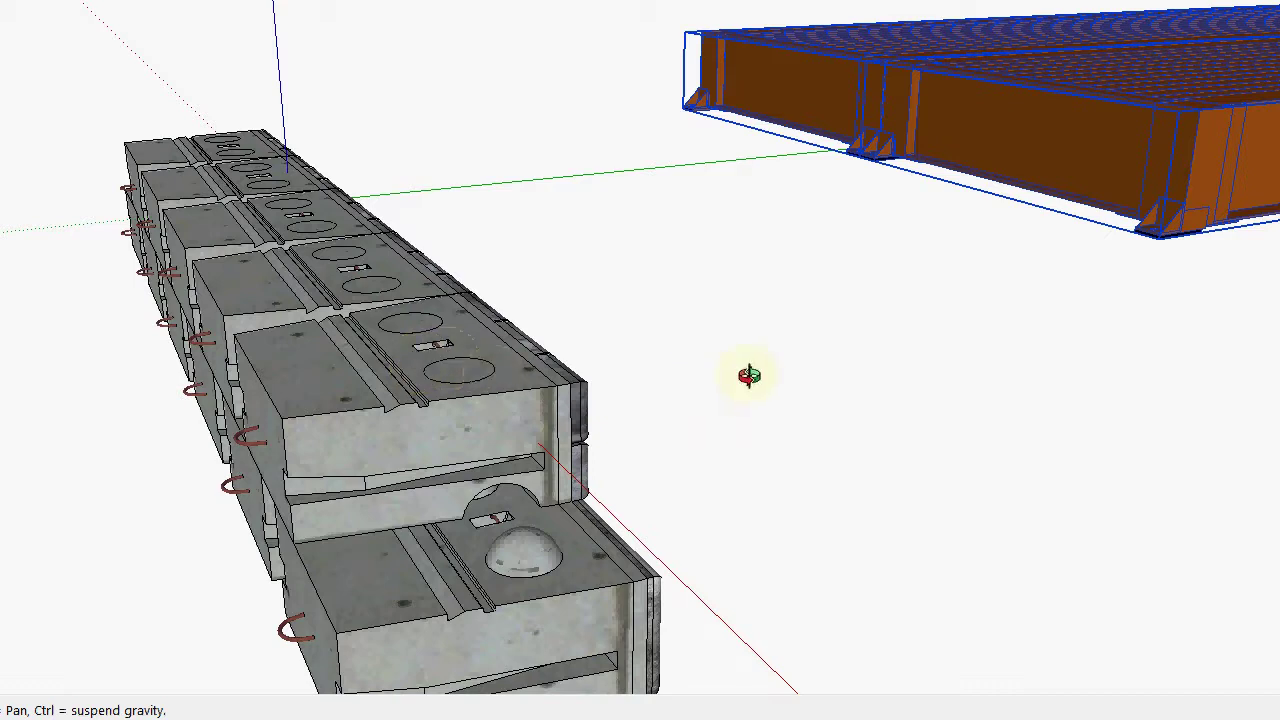
# Return the bridge deck to its original position on the concrete abutment blocks.
pyautogui.press('space')
pyautogui.click(820, 355)
pyautogui.click(1045, 118)
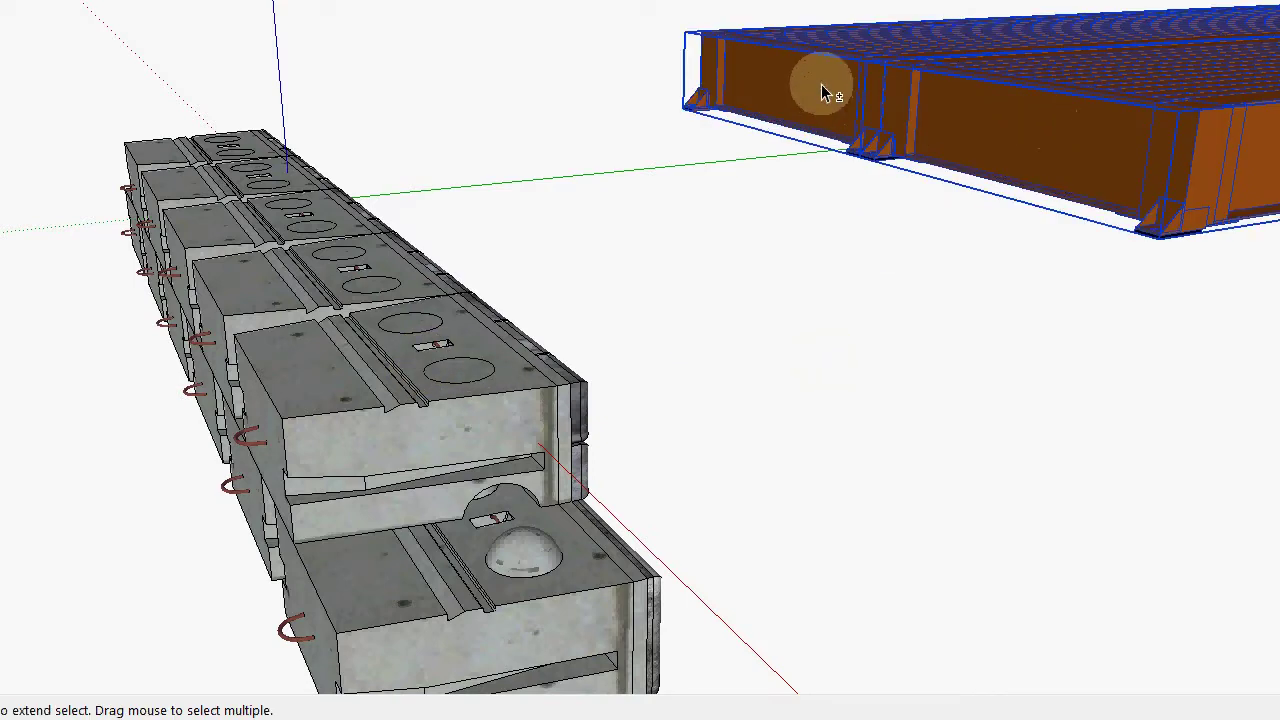
pyautogui.press('m')
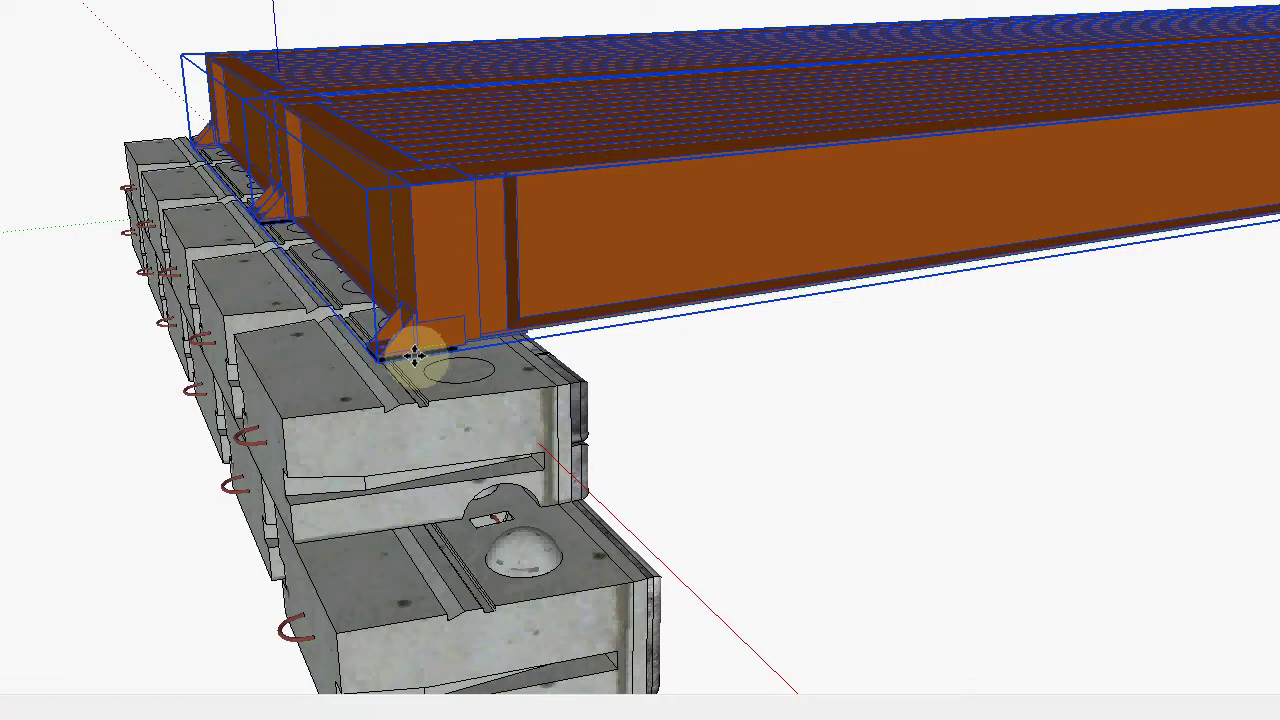
# Open the bridge component and its nested corner adapter for inspection, and exit component editing.
pyautogui.scroll(5, 414, 355)
pyautogui.press('space')
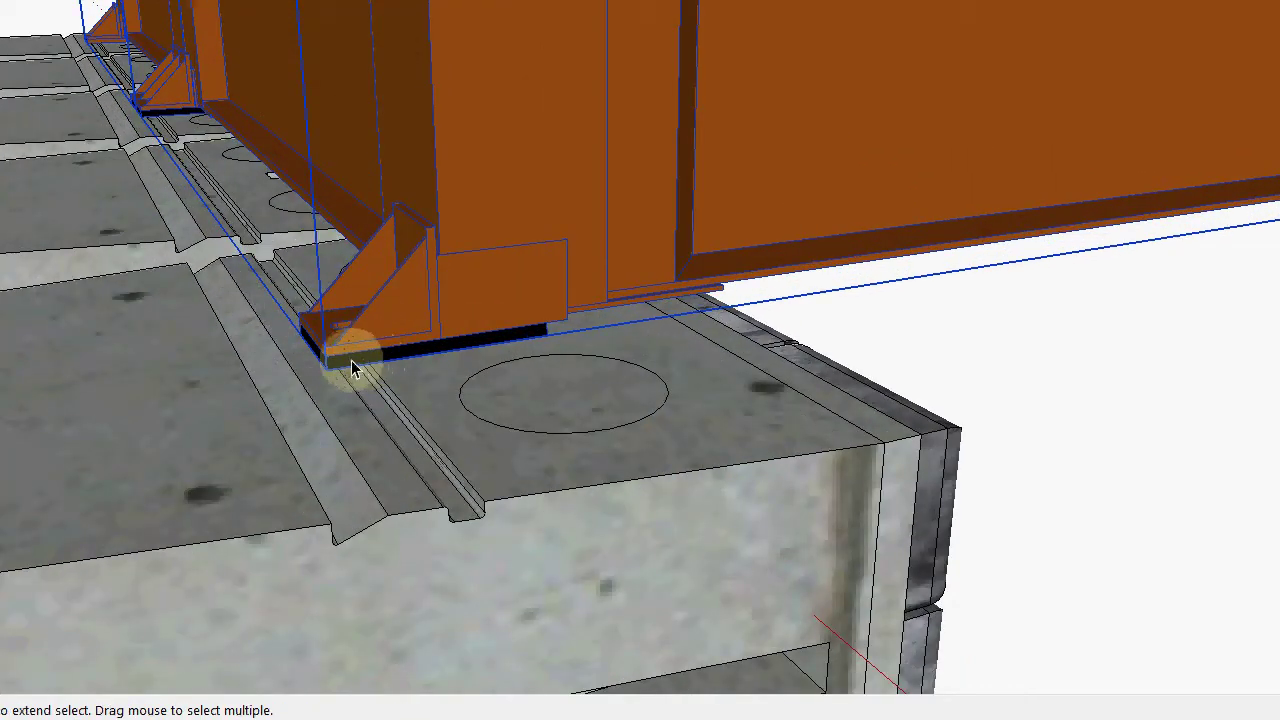
pyautogui.doubleClick(349, 363)
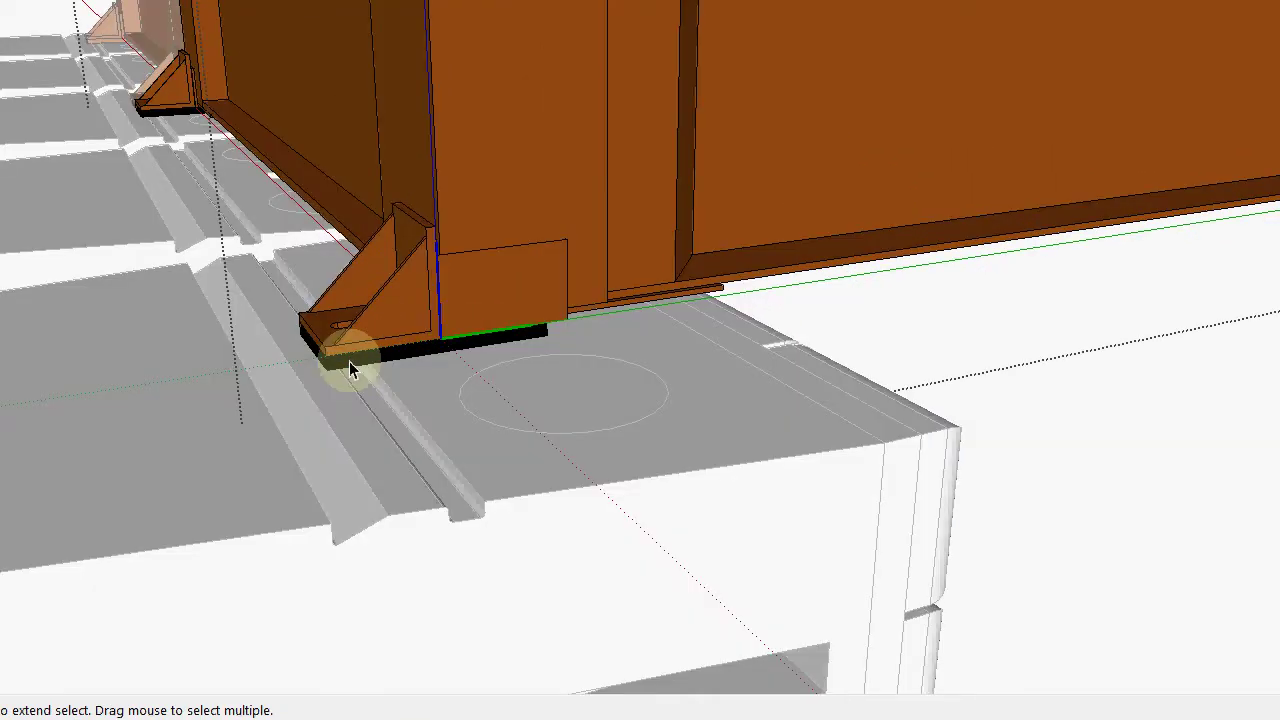
pyautogui.doubleClick(349, 363)
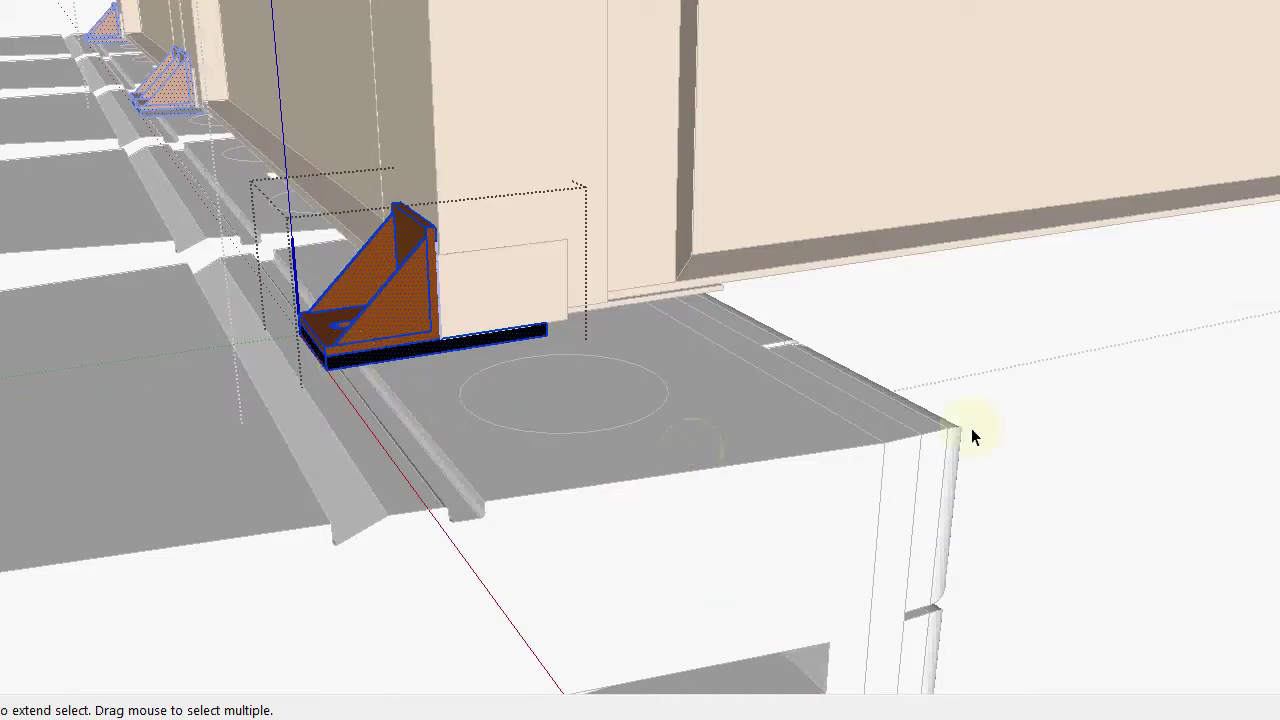
pyautogui.click(1177, 490)
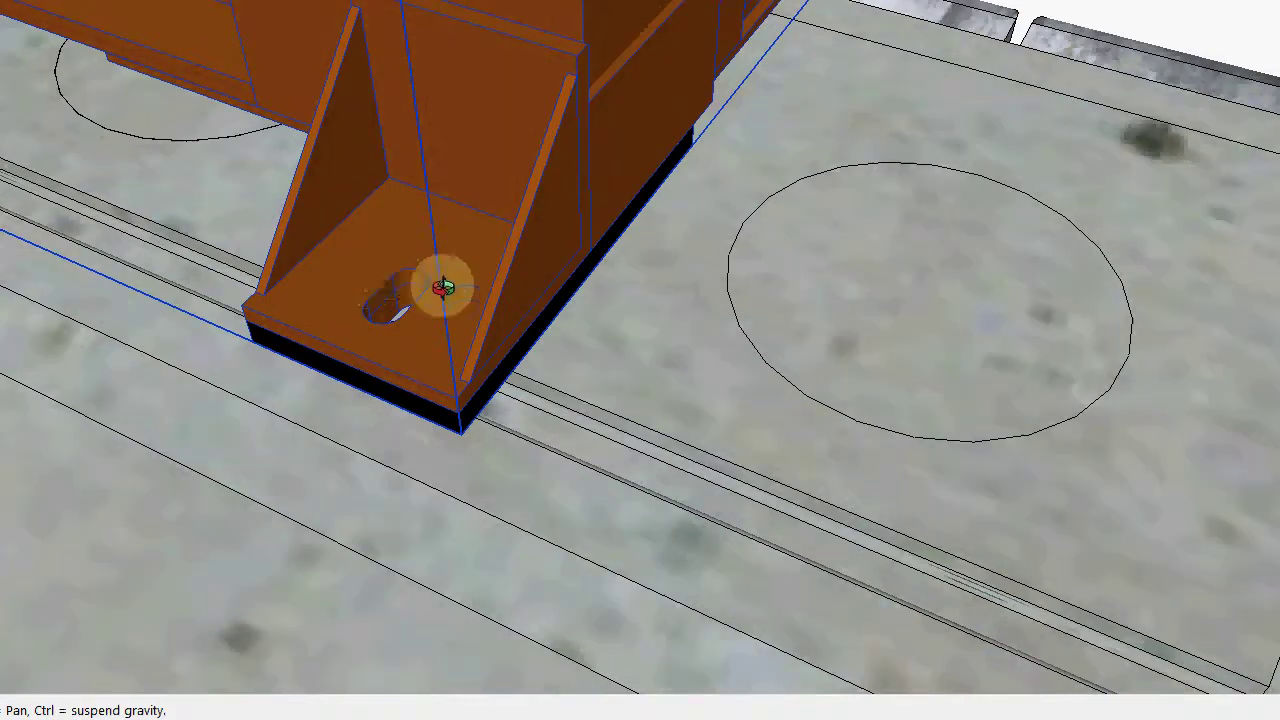
# Clear the selection of the bridge deck.
pyautogui.scroll(-6, 410, 312)
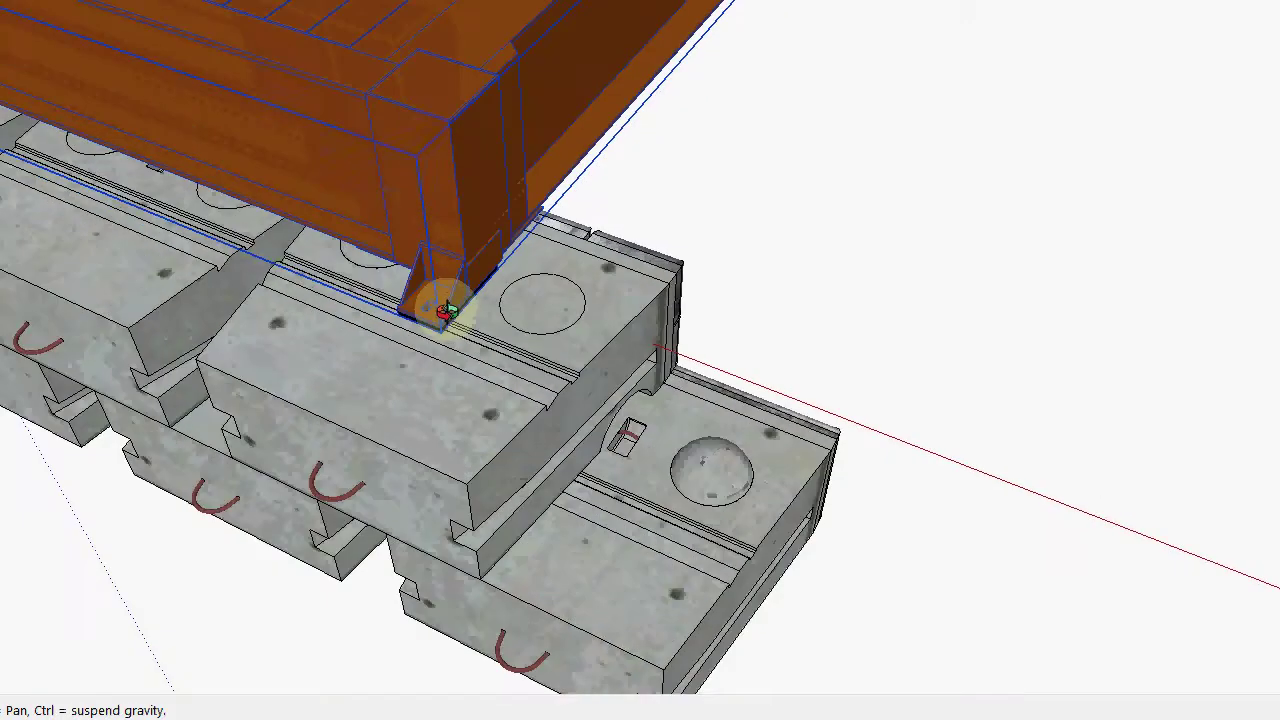
pyautogui.scroll(3, 471, 314)
pyautogui.scroll(-2, 449, 480)
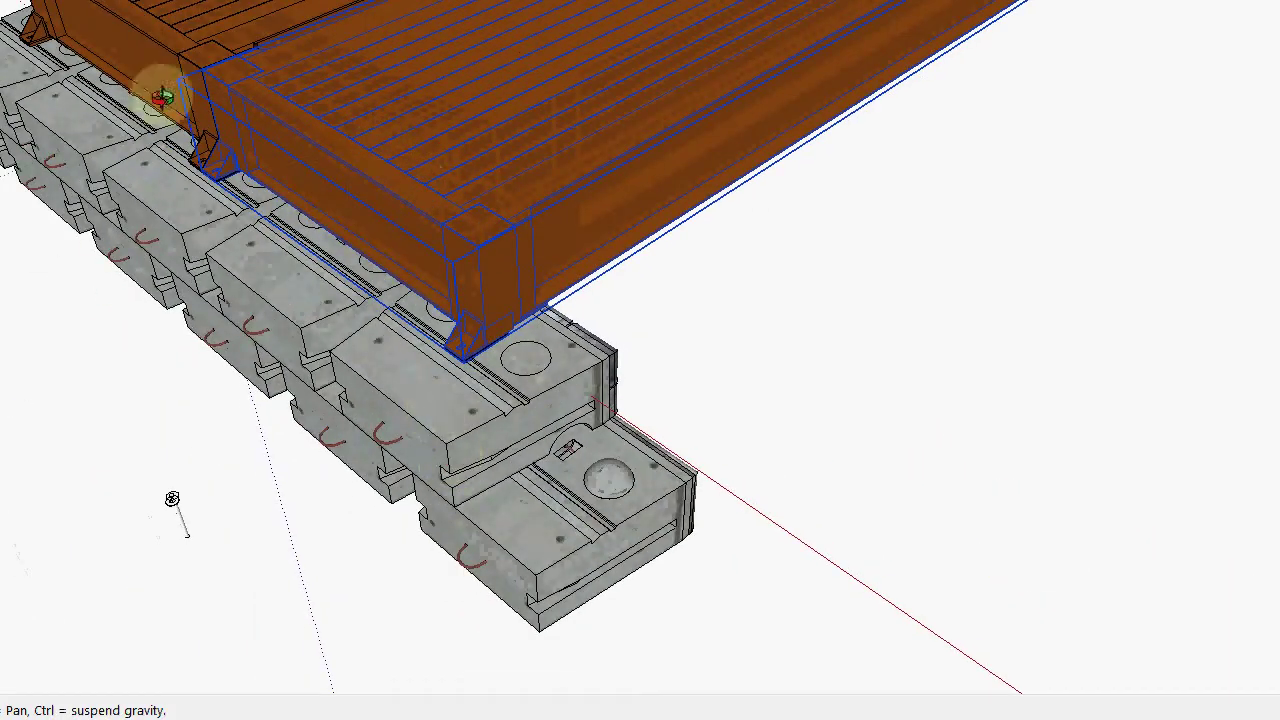
pyautogui.press('space')
pyautogui.click(713, 437)
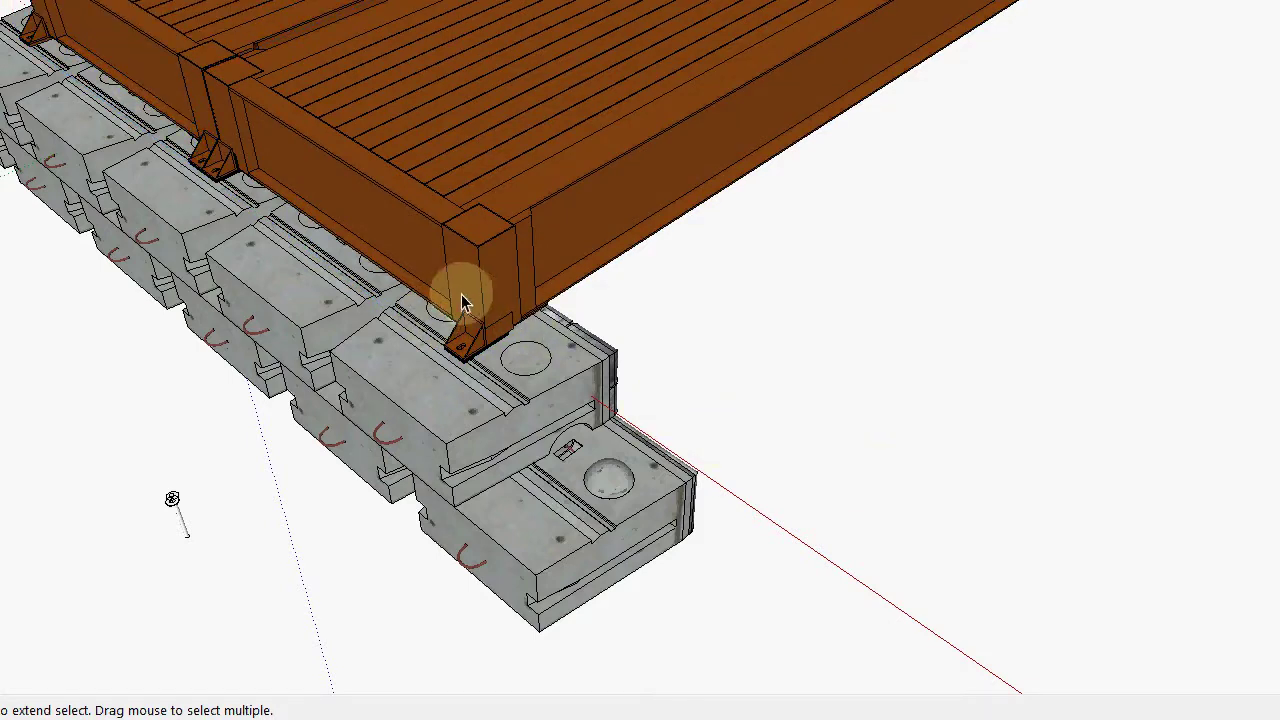
# Examine the slotted hole in the near corner's steel adapter and the block surface beneath it.
pyautogui.moveTo(540, 355); pyautogui.dragTo(367, 276)
pyautogui.scroll(3, 463, 305)
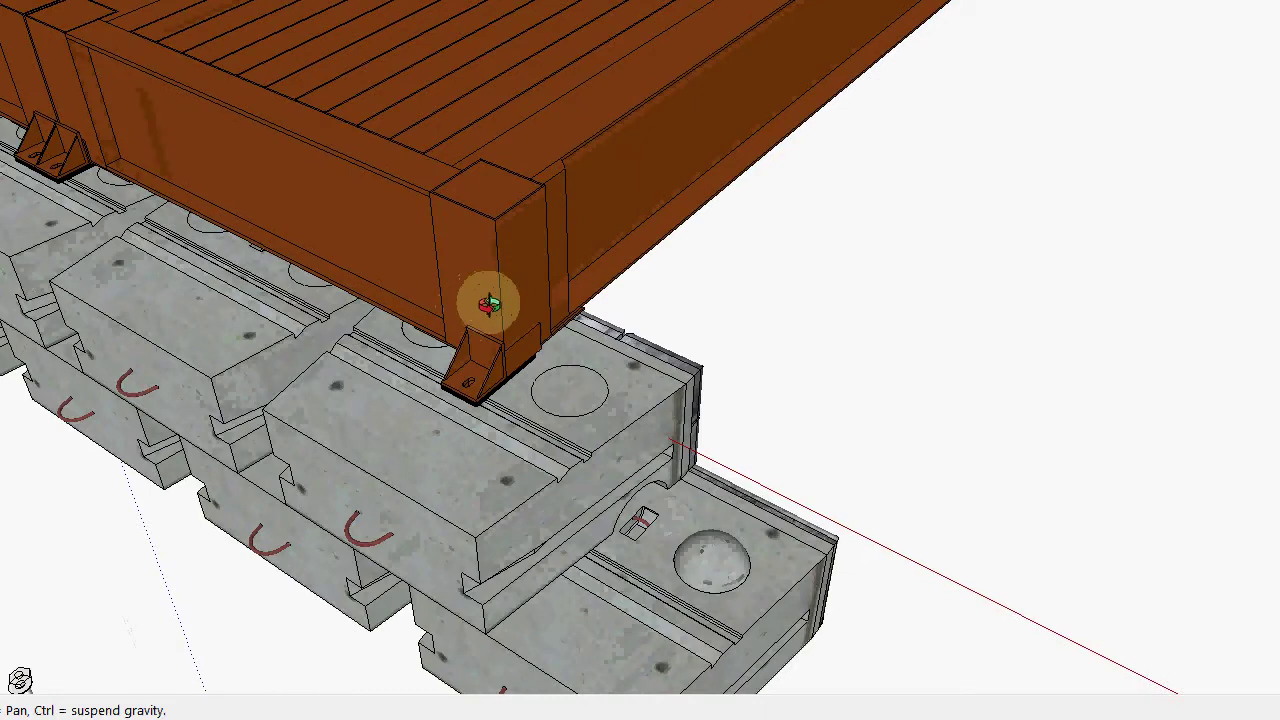
pyautogui.scroll(-2, 540, 310)
pyautogui.scroll(3, 543, 309)
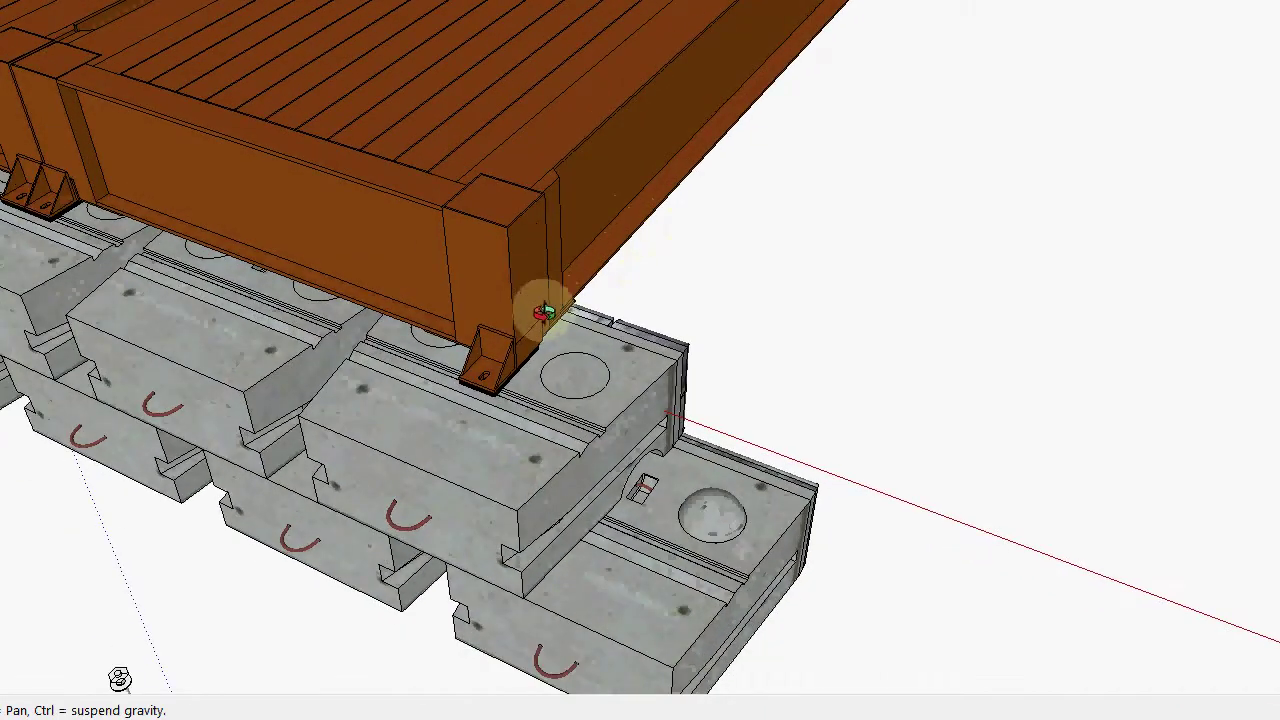
pyautogui.moveTo(535, 336); pyautogui.dragTo(419, 311)
pyautogui.scroll(6, 495, 340)
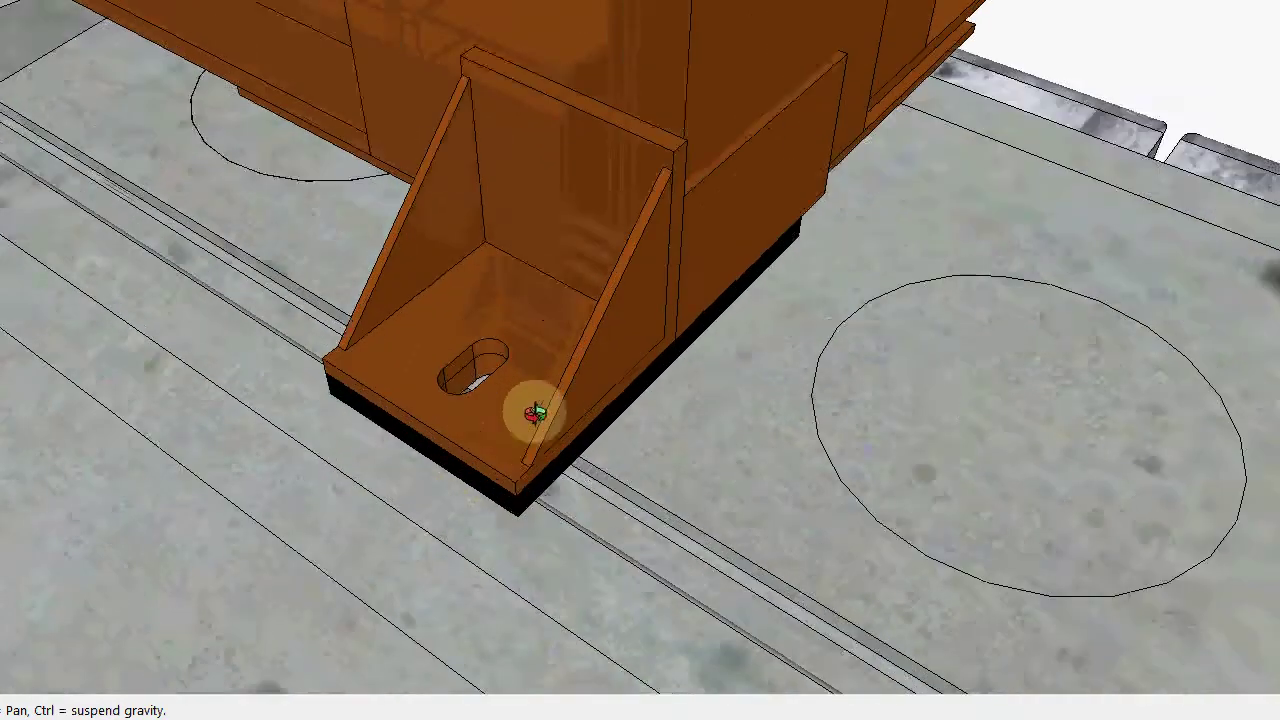
pyautogui.moveTo(535, 413); pyautogui.dragTo(451, 494)
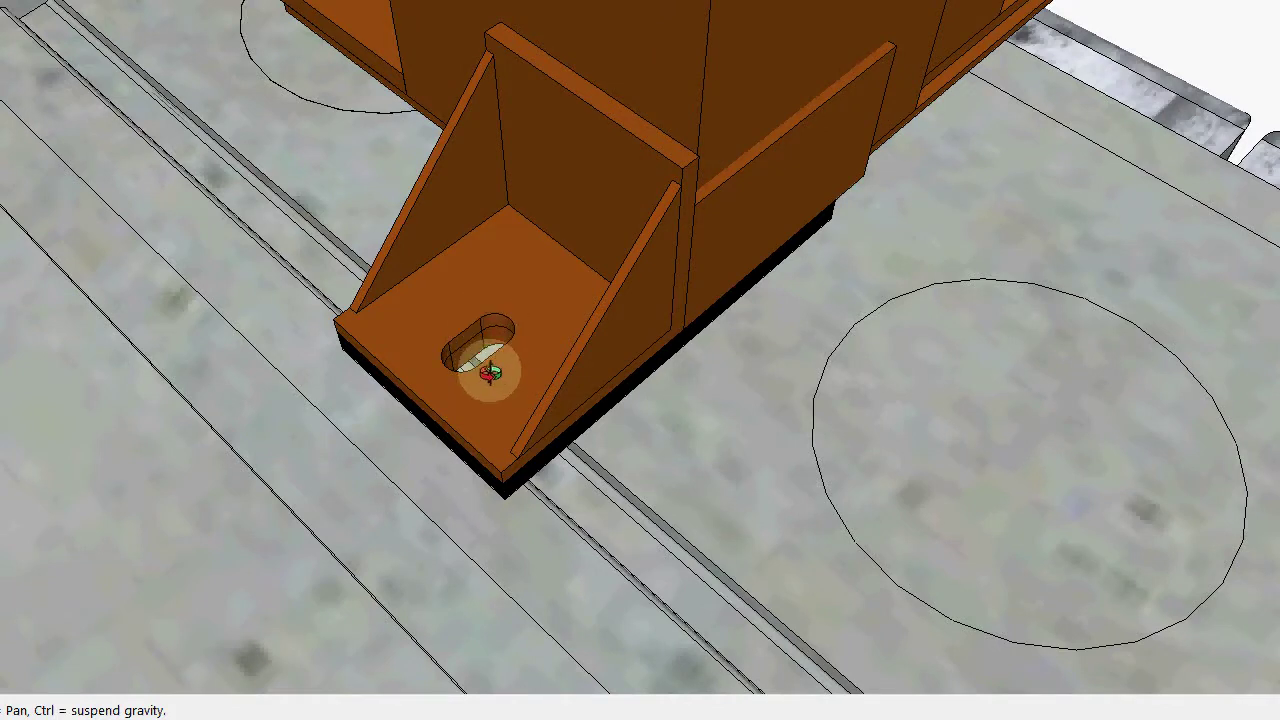
# Select the loose anchor bolt's shaft, nut and washer together beside the abutment.
pyautogui.scroll(-2, 600, 294)
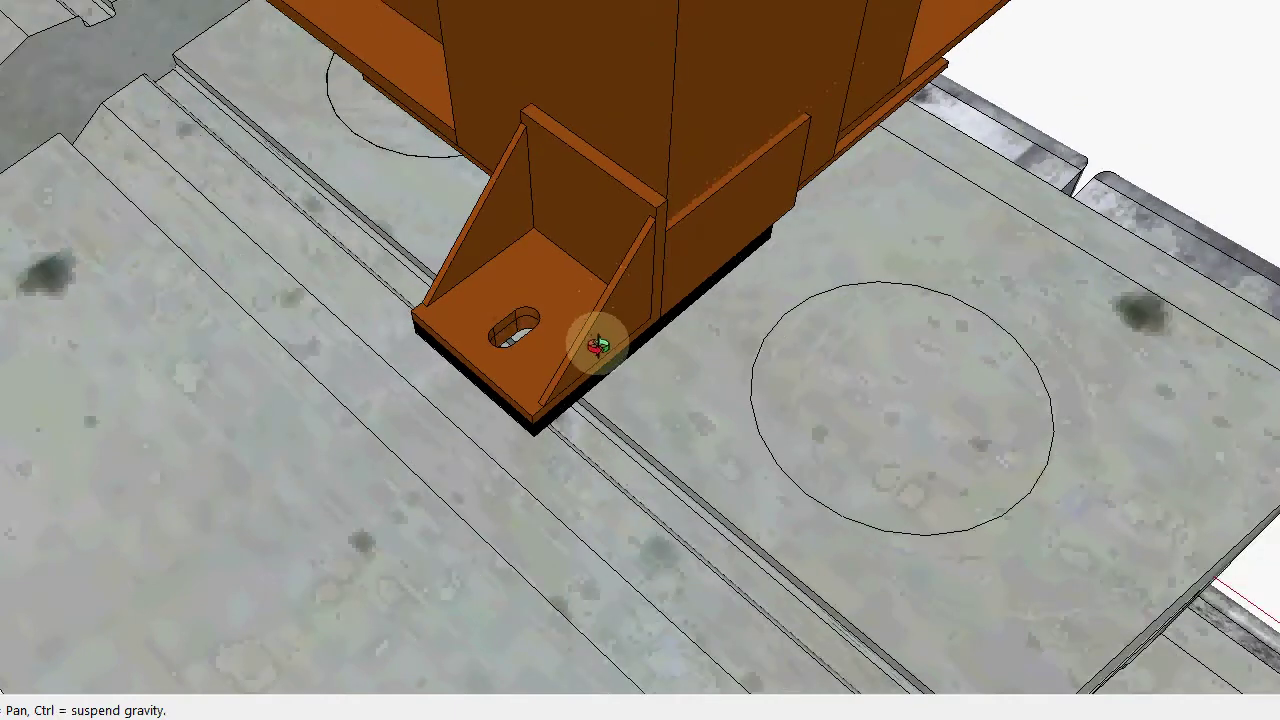
pyautogui.scroll(-5, 597, 345)
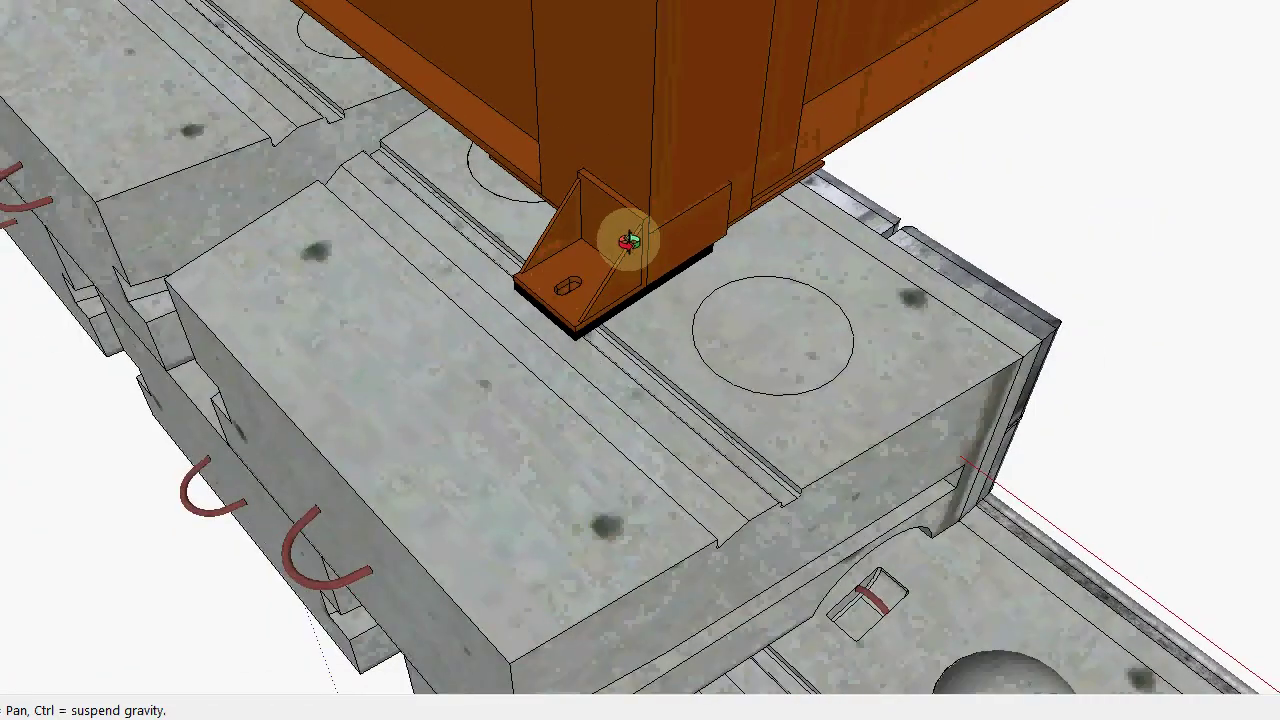
pyautogui.scroll(-4, 620, 240)
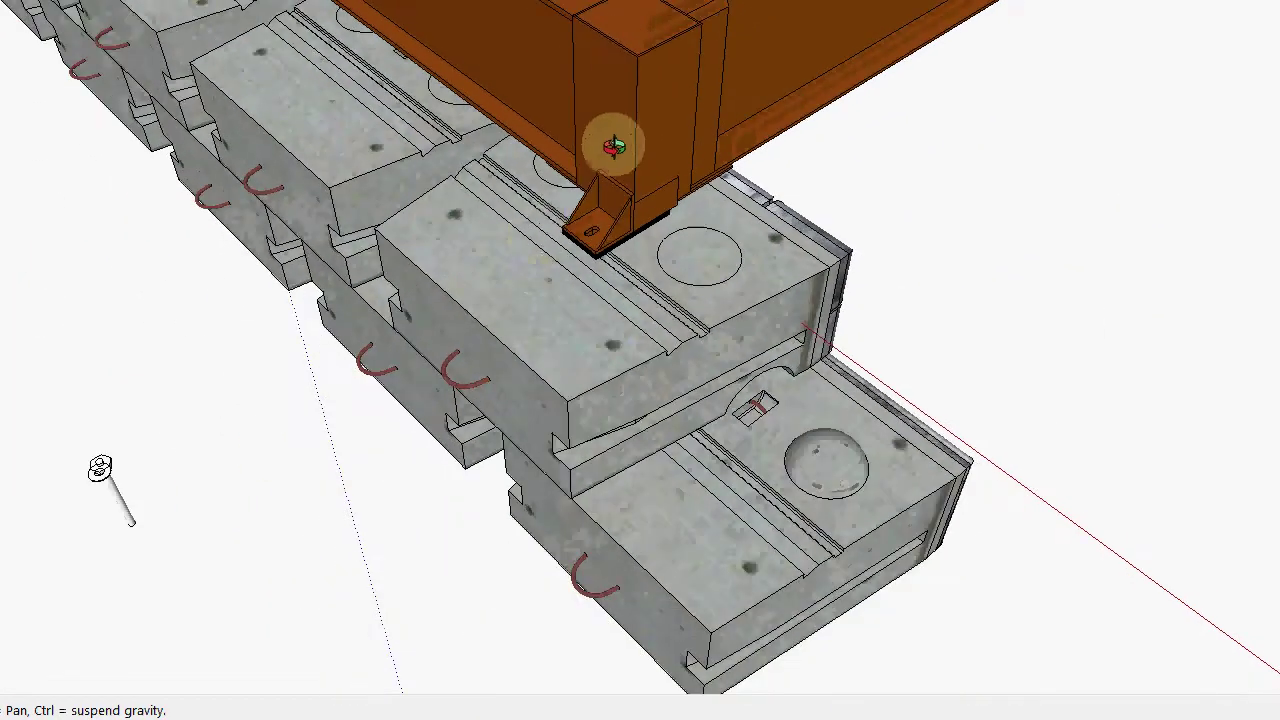
pyautogui.click(106, 476)
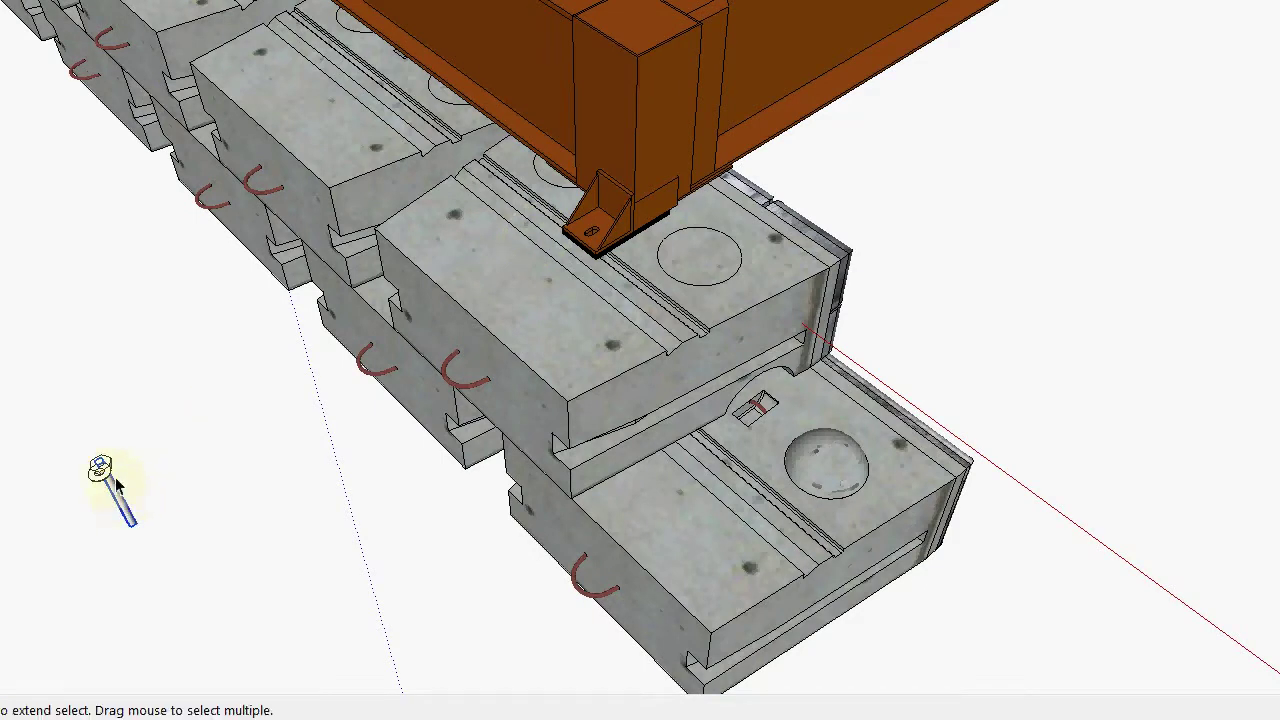
pyautogui.scroll(3, 106, 478)
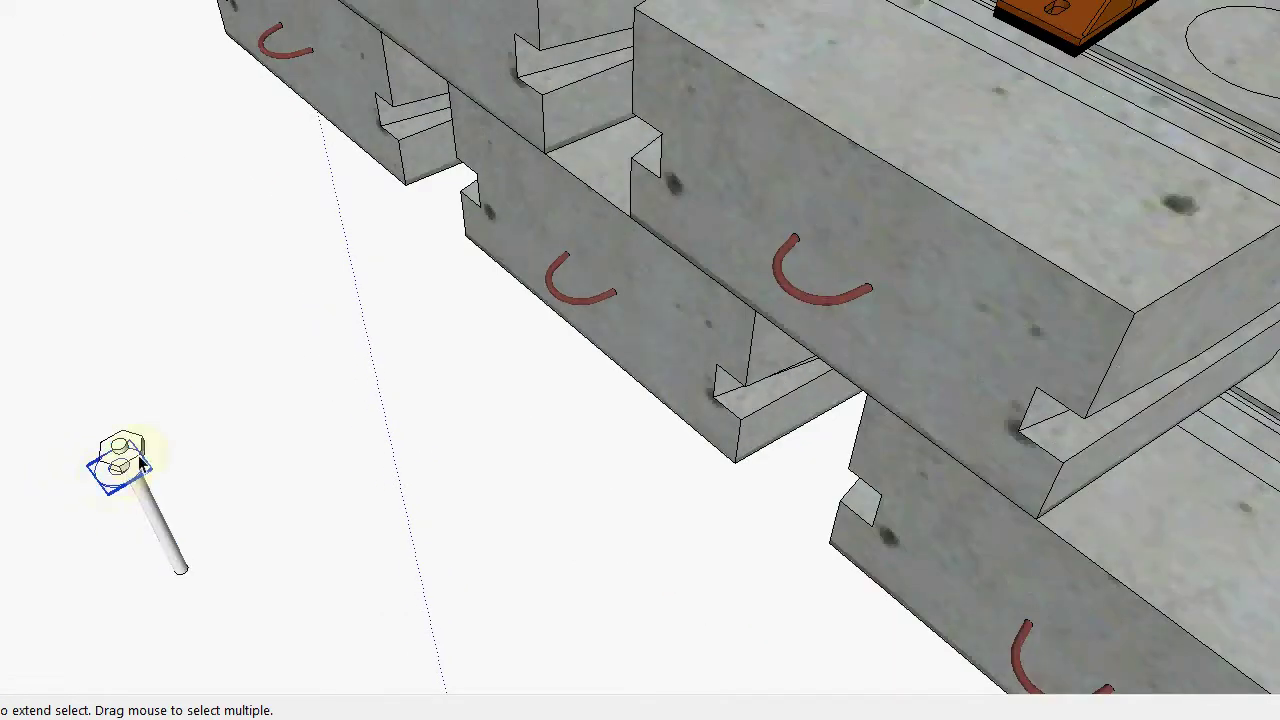
pyautogui.keyDown('shift'); pyautogui.click(142, 440); pyautogui.keyUp('shift')
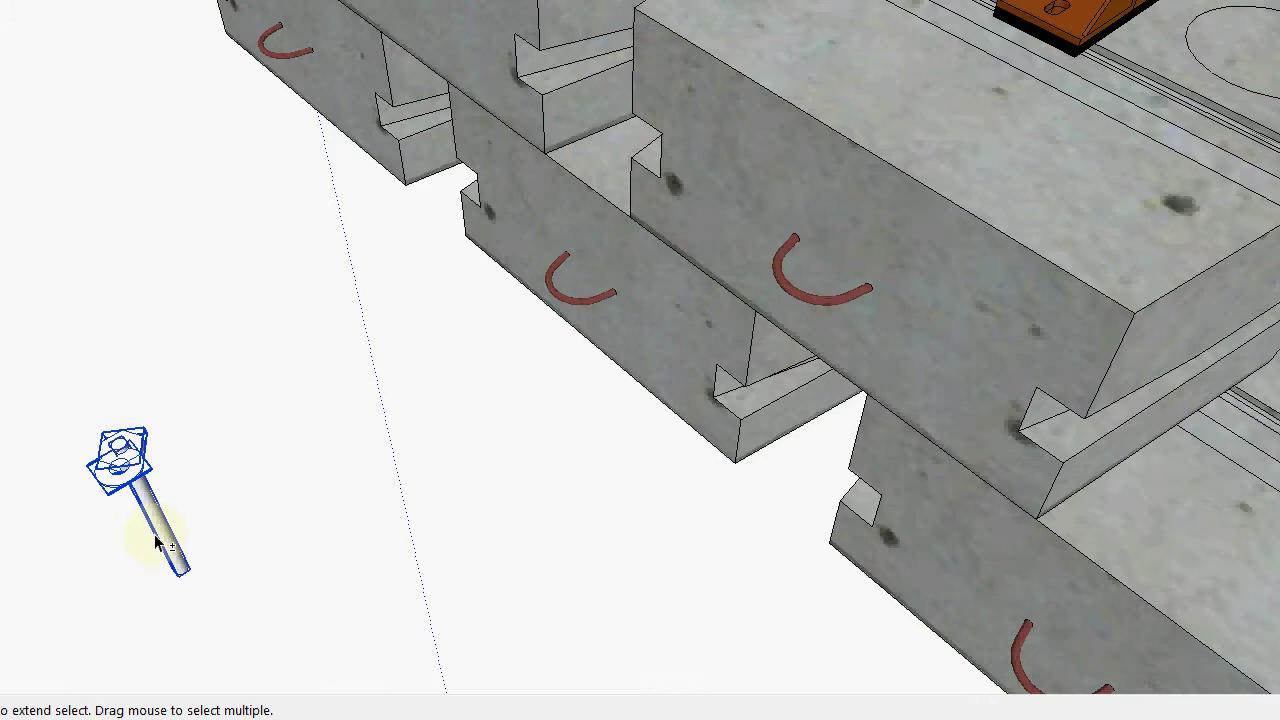
# Move the anchor bolt onto the top of the end concrete block, beside the corner's steel adapter.
pyautogui.press('m')
pyautogui.click(176, 558)
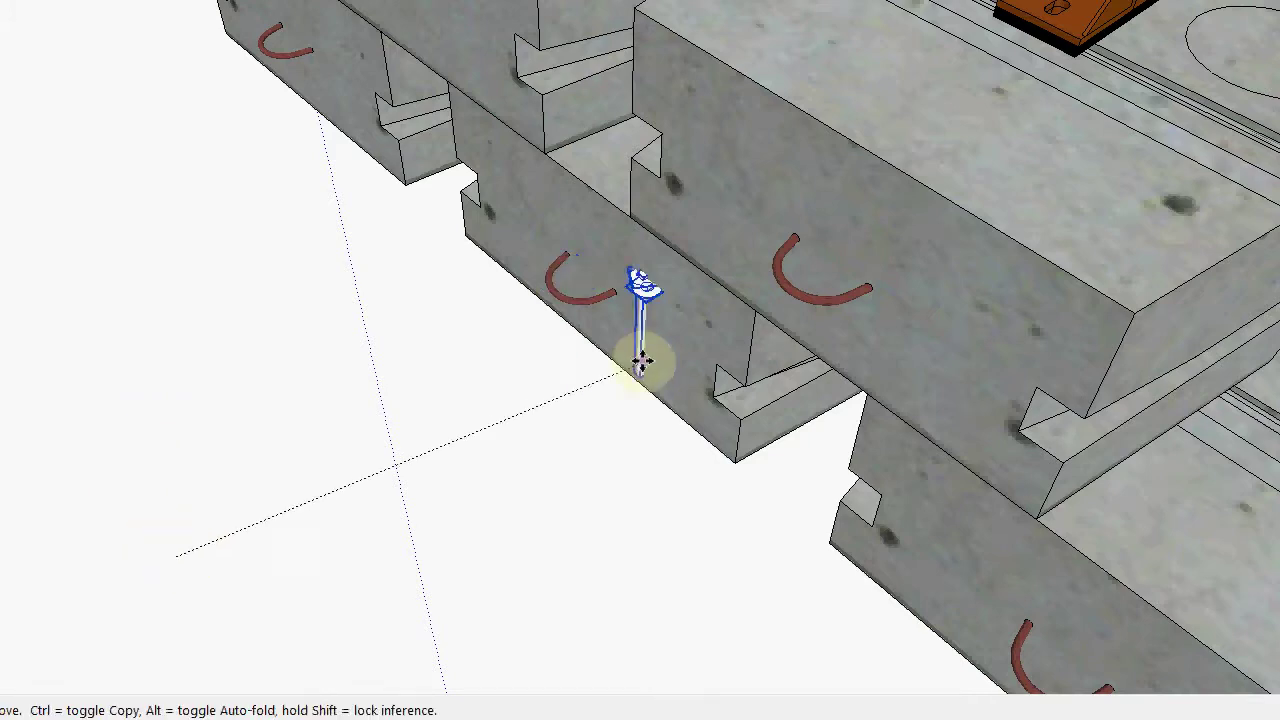
pyautogui.click(965, 120)
pyautogui.scroll(-3, 760, 200)
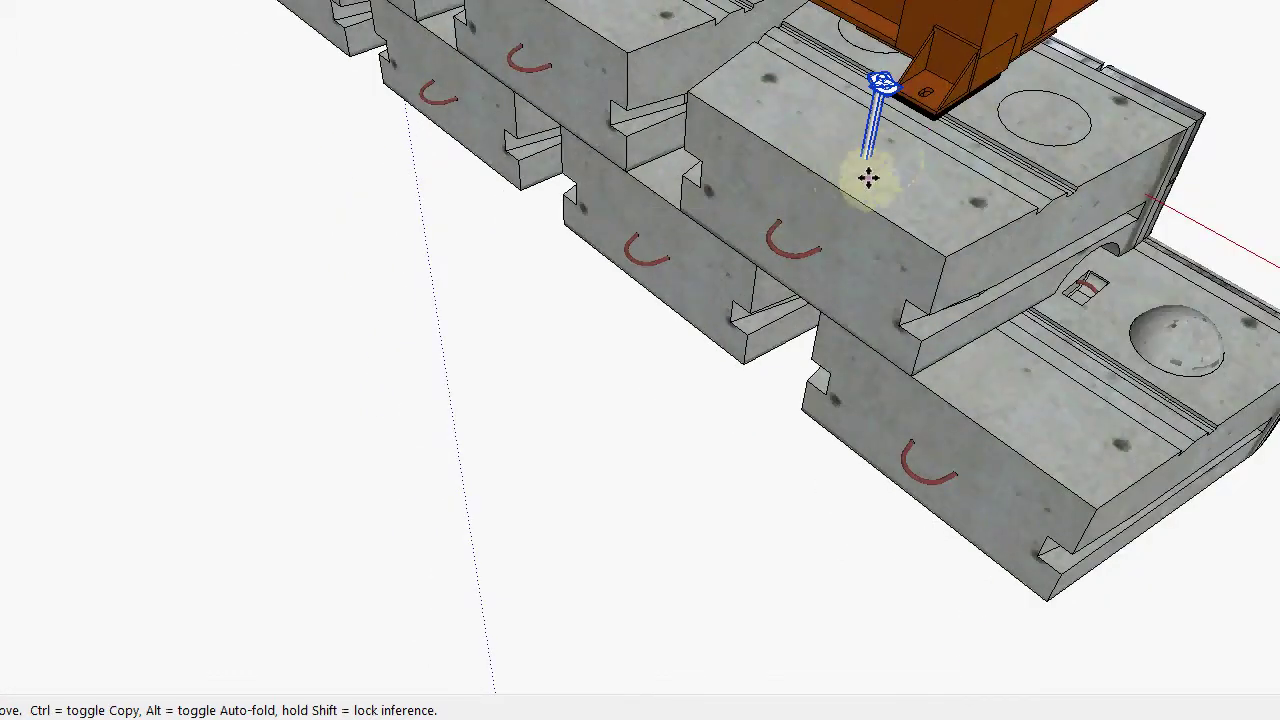
pyautogui.press('h')
pyautogui.moveTo(869, 177); pyautogui.dragTo(660, 288)
pyautogui.scroll(3, 688, 180)
pyautogui.scroll(5, 800, 270)
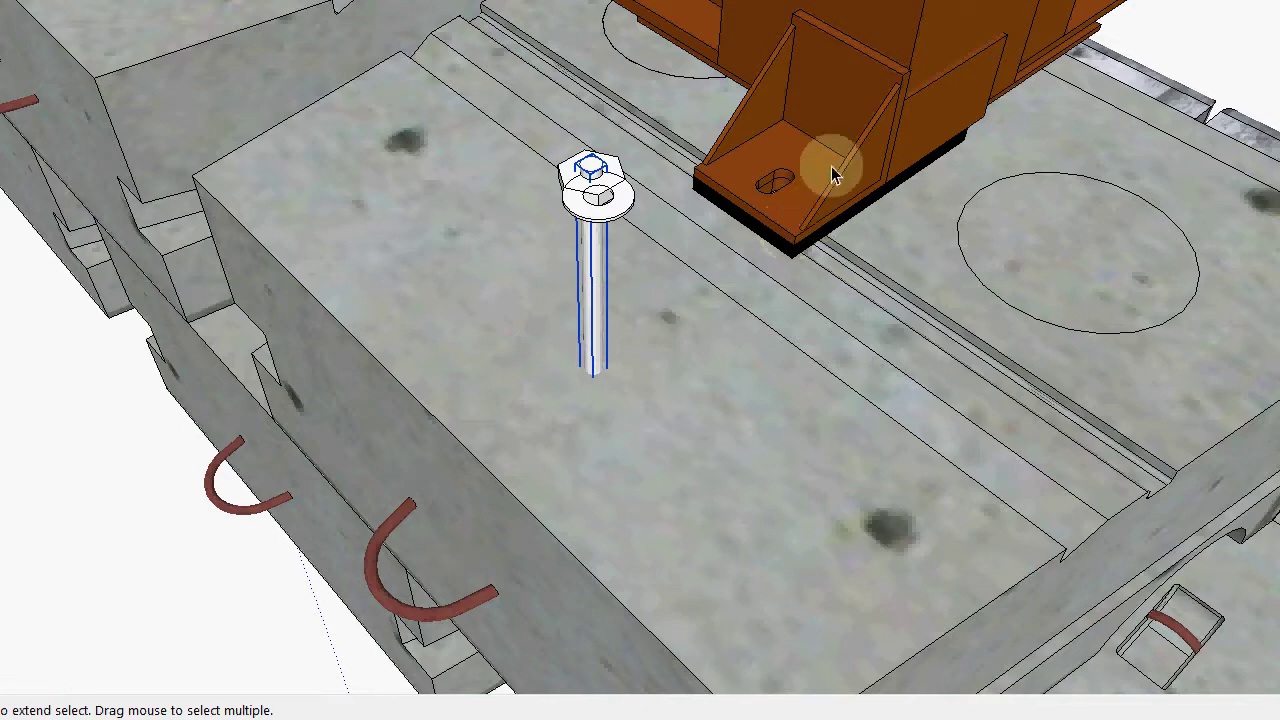
# Move the anchor bolt's shaft from the block top to the slotted hole in the corner's steel adapter.
pyautogui.scroll(-5, 757, 316)
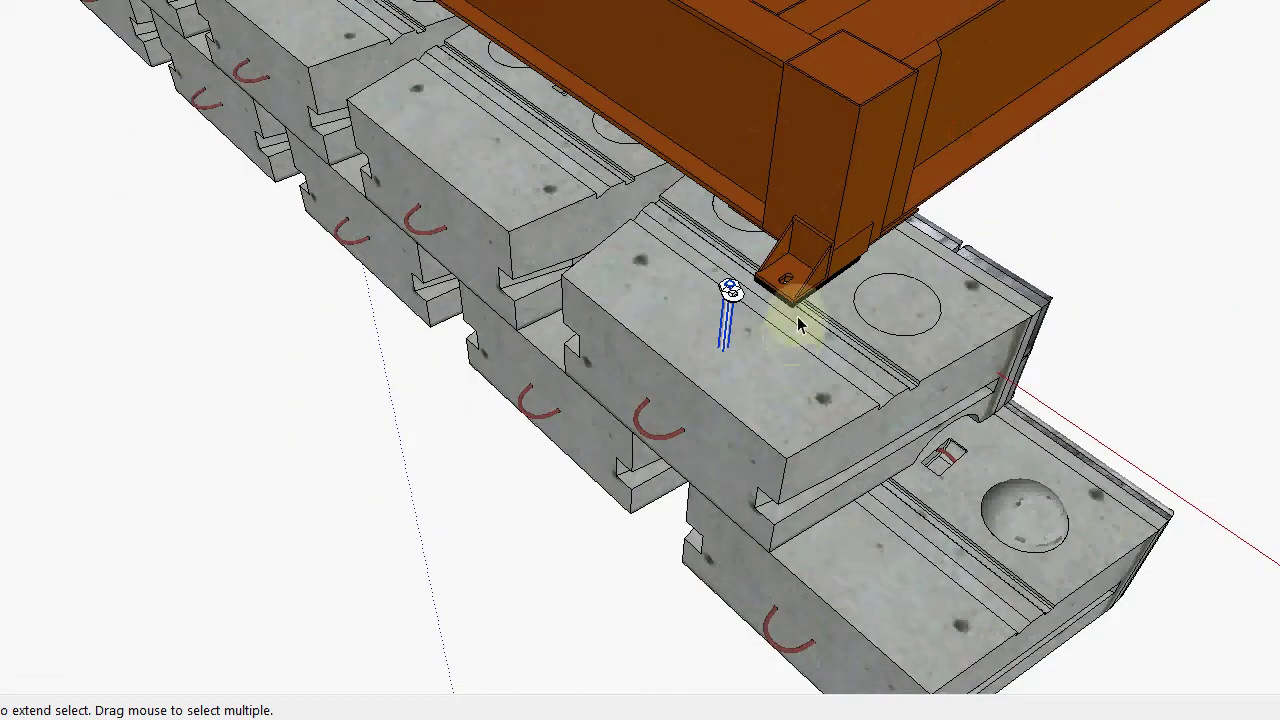
pyautogui.moveTo(797, 316); pyautogui.dragTo(780, 595)
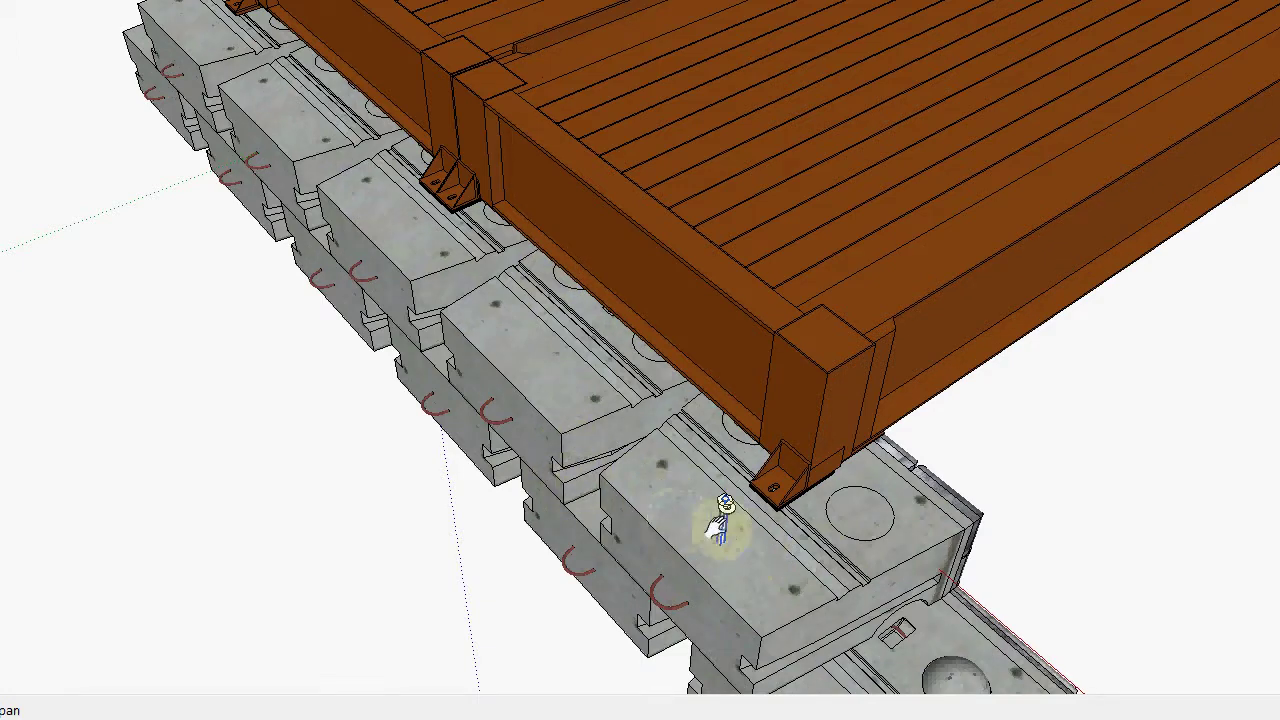
pyautogui.moveTo(729, 523); pyautogui.dragTo(677, 563)
pyautogui.press('space')
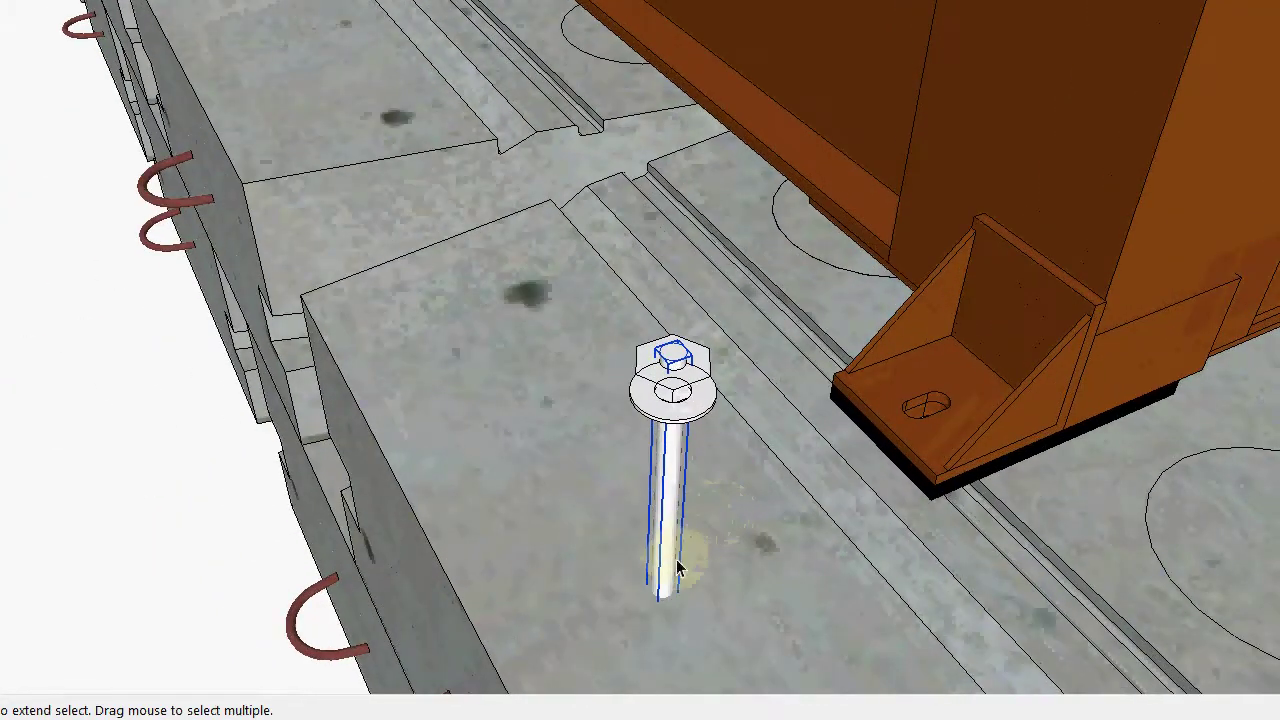
pyautogui.press('m')
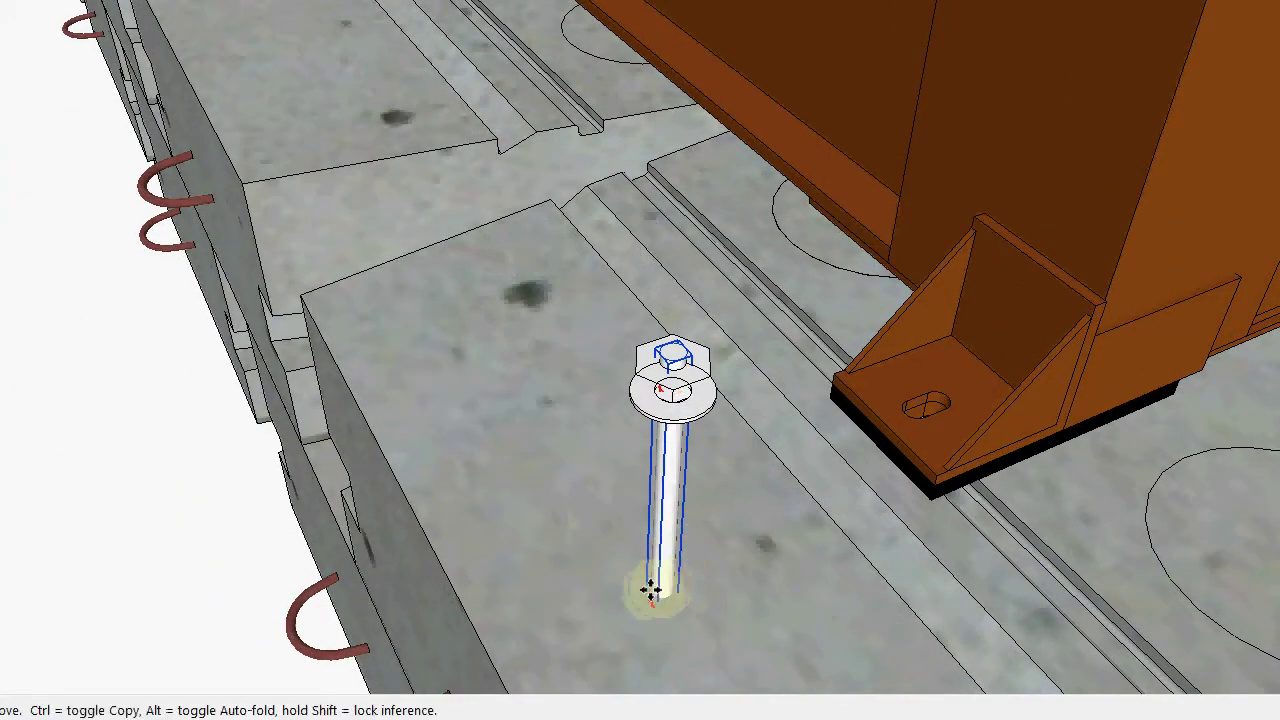
pyautogui.click(650, 590)
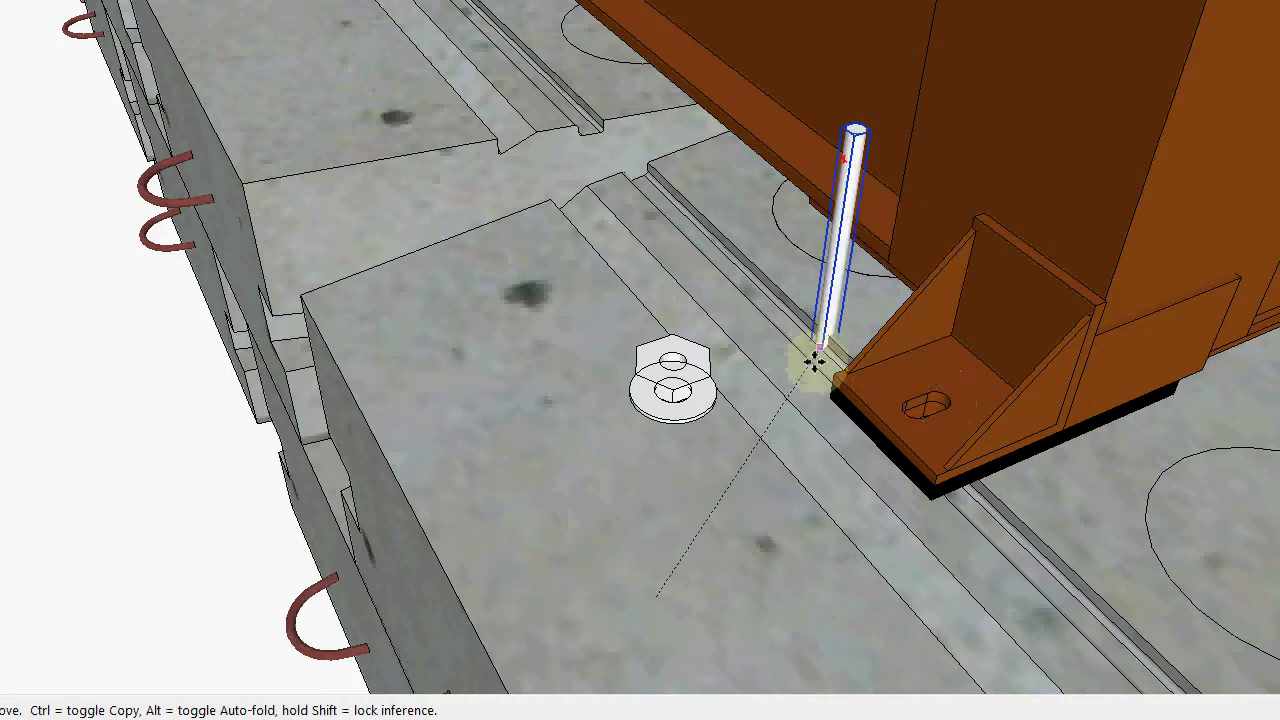
pyautogui.click(922, 397)
# Rotate the bolt shaft about its middle and lower it through the adapter's slotted hole, leaving its upper part above the plate.
pyautogui.press('q')
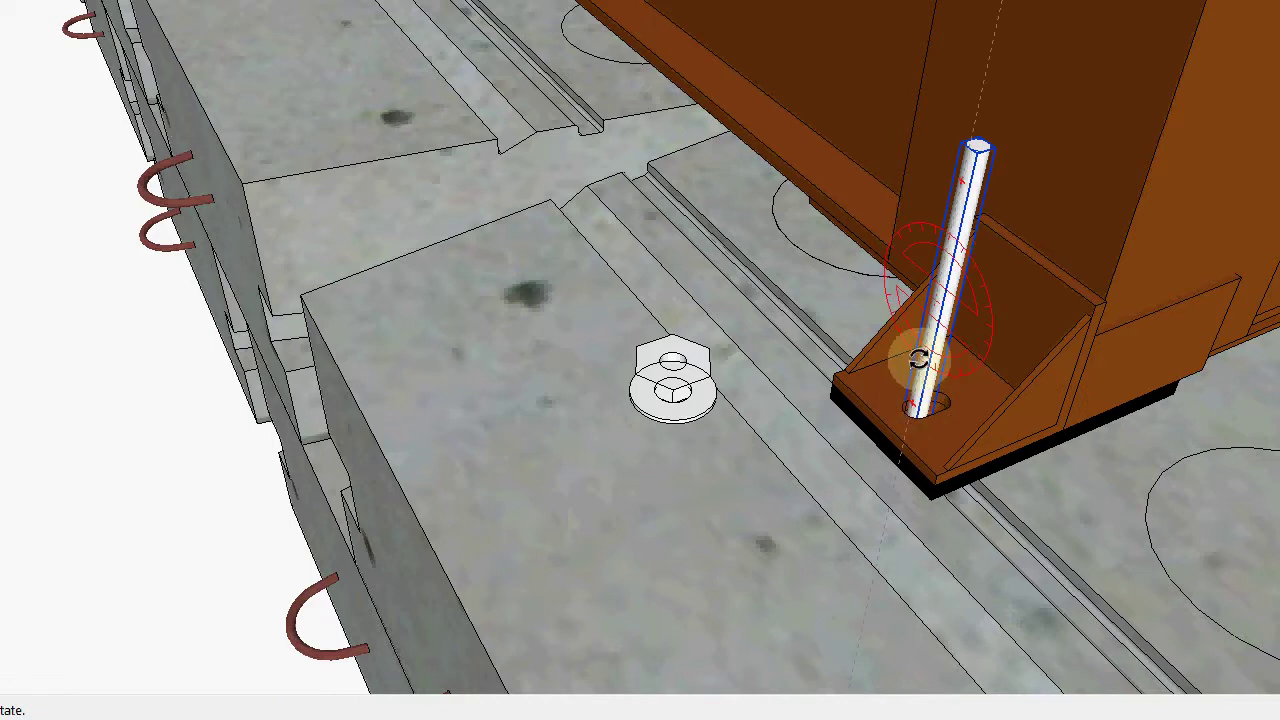
pyautogui.click(918, 360)
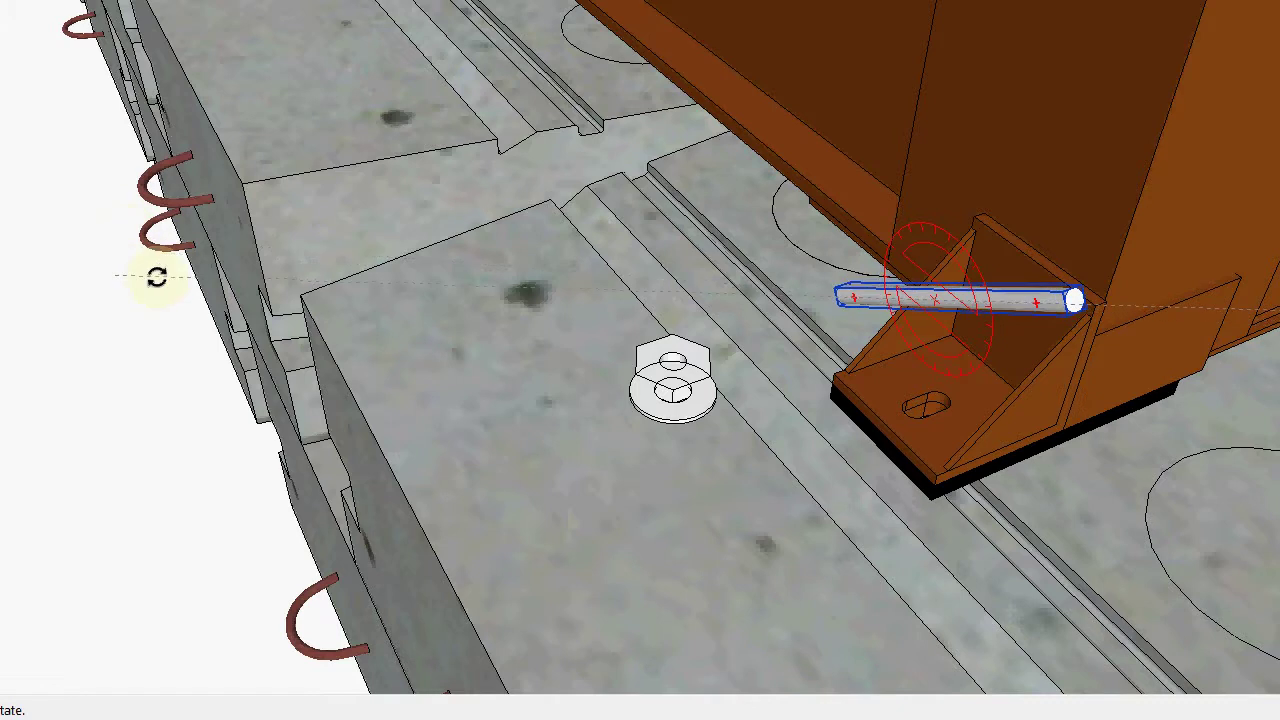
pyautogui.click(1060, 590)
pyautogui.press('space')
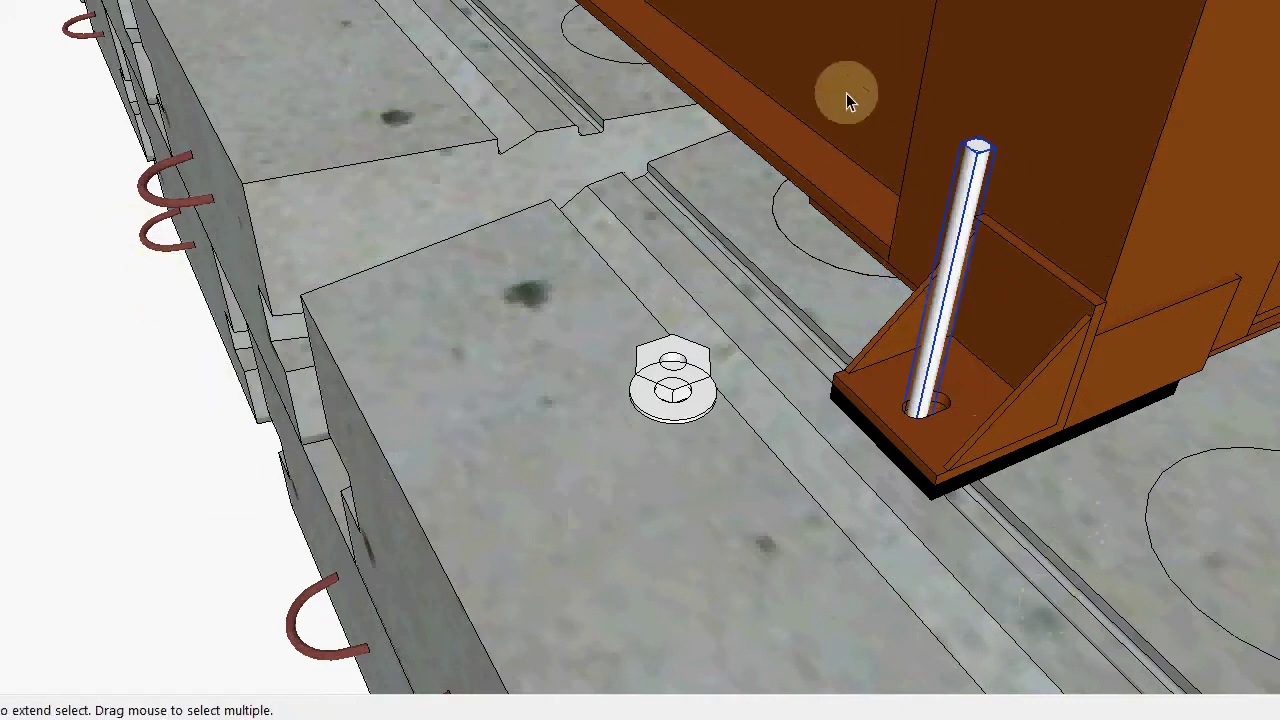
pyautogui.press('m')
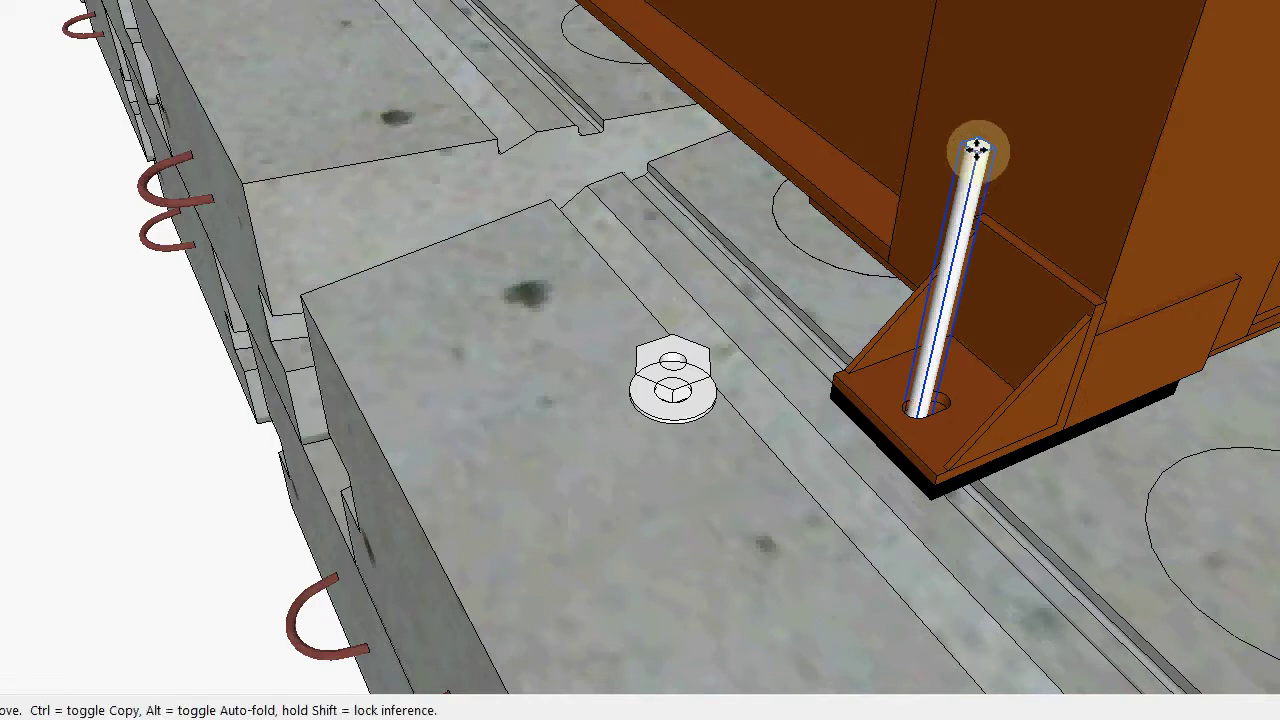
pyautogui.click(977, 148)
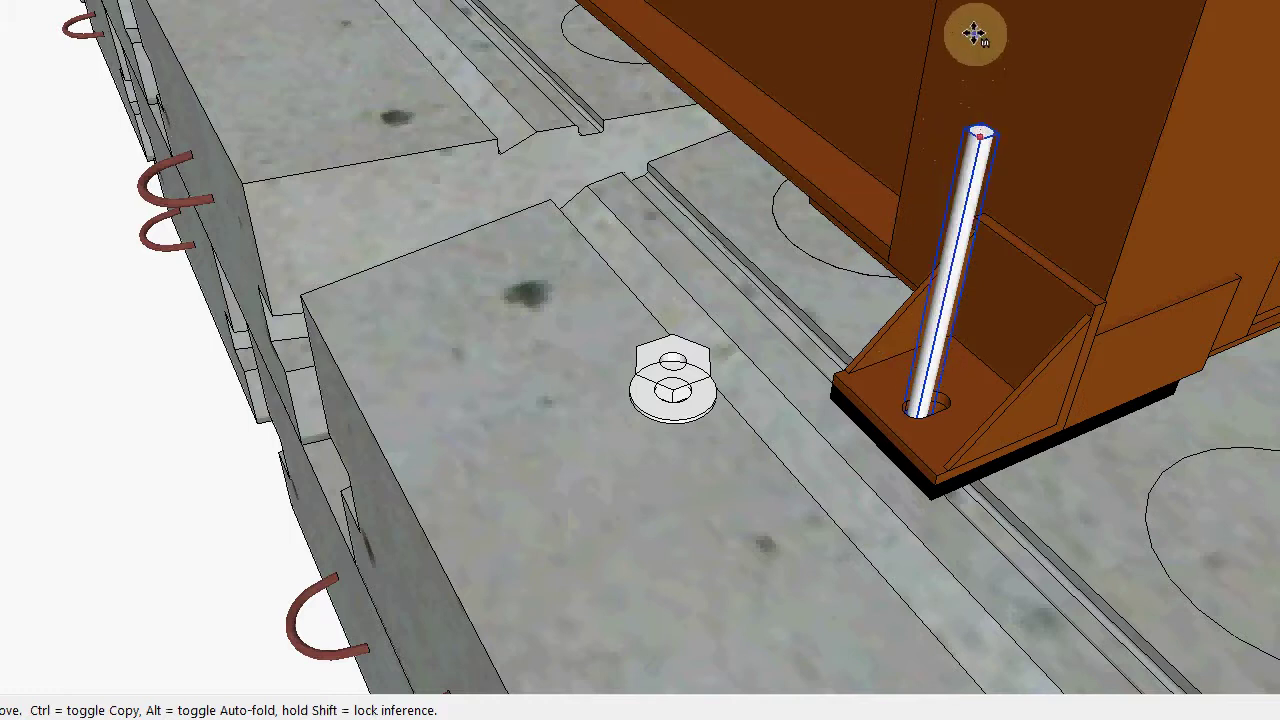
pyautogui.click(932, 216)
pyautogui.press('space')
# Move the loose washer from the block onto the adapter plate, around the bolt shaft.
pyautogui.click(686, 412)
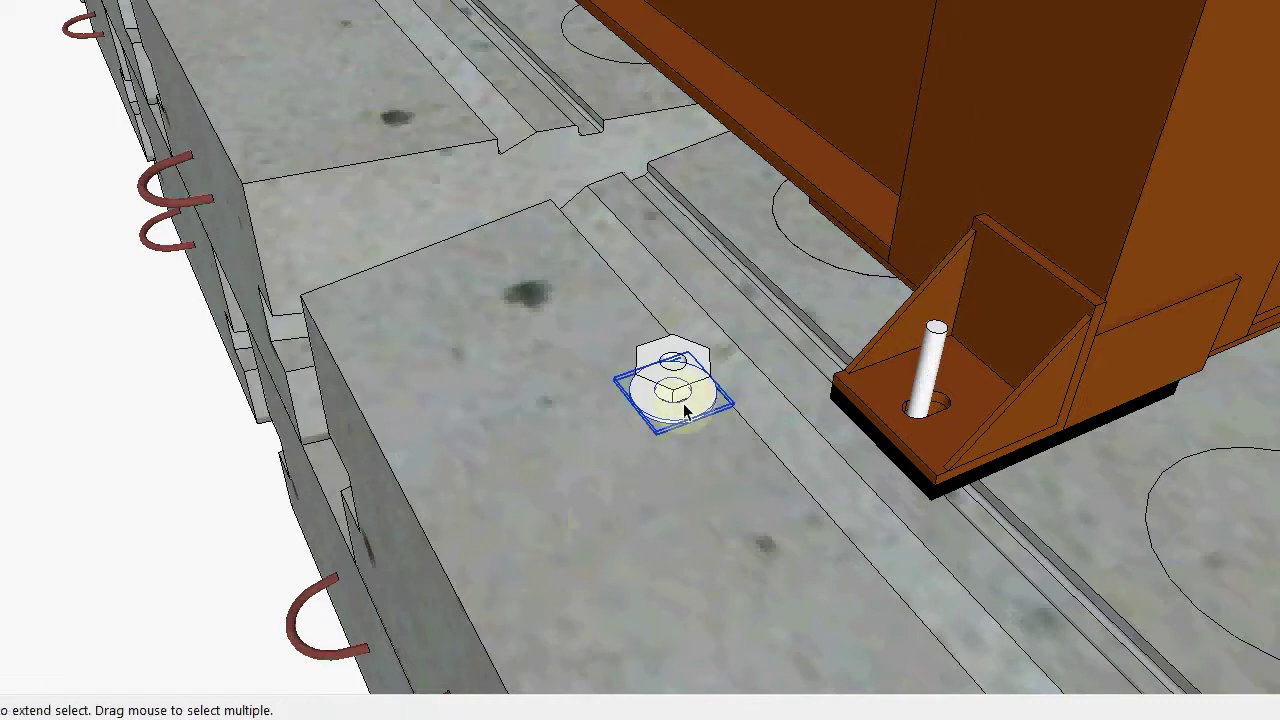
pyautogui.press('m')
pyautogui.click(663, 412)
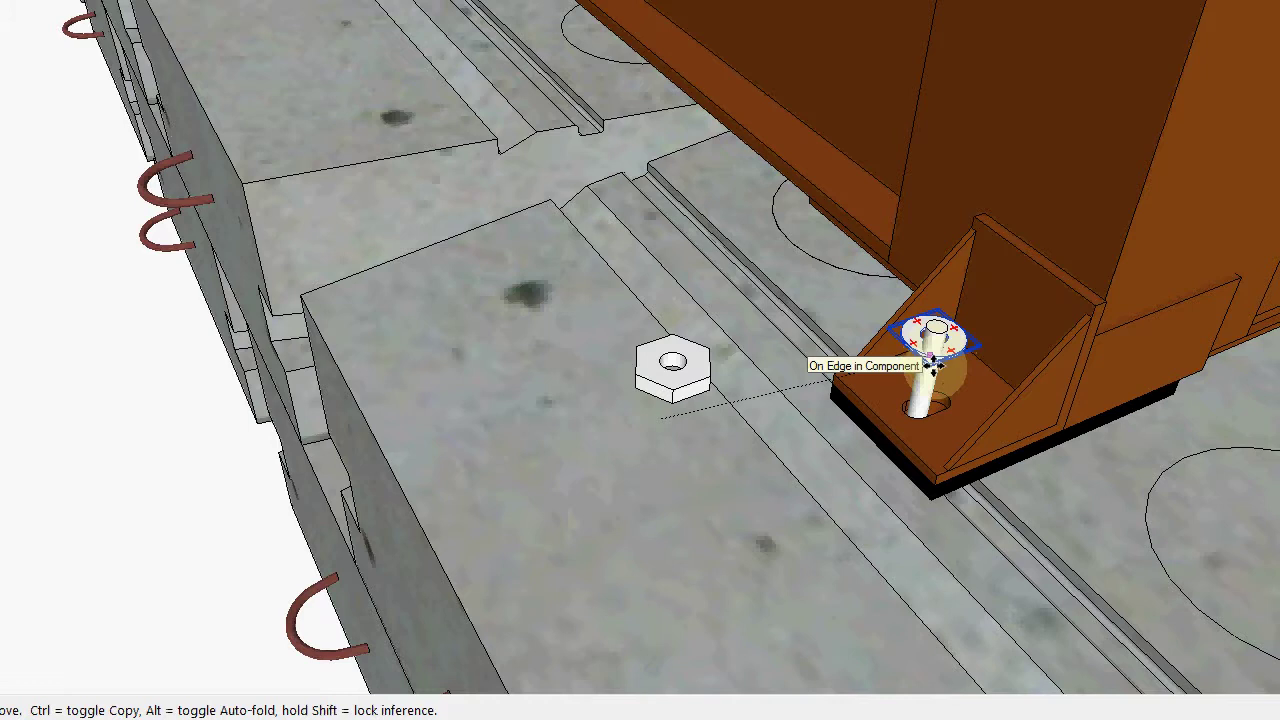
pyautogui.click(914, 425)
pyautogui.press('space')
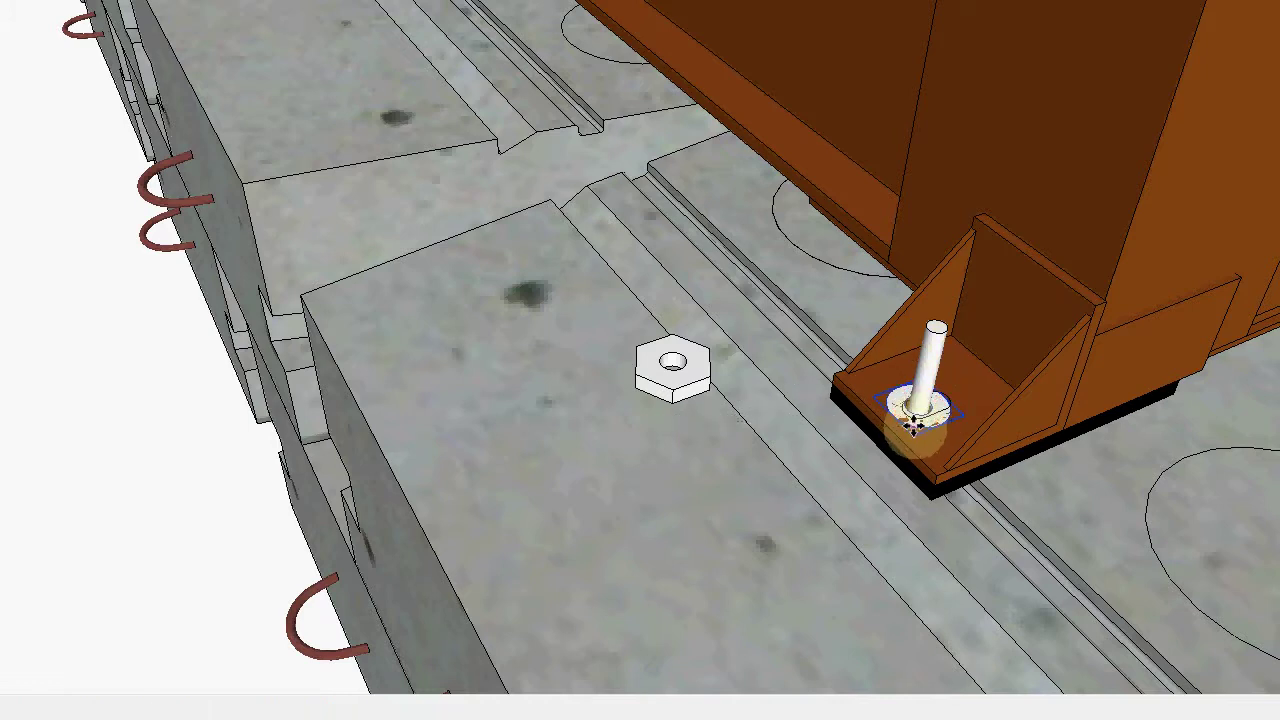
# Move the hex nut from the block to the top of the bolt shaft, centred on the shaft.
pyautogui.press('m')
pyautogui.click(639, 392)
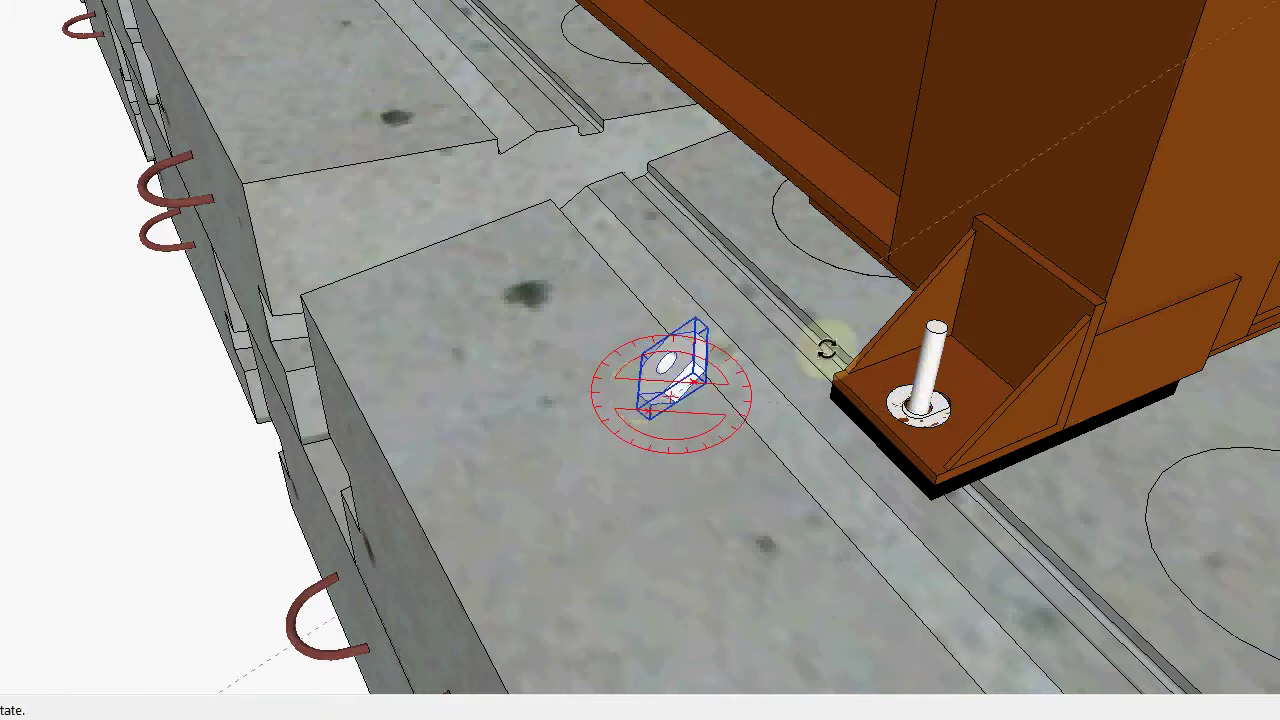
pyautogui.press('Escape')
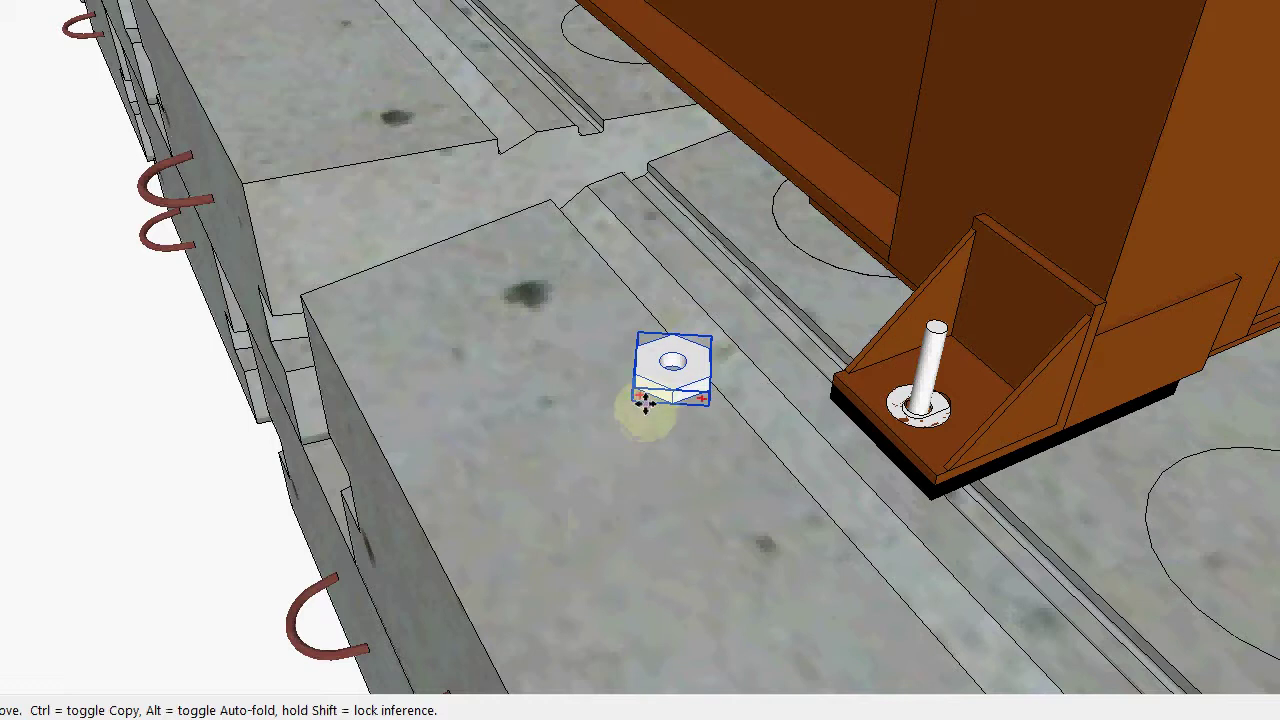
pyautogui.click(655, 397)
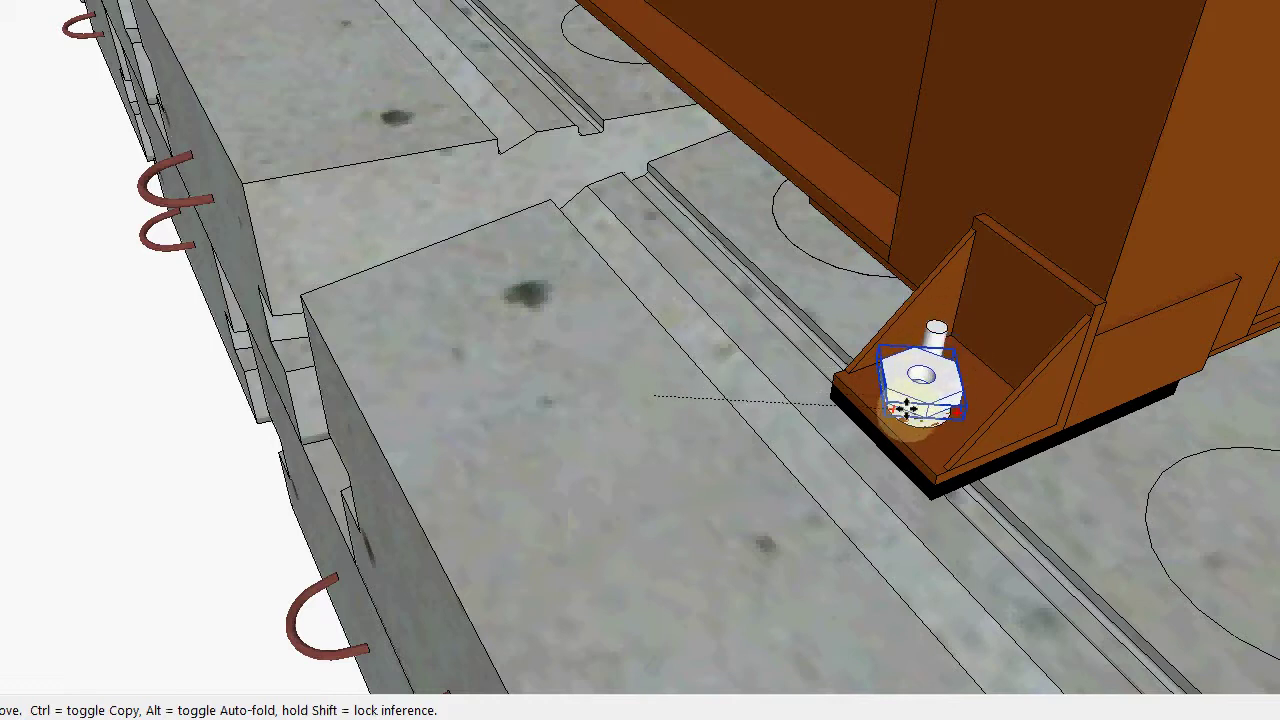
pyautogui.click(912, 387)
pyautogui.moveTo(940, 345)
pyautogui.mouseDown()
pyautogui.moveTo(1050, 406)
pyautogui.moveTo(956, 356)
pyautogui.mouseUp()
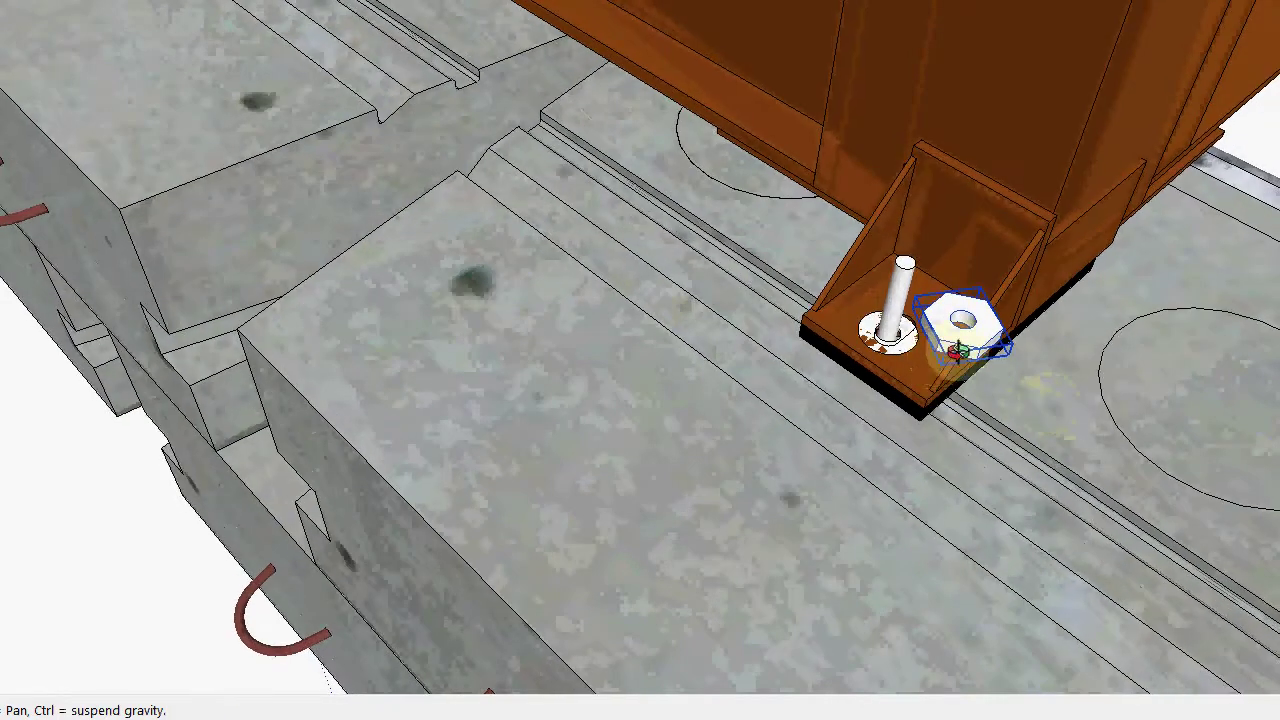
pyautogui.scroll(1, 957, 353)
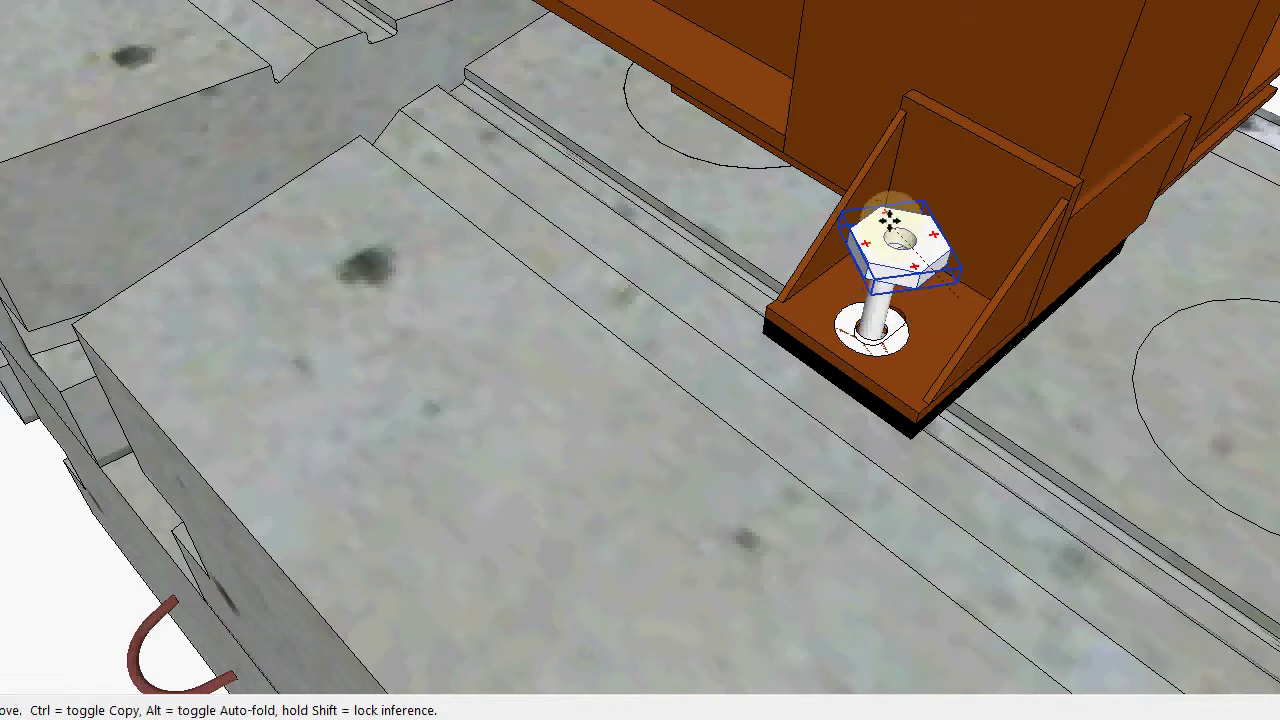
pyautogui.click(890, 221)
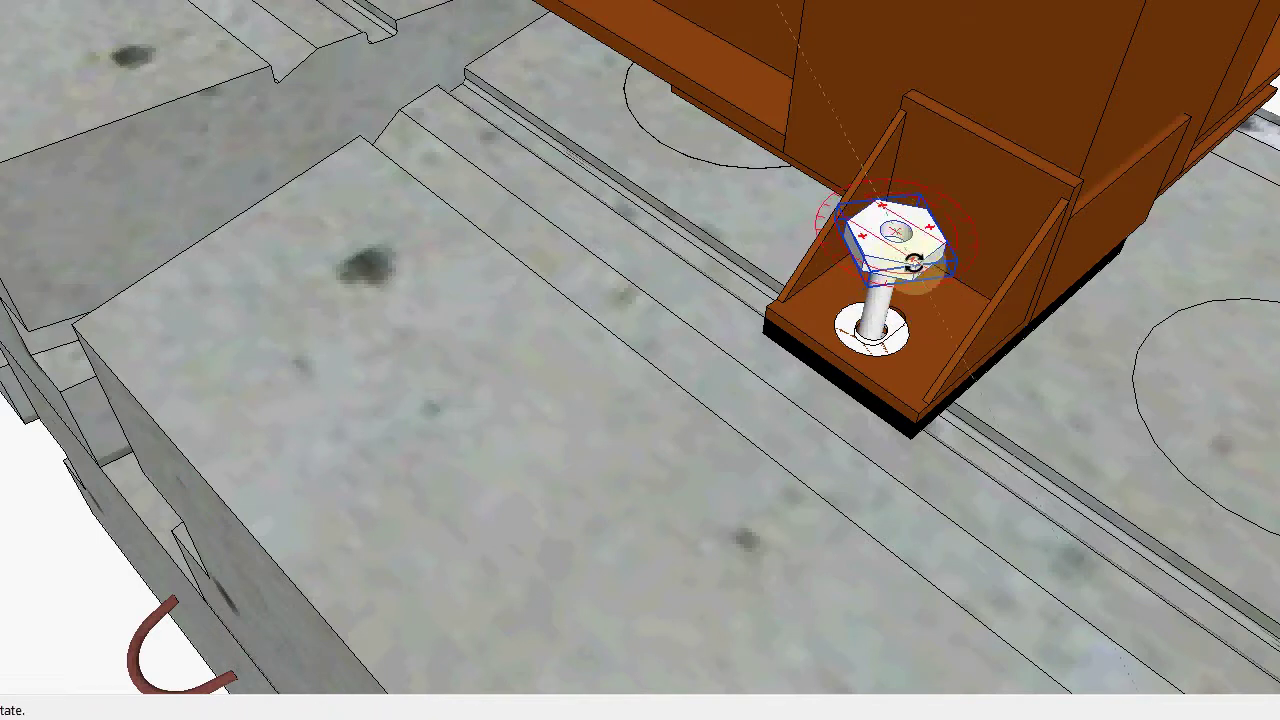
pyautogui.moveTo(951, 272); pyautogui.dragTo(968, 321)
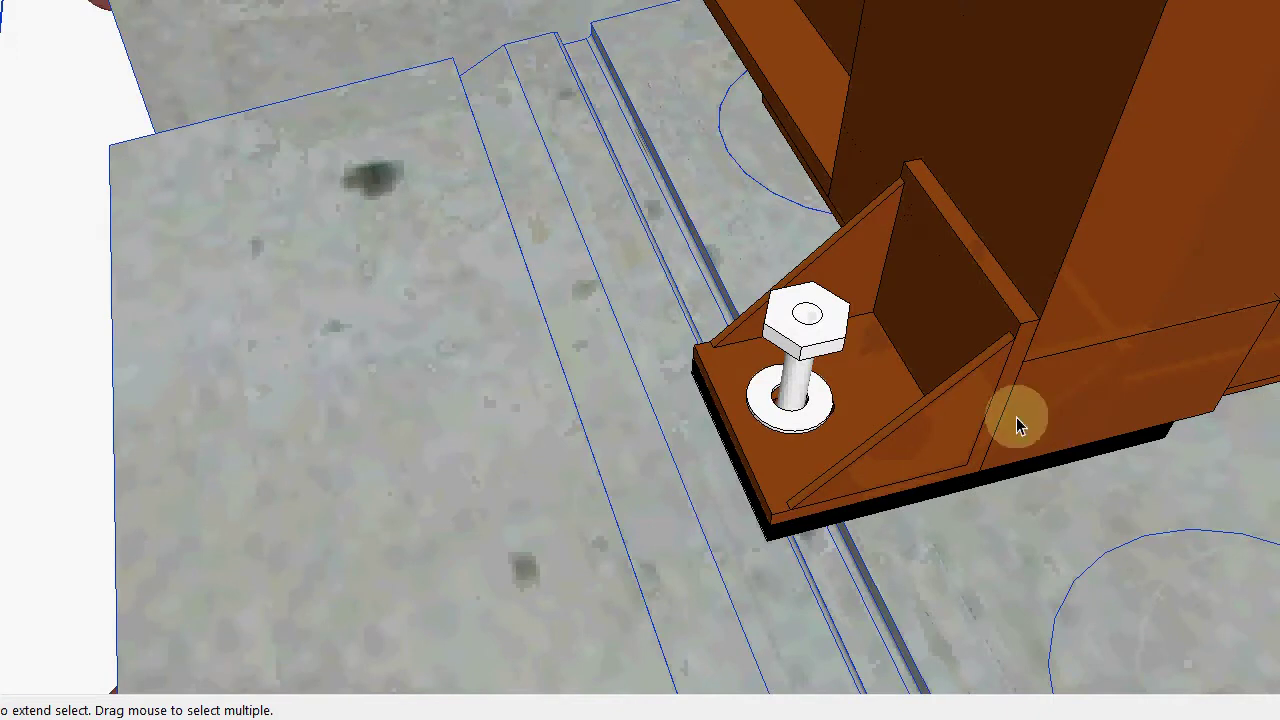
# Lower the hex nut vertically along the bolt shaft to just above the washer.
pyautogui.click(802, 388)
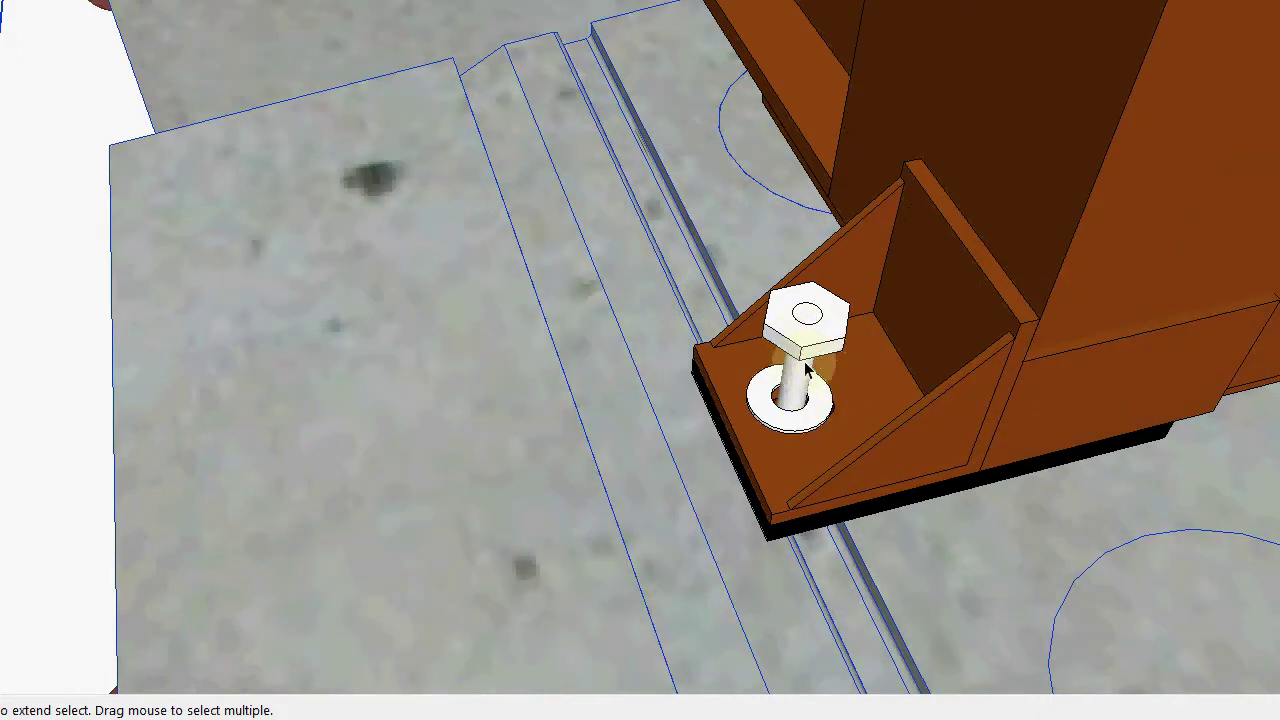
pyautogui.click(807, 360)
pyautogui.press('m')
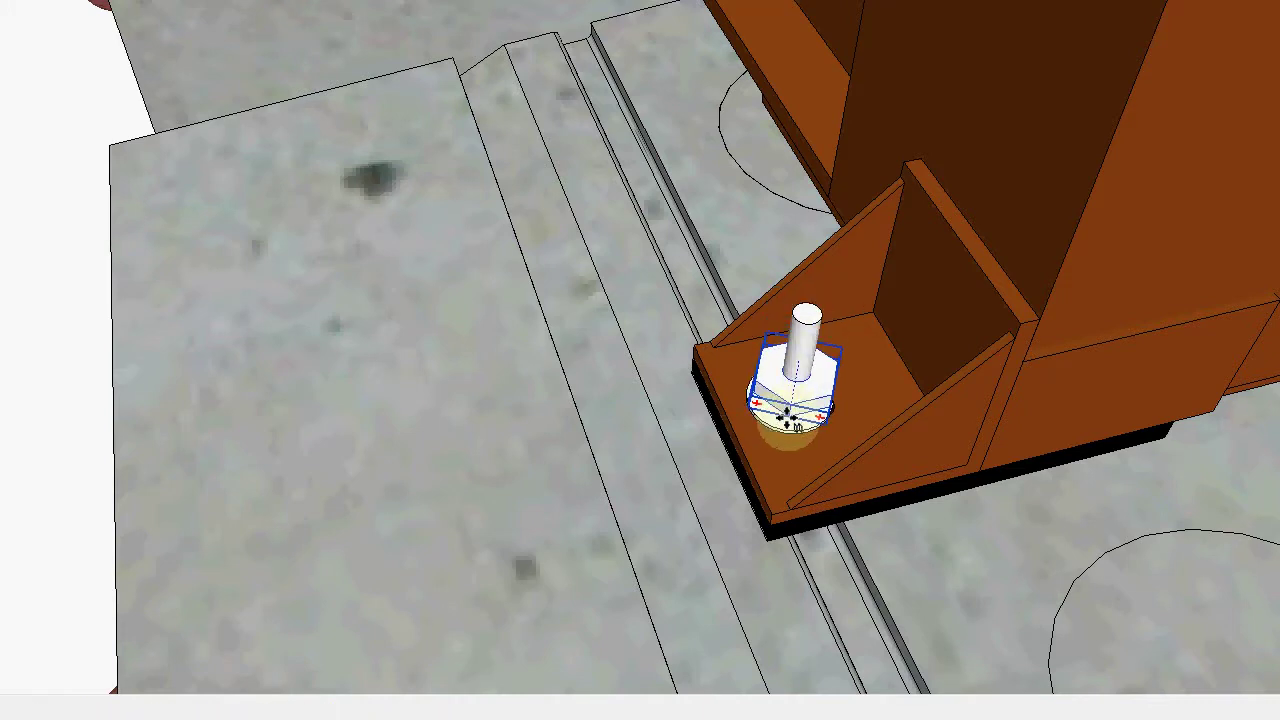
pyautogui.click(617, 418)
# Lower the washer vertically so it lies flat on the corner adapter's base plate.
pyautogui.moveTo(686, 400); pyautogui.dragTo(985, 261)
pyautogui.scroll(5, 790, 335)
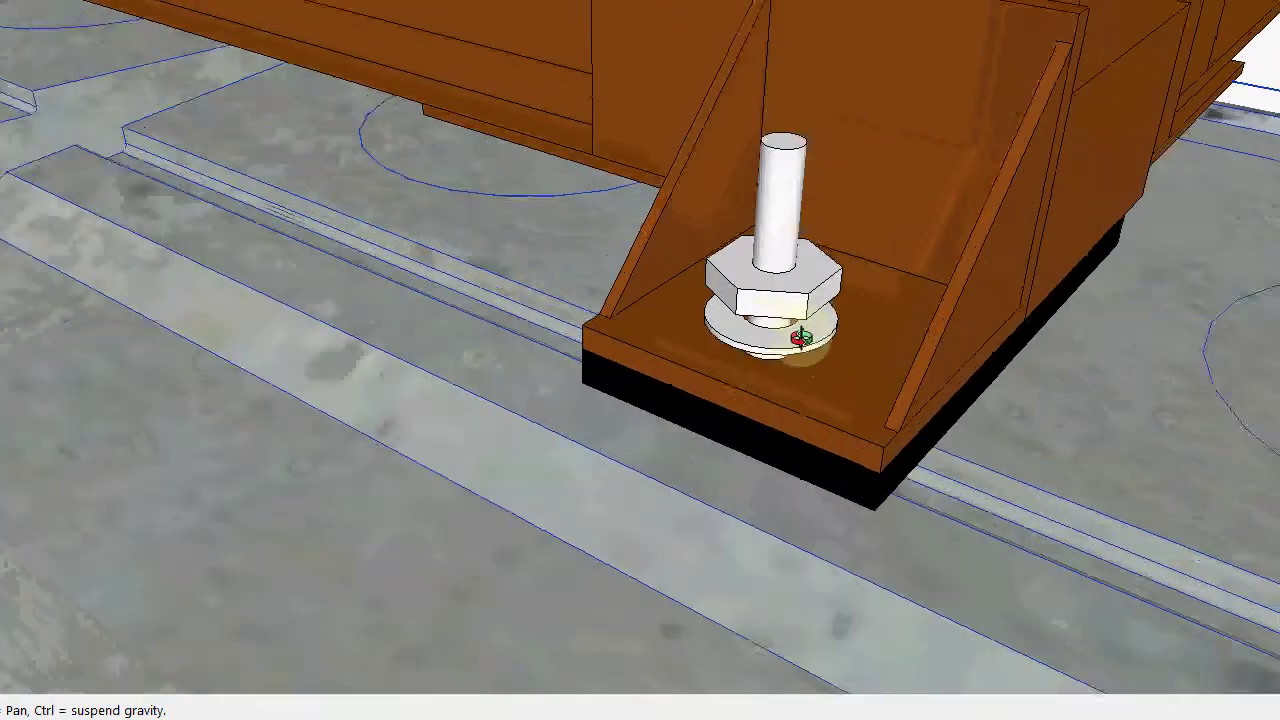
pyautogui.press('space')
pyautogui.click(773, 381)
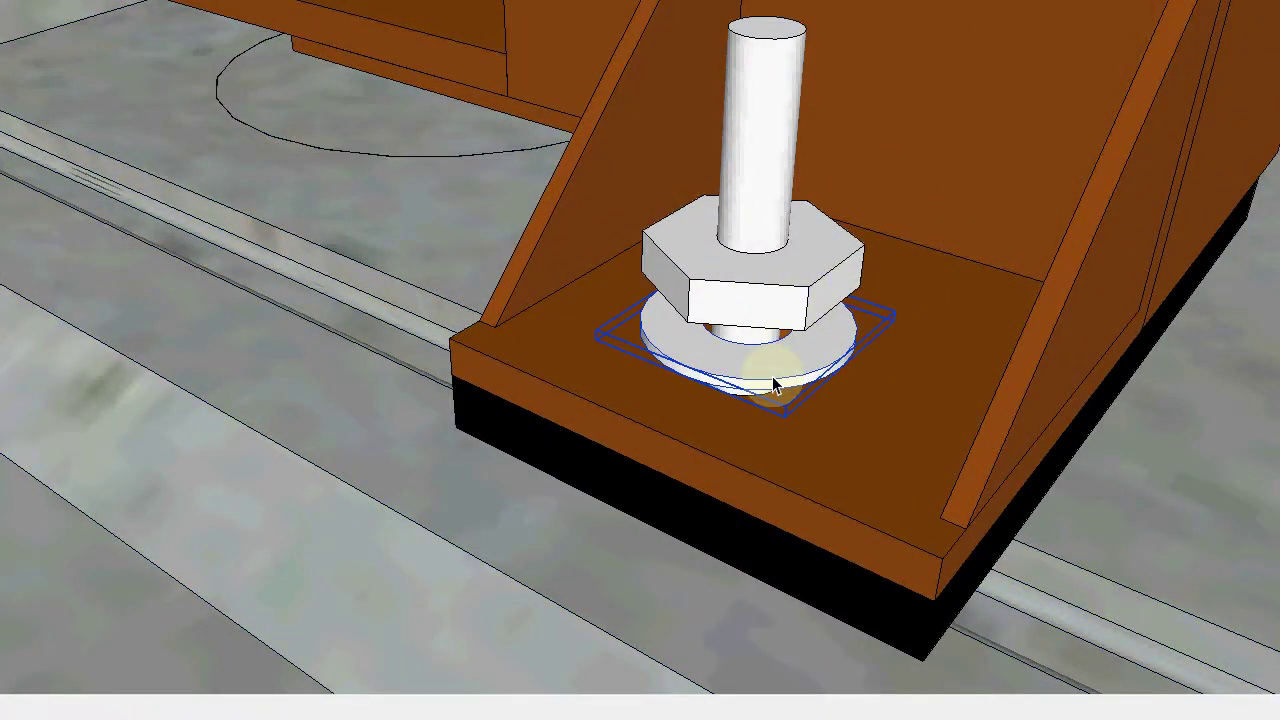
pyautogui.press('m')
pyautogui.moveTo(766, 391); pyautogui.dragTo(765, 472)
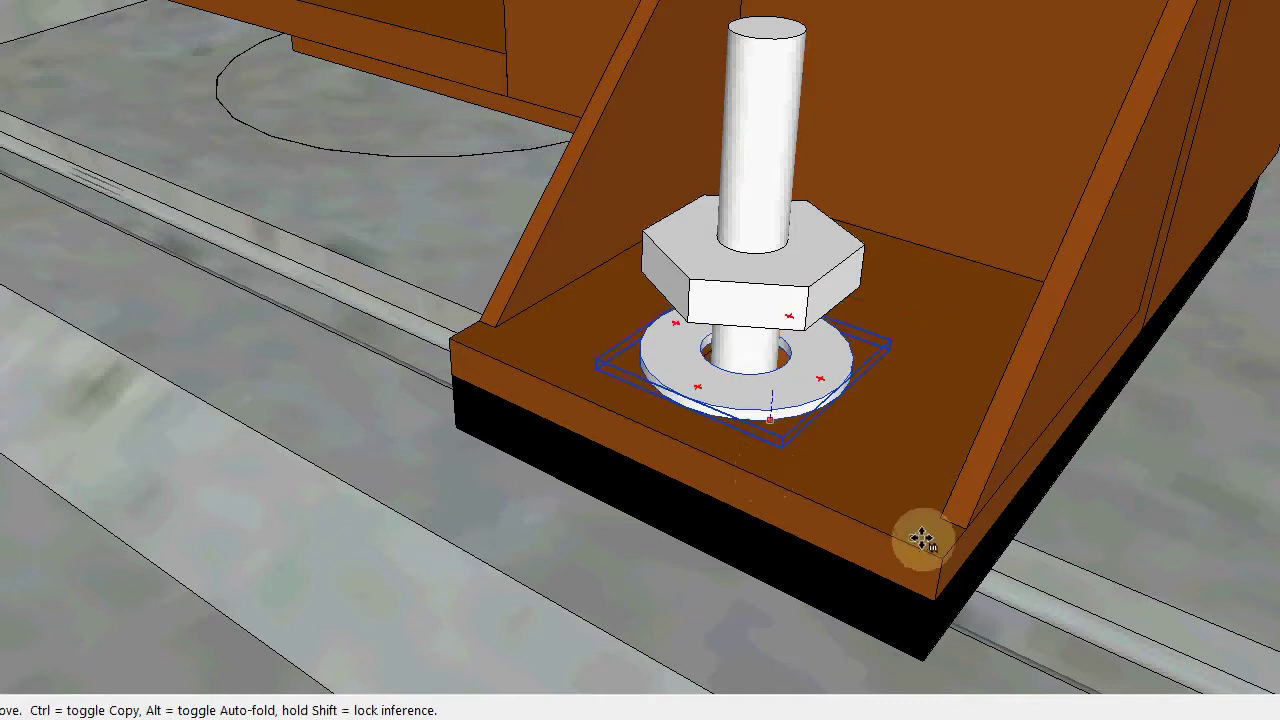
pyautogui.press('space')
# Lower the hex nut along the shaft until it seats on the washer, and clear the selection.
pyautogui.click(774, 292)
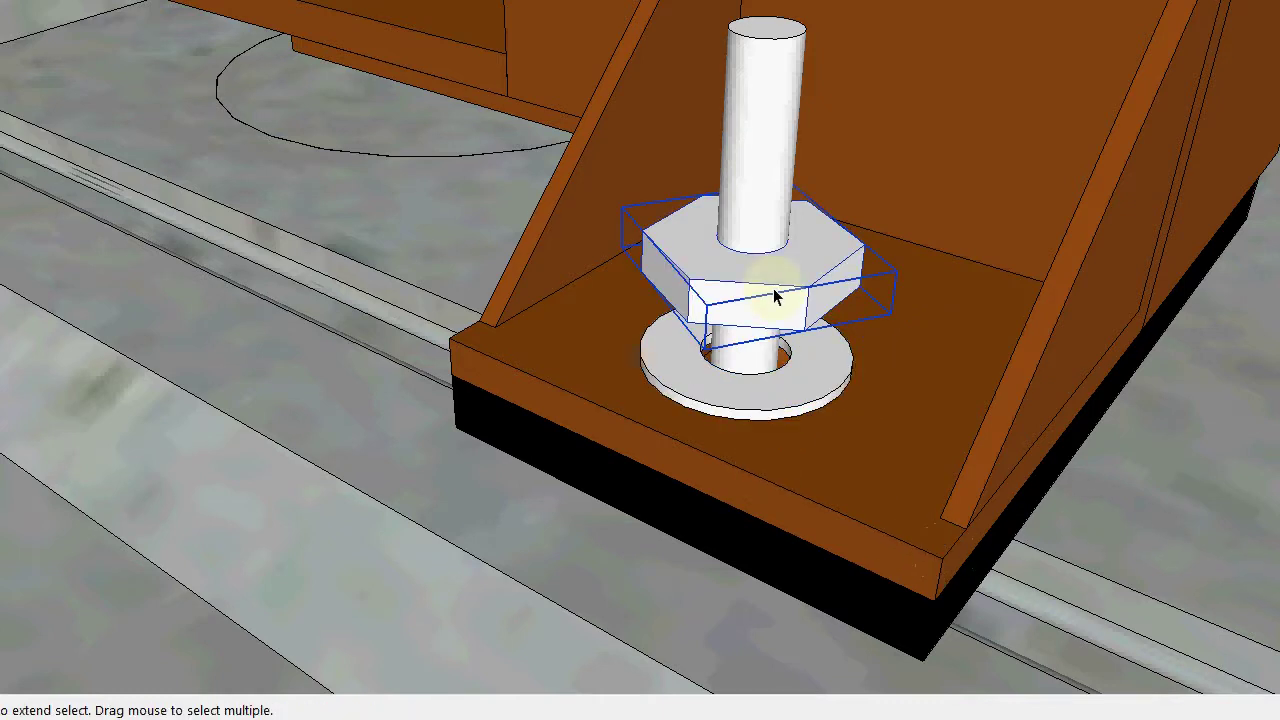
pyautogui.press('m')
pyautogui.press('q')
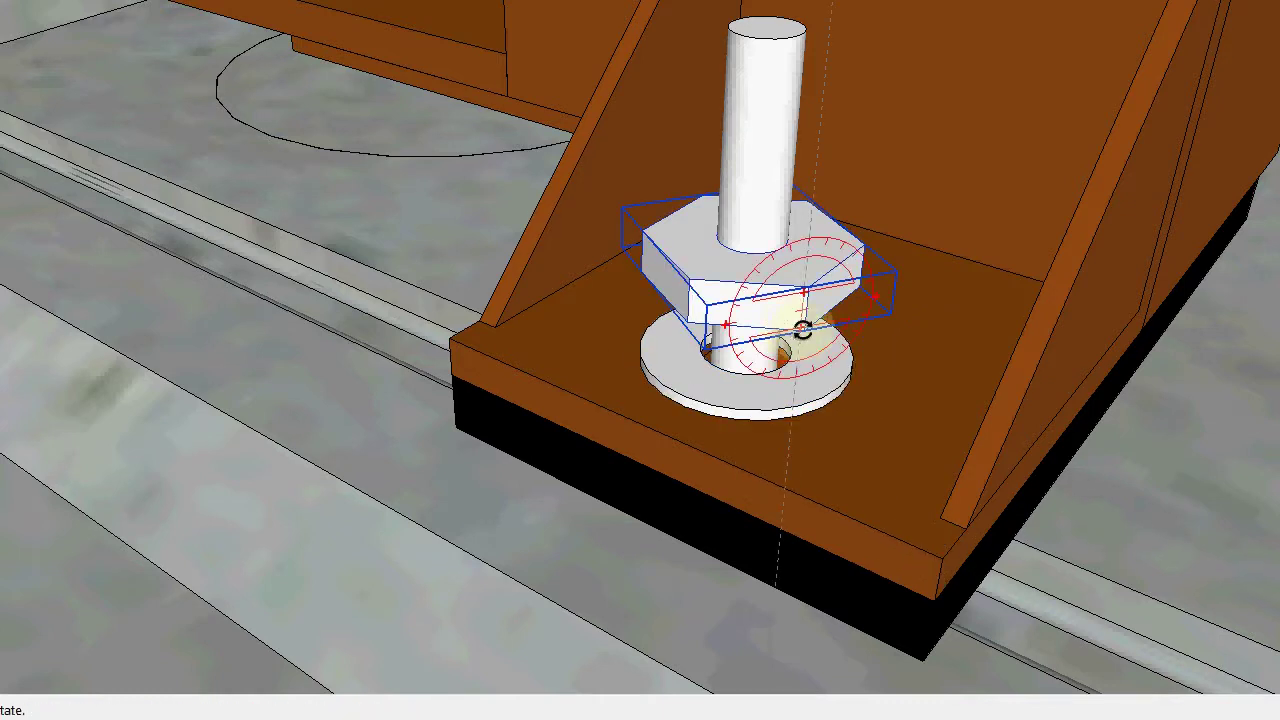
pyautogui.press('m')
pyautogui.press('q')
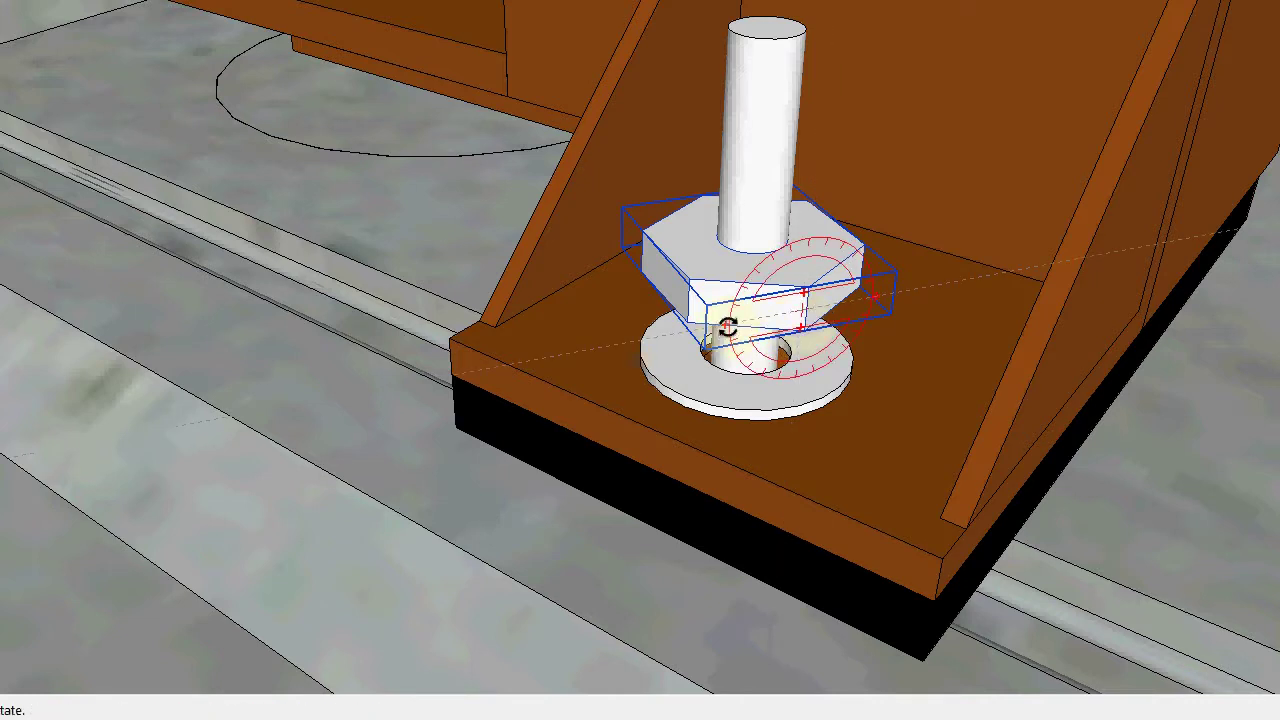
pyautogui.press('m')
pyautogui.moveTo(736, 323); pyautogui.dragTo(948, 553)
pyautogui.press('space')
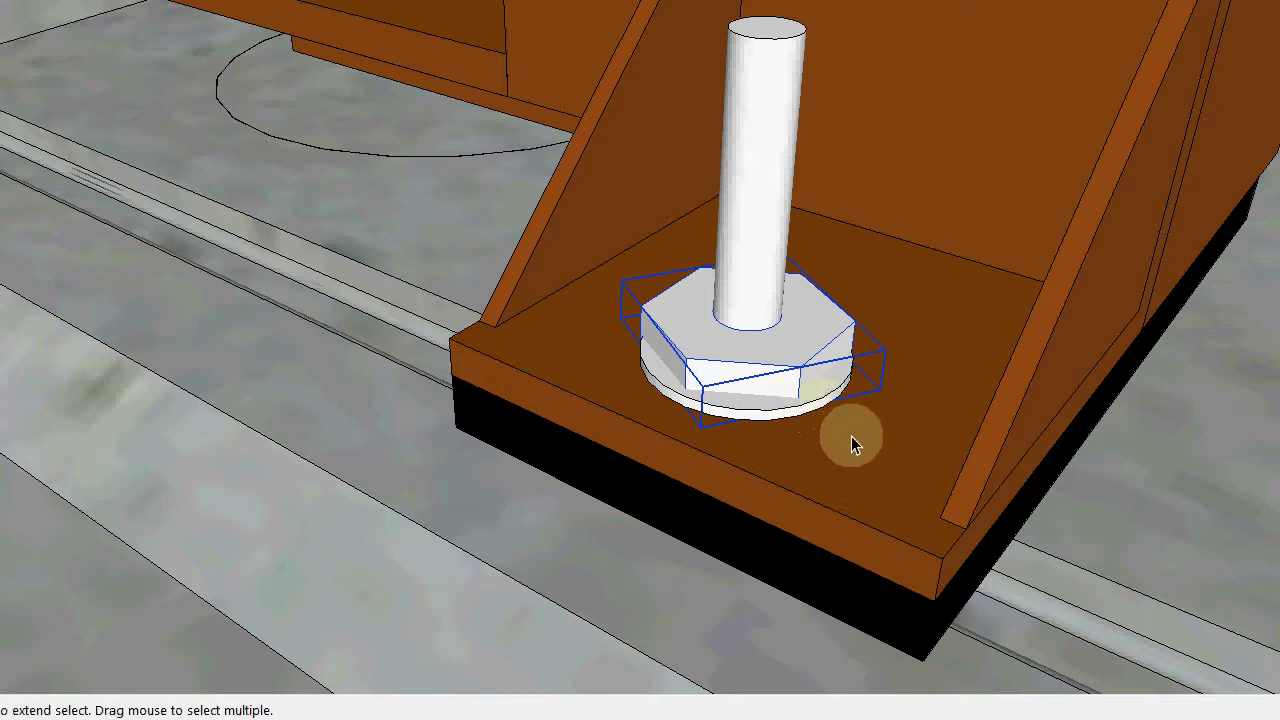
pyautogui.click(854, 435)
# Examine the middle and corner steel adapters along the abutment, and the bearings of the railed bridge on its blocks.
pyautogui.scroll(-6, 808, 420)
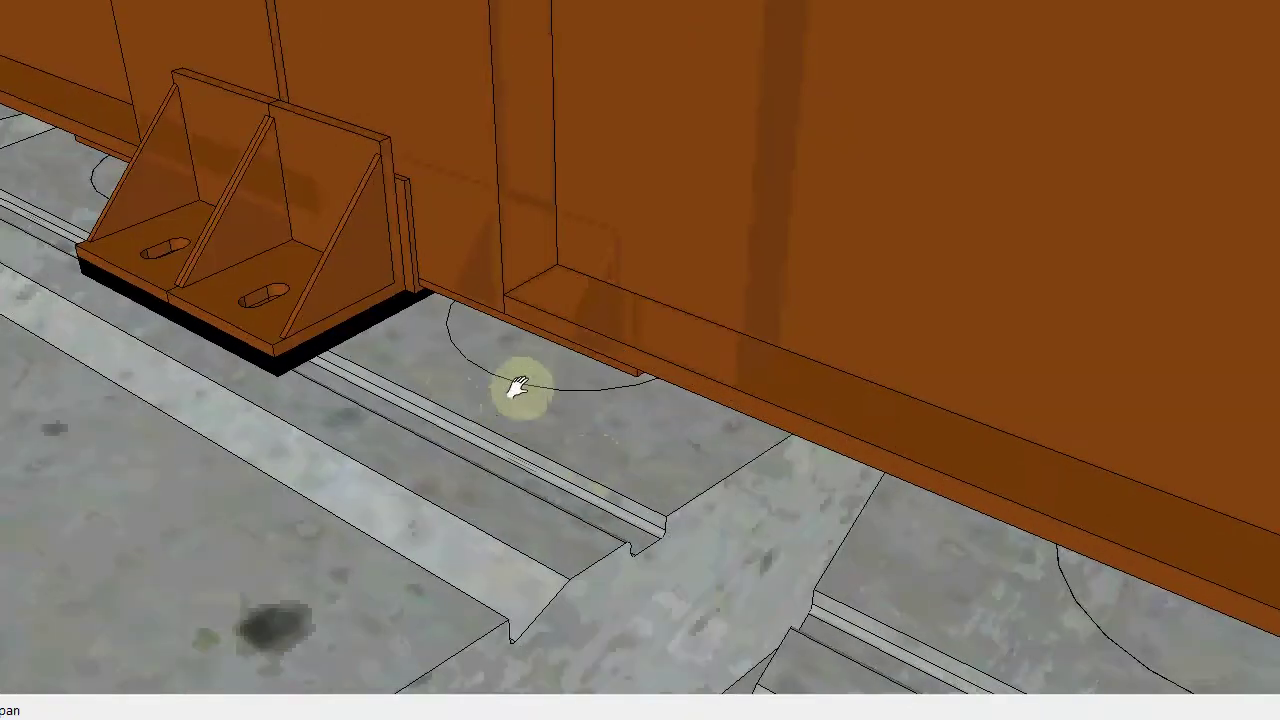
pyautogui.scroll(2, 766, 494)
pyautogui.scroll(-3, 575, 415)
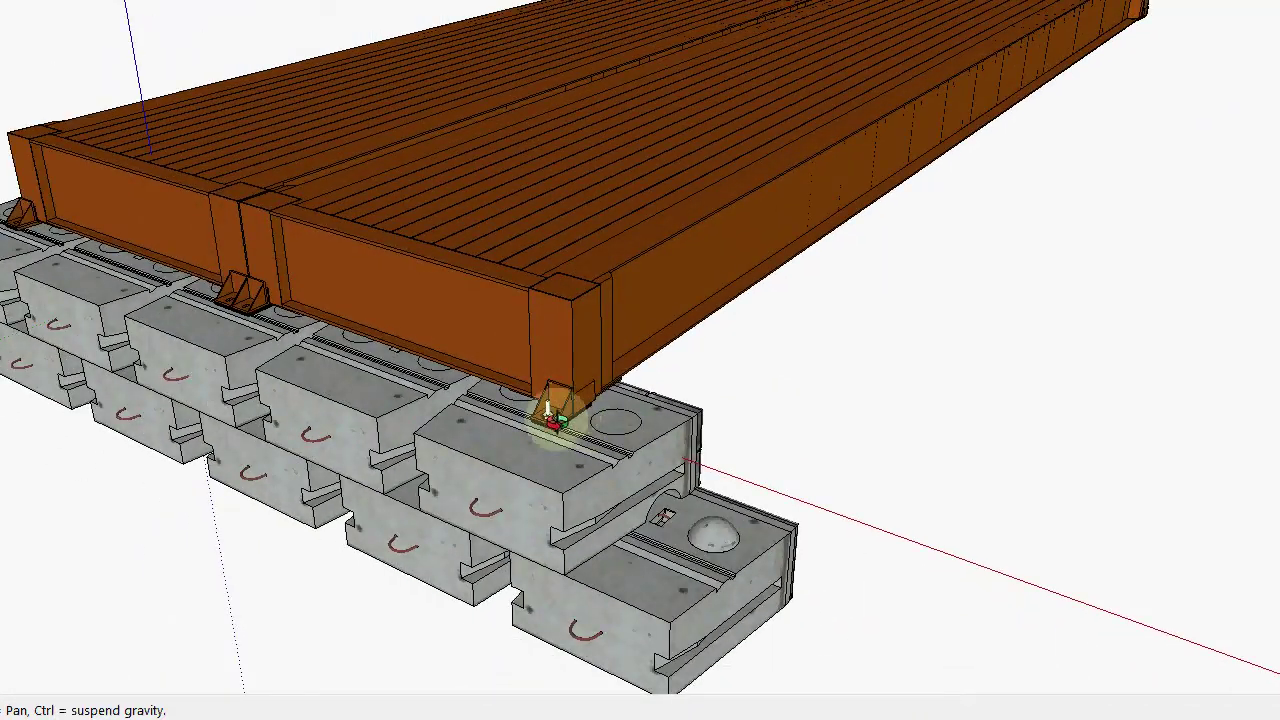
pyautogui.moveTo(555, 418)
pyautogui.mouseDown()
pyautogui.moveTo(494, 434)
pyautogui.moveTo(550, 434)
pyautogui.mouseUp()
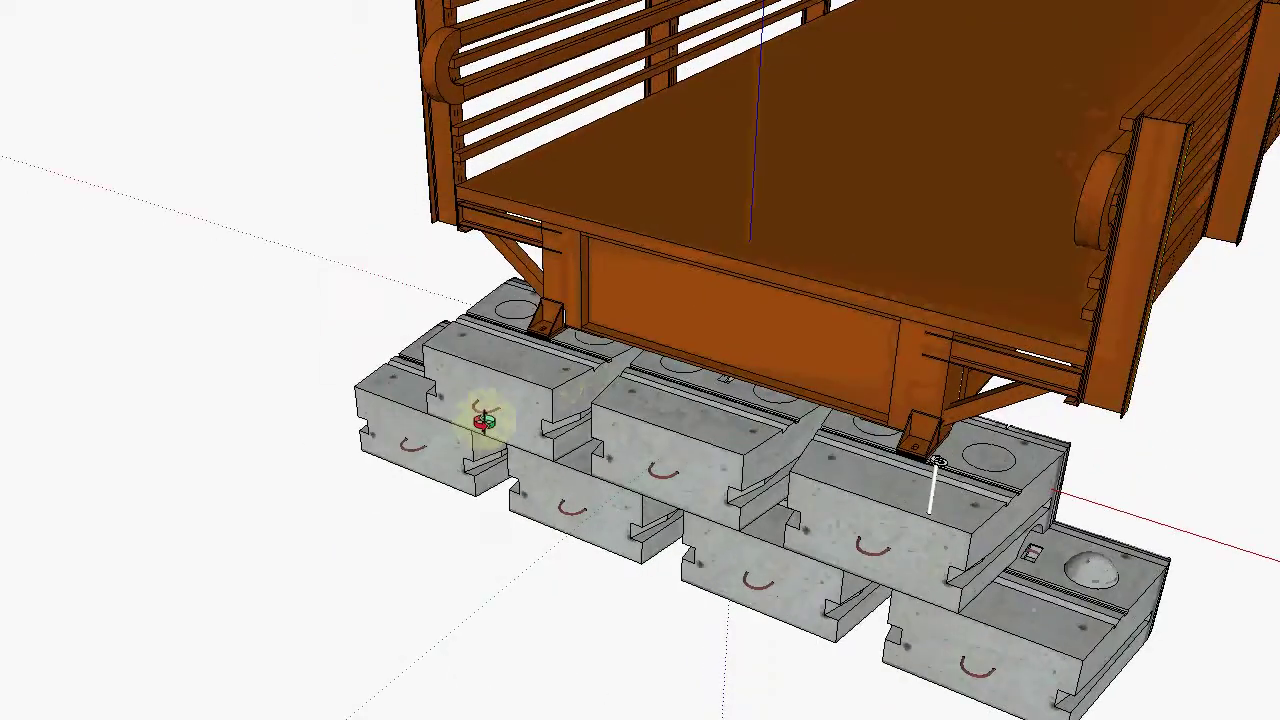
pyautogui.scroll(-3, 131, 434)
pyautogui.scroll(5, 600, 390)
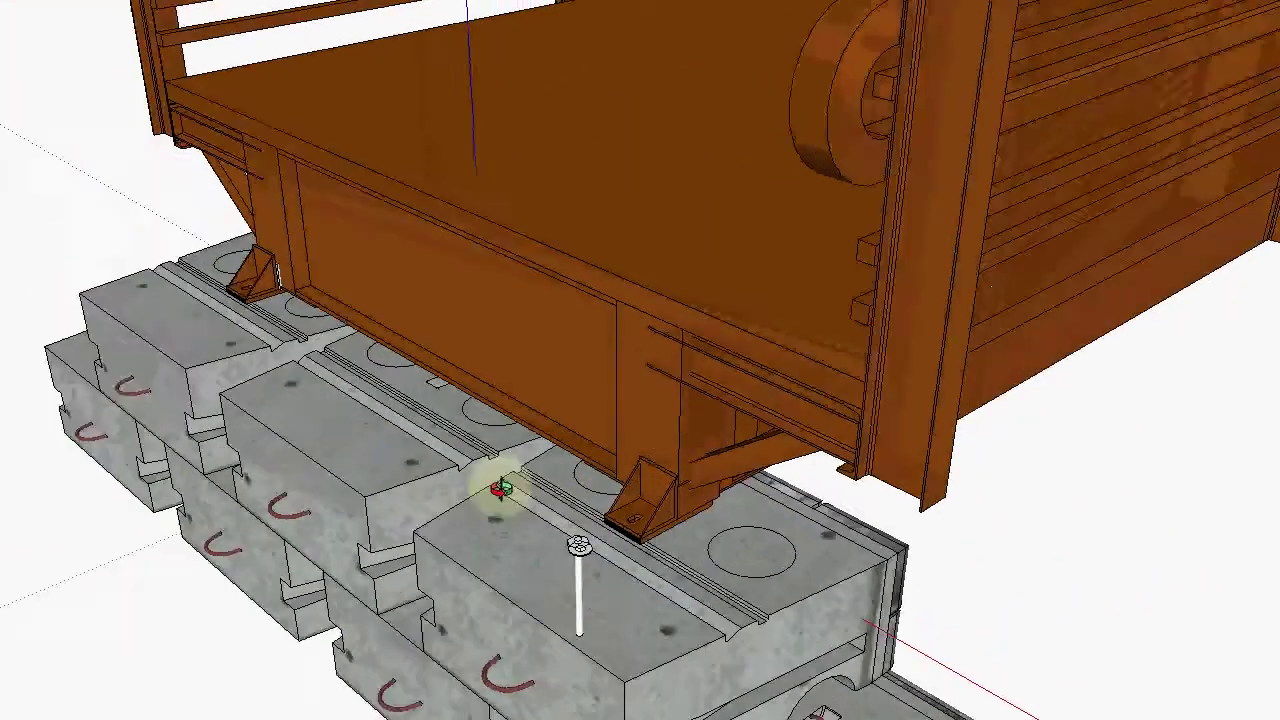
# Remove the concrete block abutment from the railed bridge's end, keeping the bridge and the loose anchor bolt.
pyautogui.moveTo(500, 488)
pyautogui.mouseDown()
pyautogui.moveTo(669, 563)
pyautogui.moveTo(523, 531)
pyautogui.mouseUp()
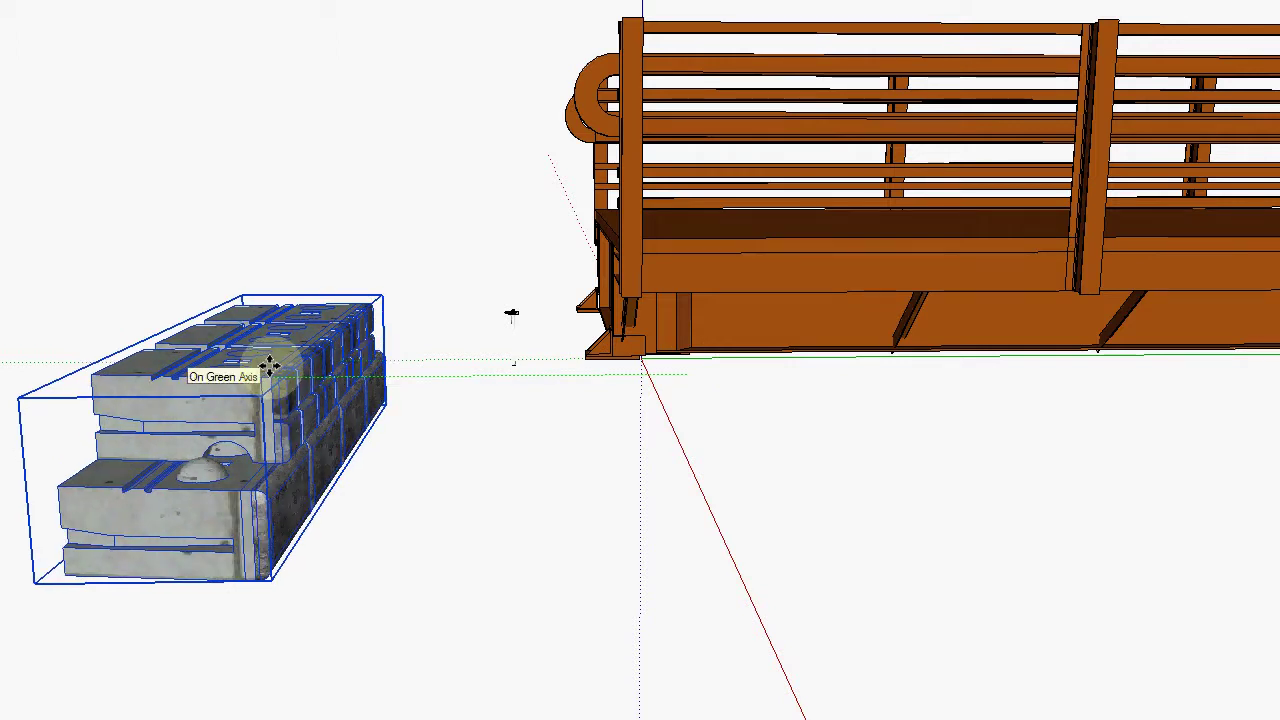
pyautogui.press('Delete')
pyautogui.moveTo(375, 453); pyautogui.dragTo(823, 583)
pyautogui.scroll(-2, 823, 583)
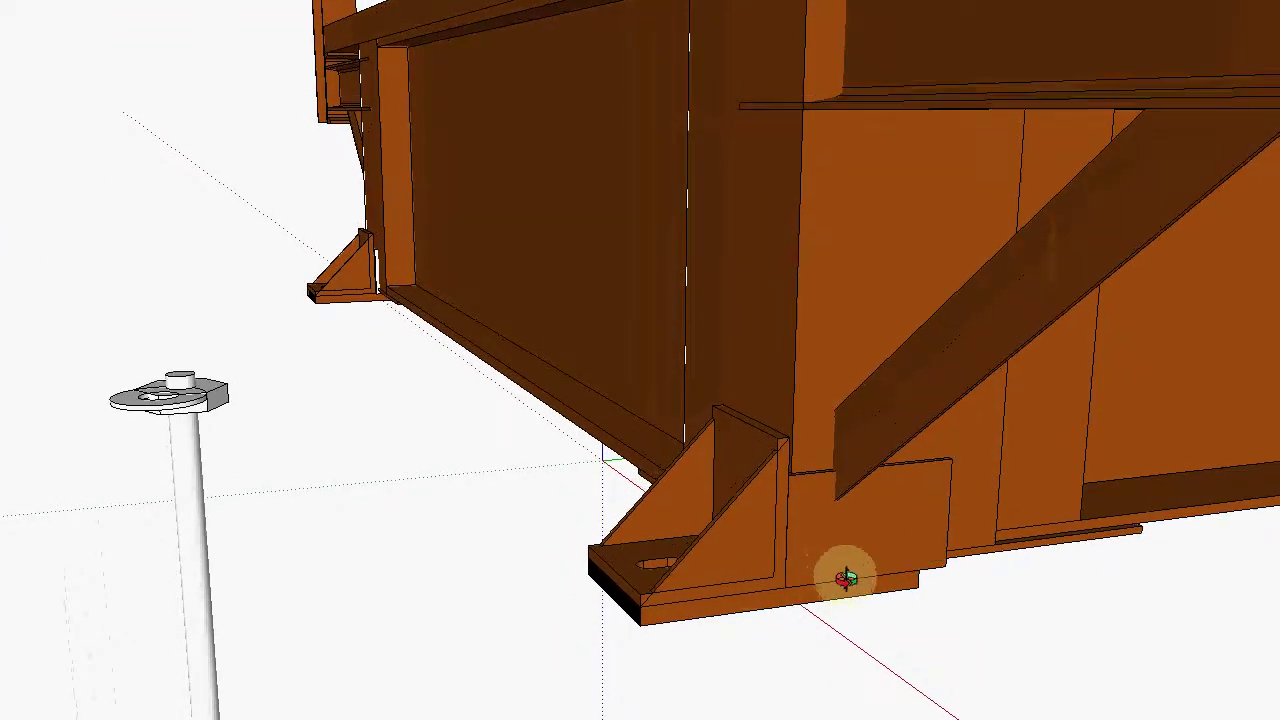
# Draw an upright rectangular face with lines along the axes beneath the near corner adapter, outlining the end of a new abutment block.
pyautogui.scroll(-2, 891, 309)
pyautogui.press('l')
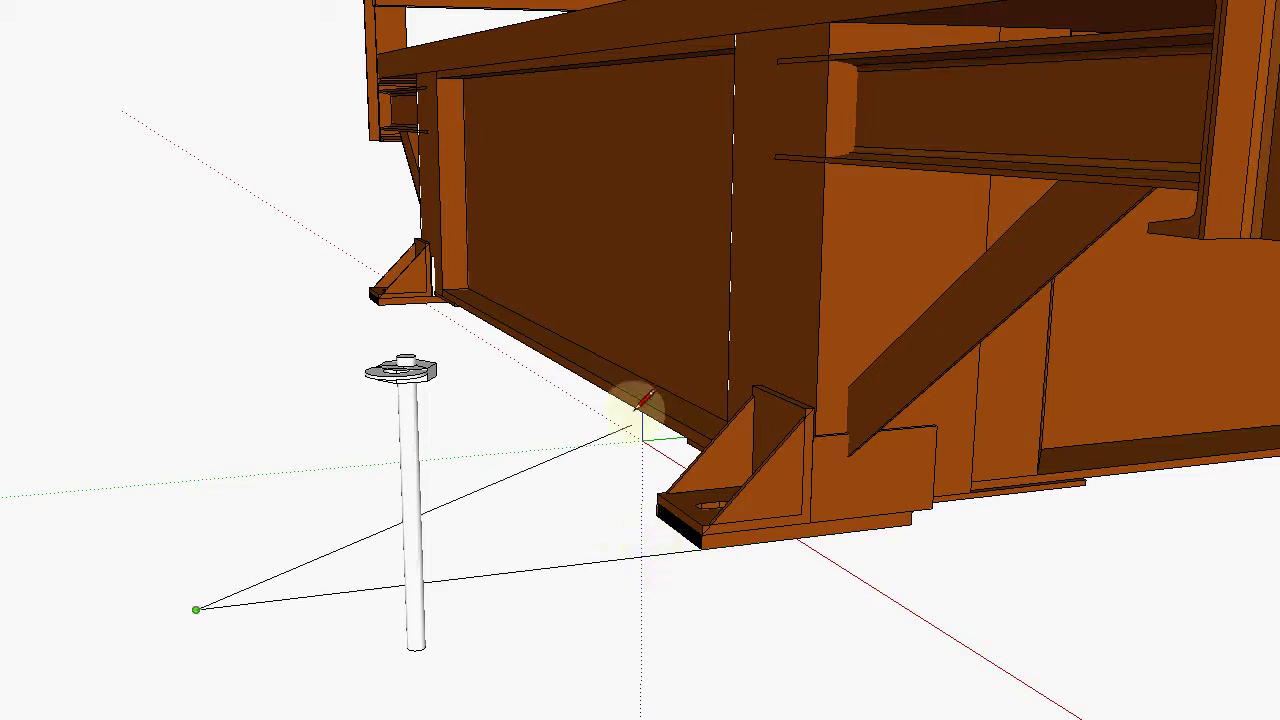
pyautogui.scroll(-2, 634, 414)
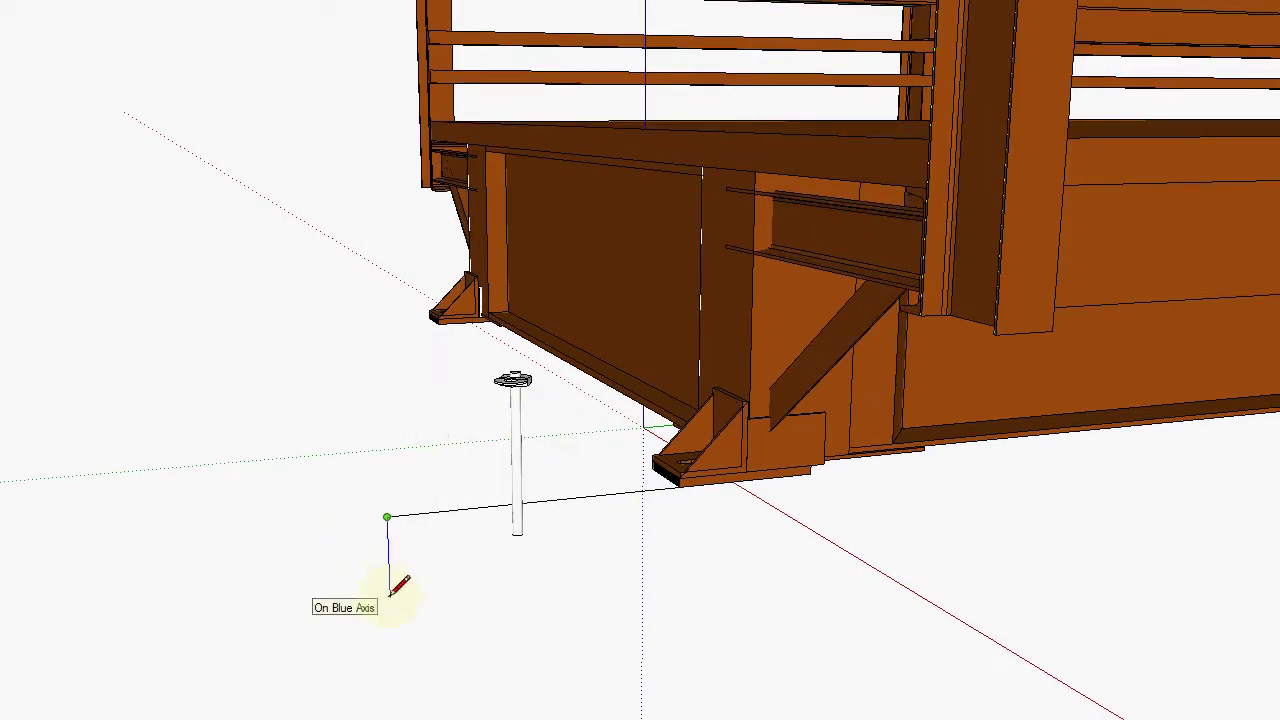
pyautogui.scroll(-2, 395, 425)
pyautogui.scroll(-2, 663, 700)
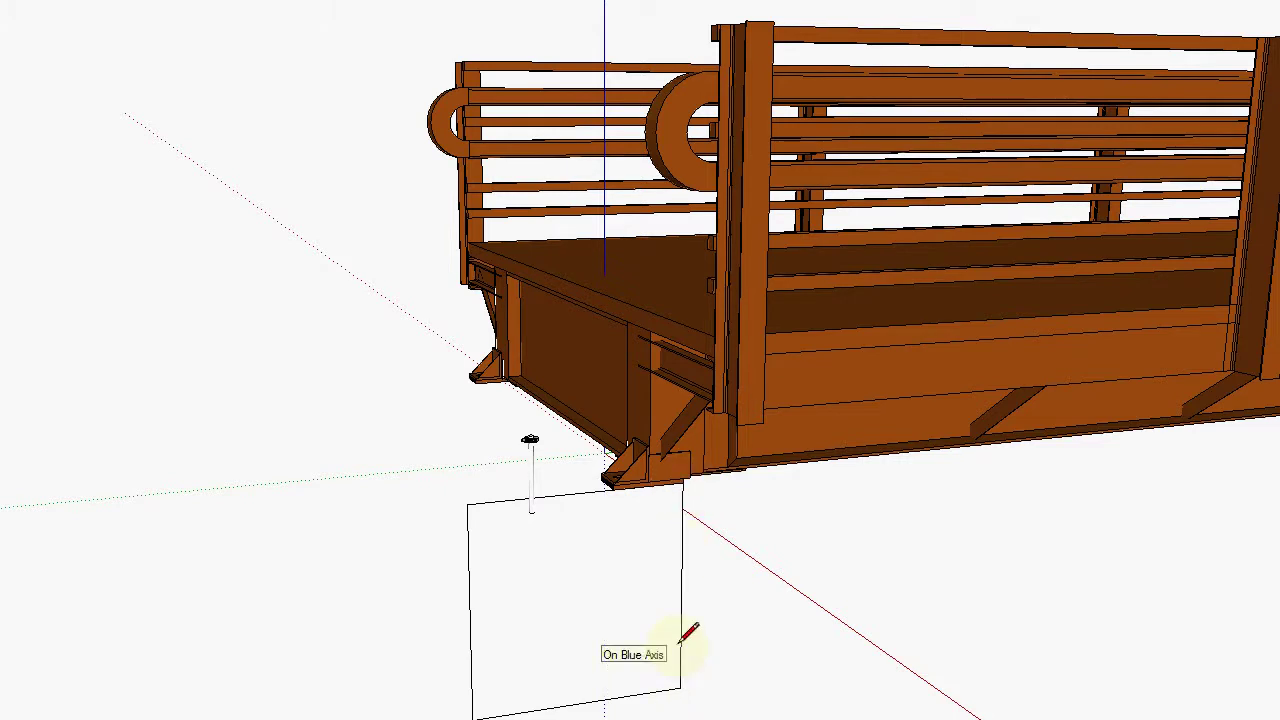
# Extrude the face across the bridge's width to the opposite corner adapter, and extend the block's near end beyond its adapter.
pyautogui.moveTo(615, 607); pyautogui.dragTo(932, 456)
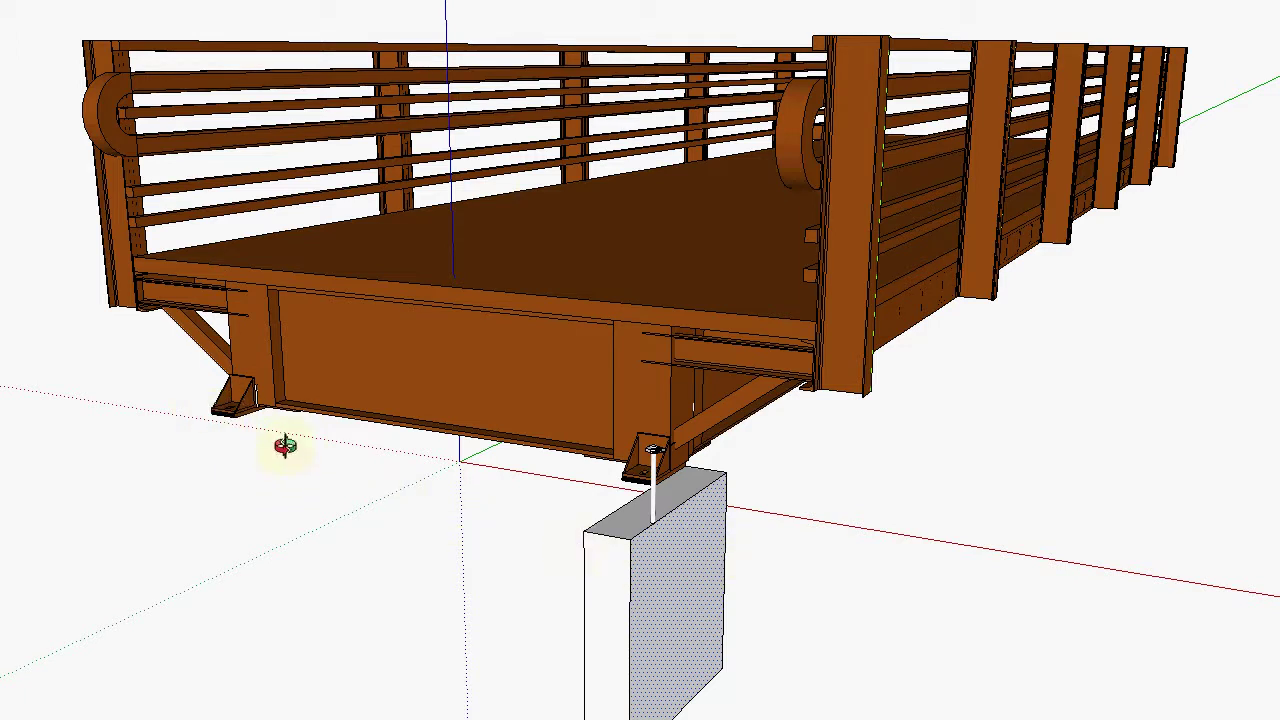
pyautogui.press('p')
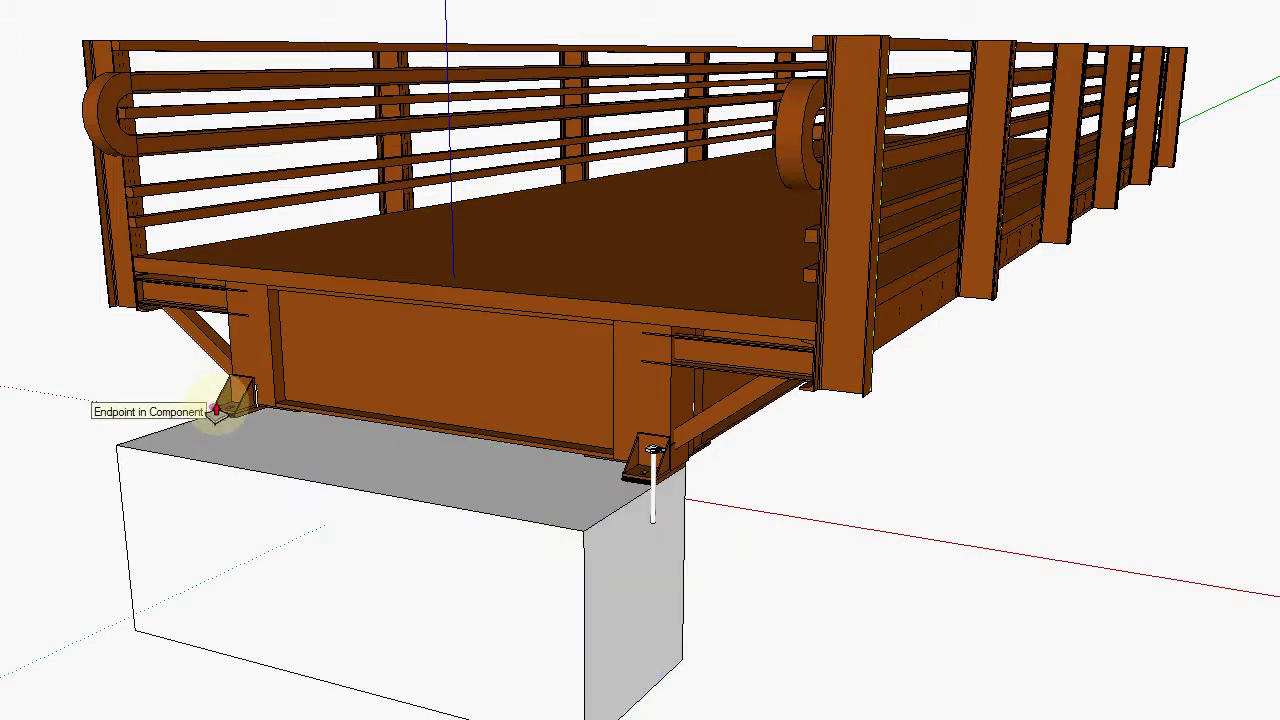
pyautogui.moveTo(375, 540)
pyautogui.mouseDown()
pyautogui.moveTo(557, 603)
pyautogui.moveTo(386, 552)
pyautogui.mouseUp()
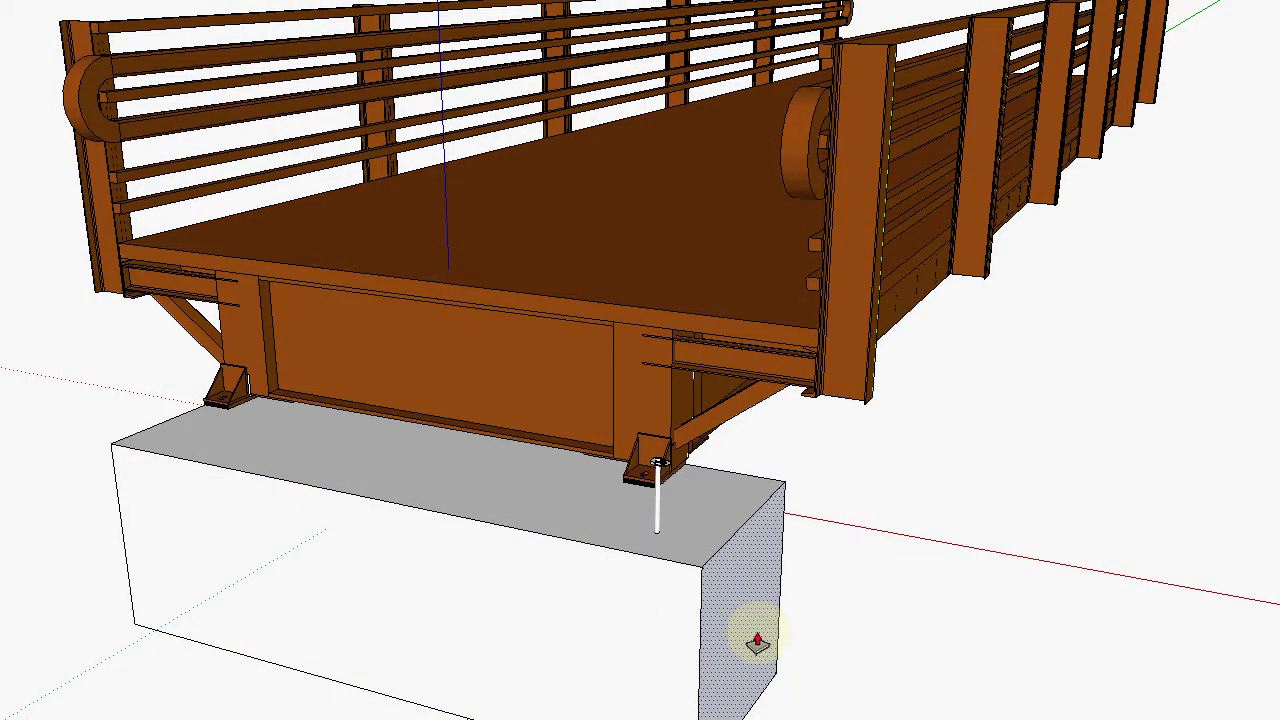
pyautogui.press('Return')
# Extend the abutment block's other end past the far corner adapter, and make the whole block a single object.
pyautogui.moveTo(678, 662); pyautogui.dragTo(500, 637)
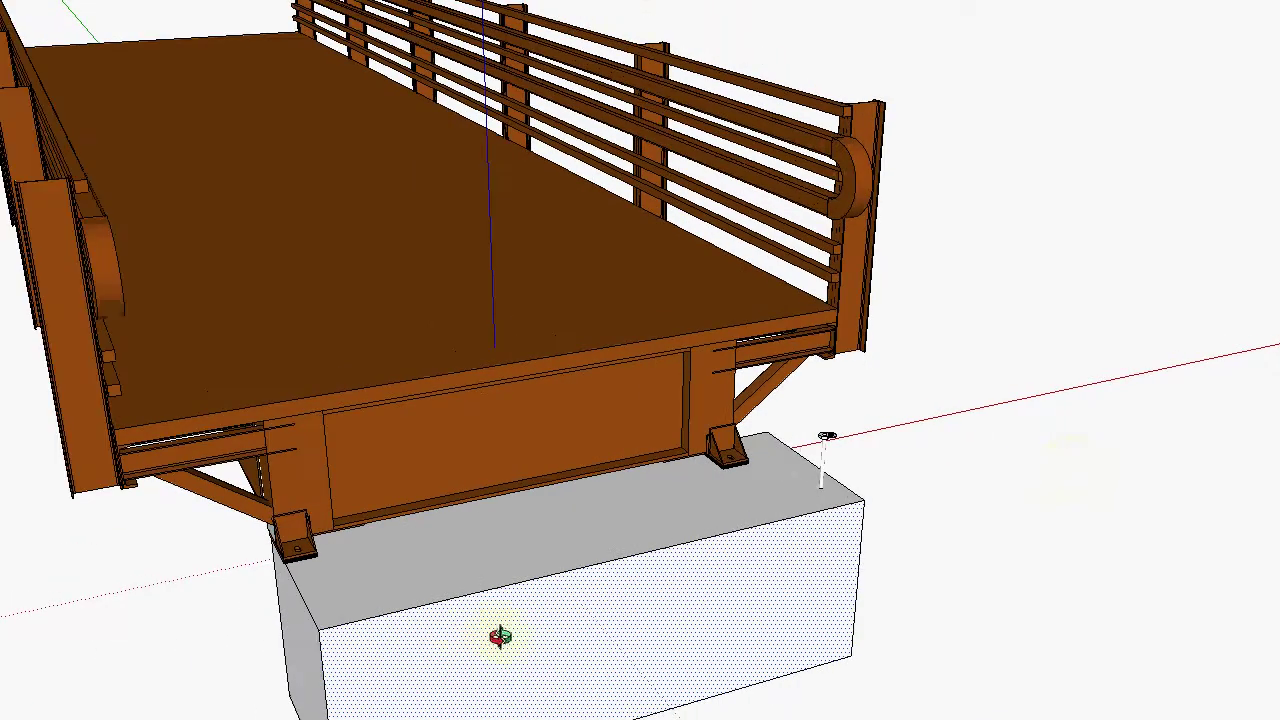
pyautogui.click(307, 643)
pyautogui.press('Escape')
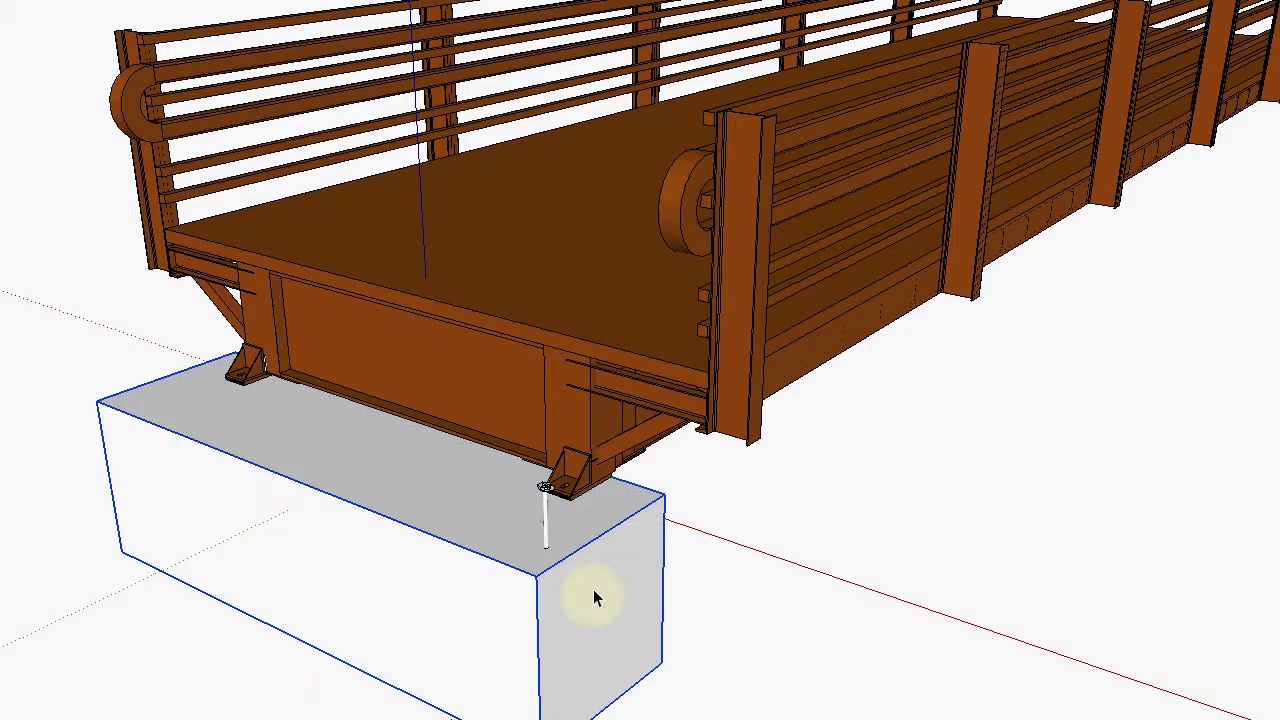
# Move the abutment block further under the bridge end so both corner adapters rest on its top, and clear the selection.
pyautogui.moveTo(649, 580); pyautogui.dragTo(377, 533)
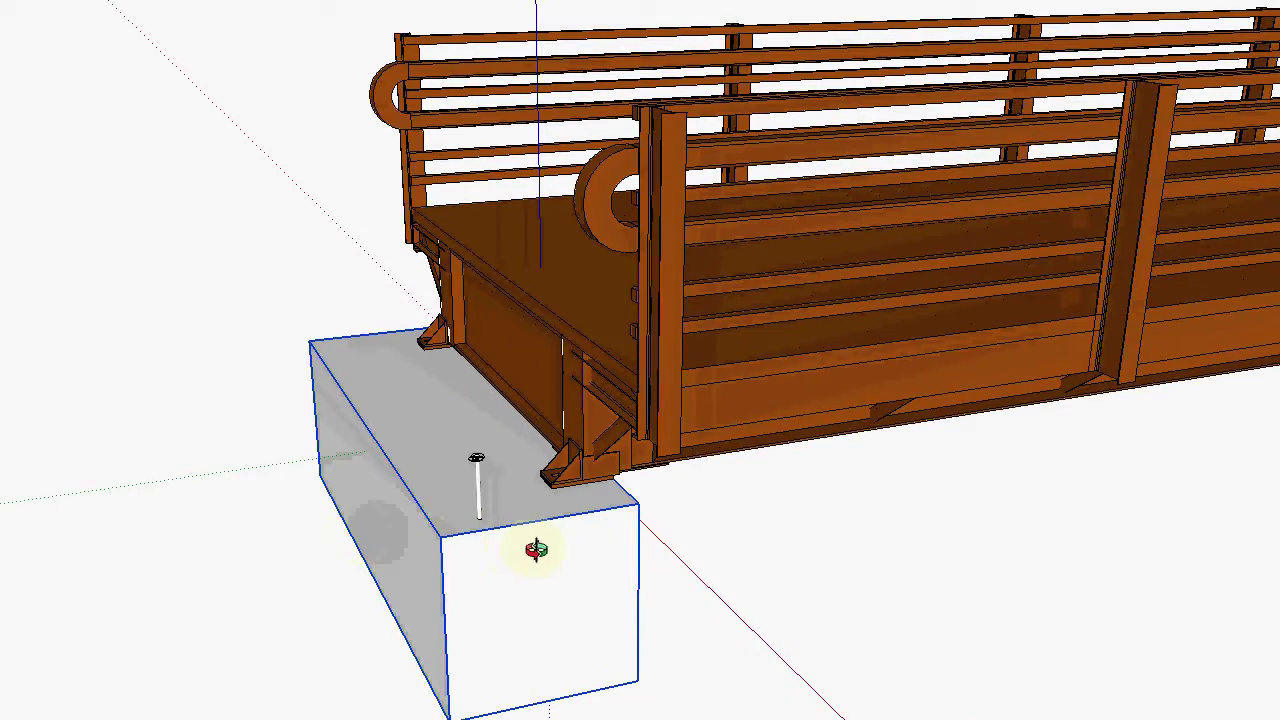
pyautogui.press('q')
pyautogui.press('m')
pyautogui.click(533, 518)
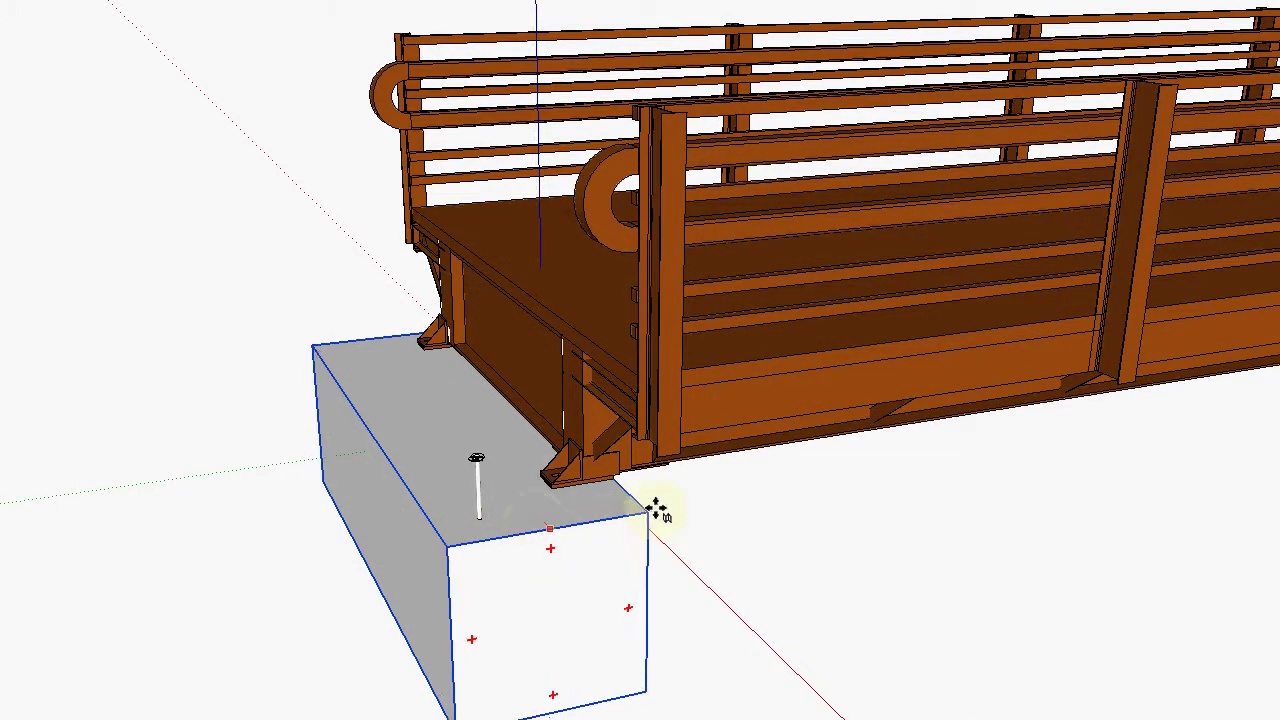
pyautogui.click(593, 478)
pyautogui.press('space')
pyautogui.click(308, 520)
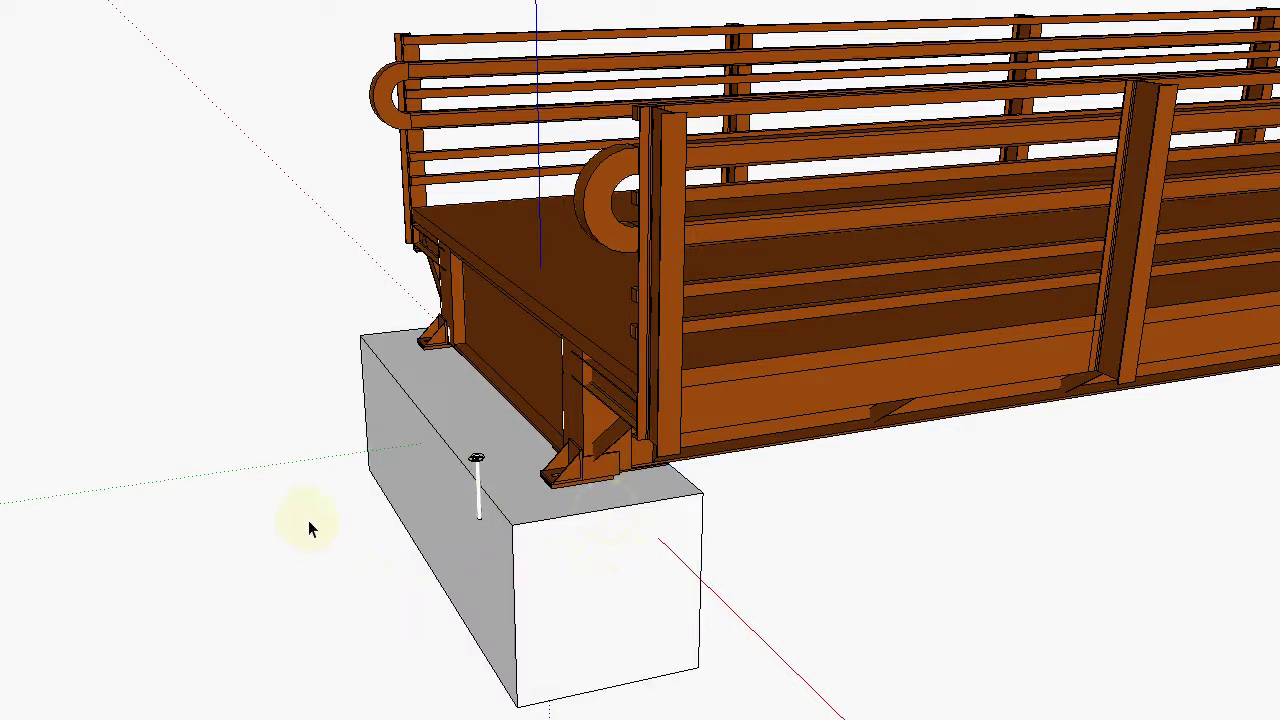
# Slide the abutment block out from under the bridge end and back beneath the corner adapters.
pyautogui.click(612, 404)
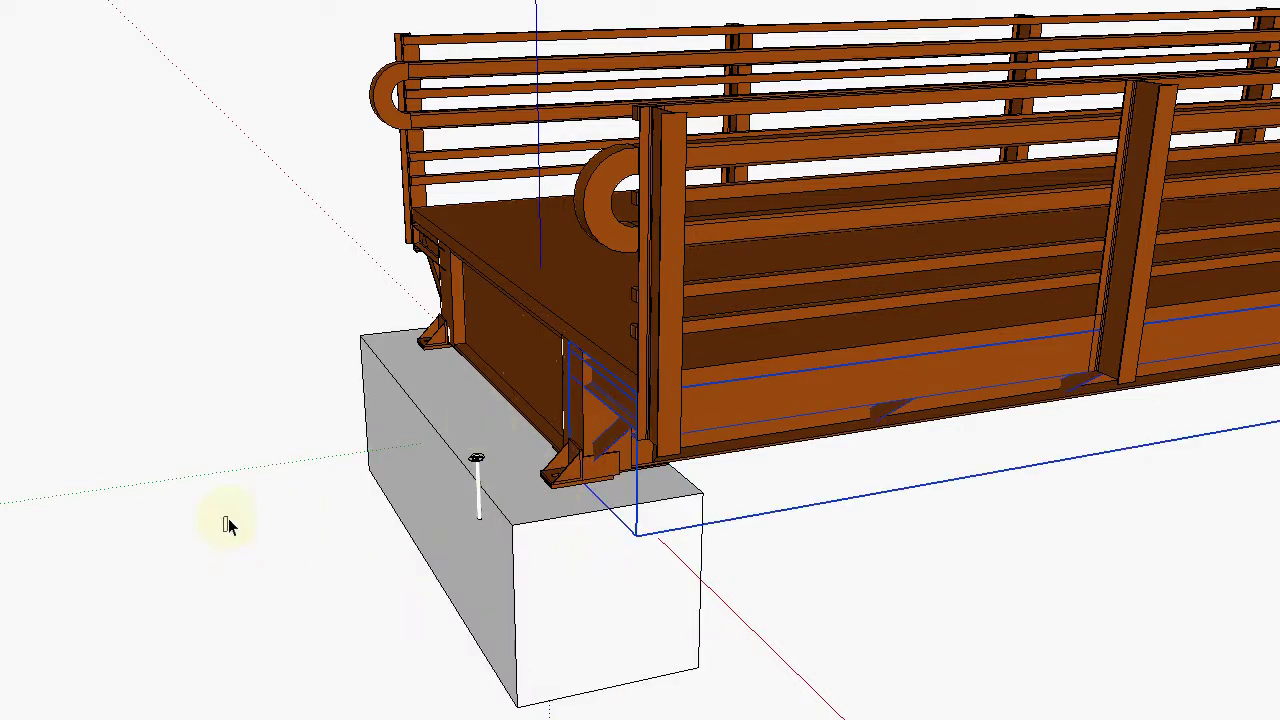
pyautogui.click(536, 580)
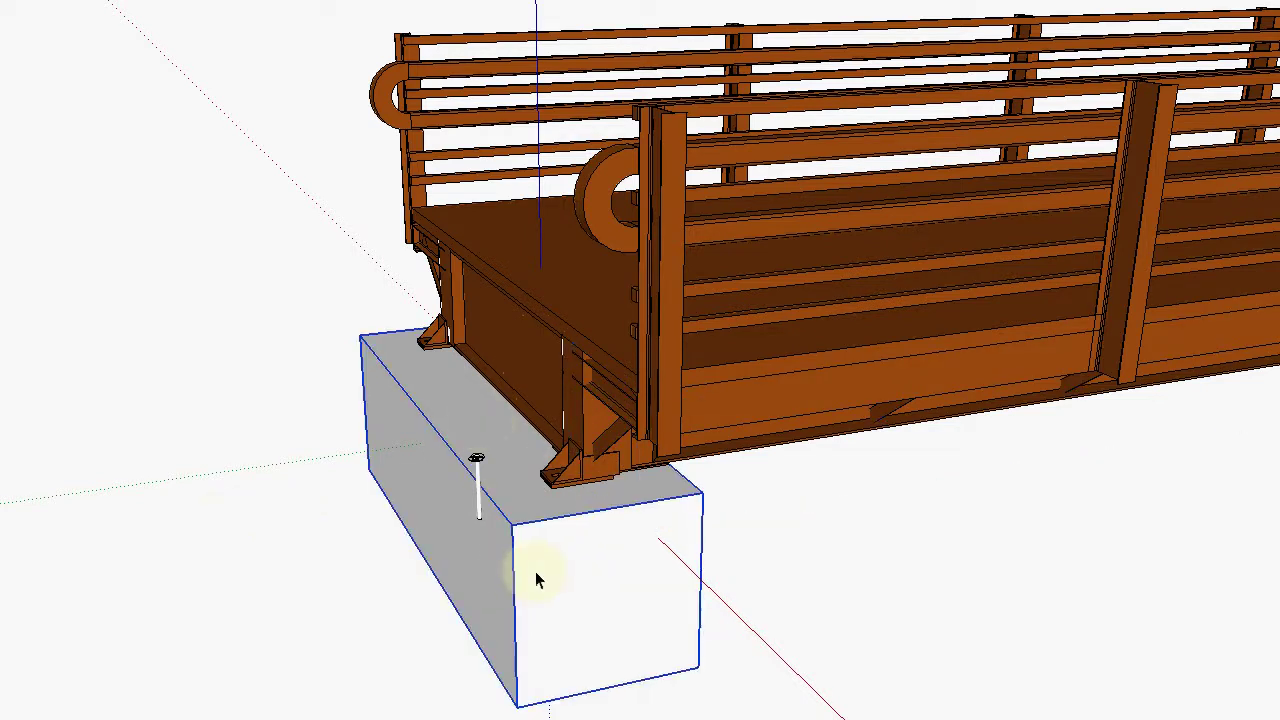
pyautogui.click(610, 513)
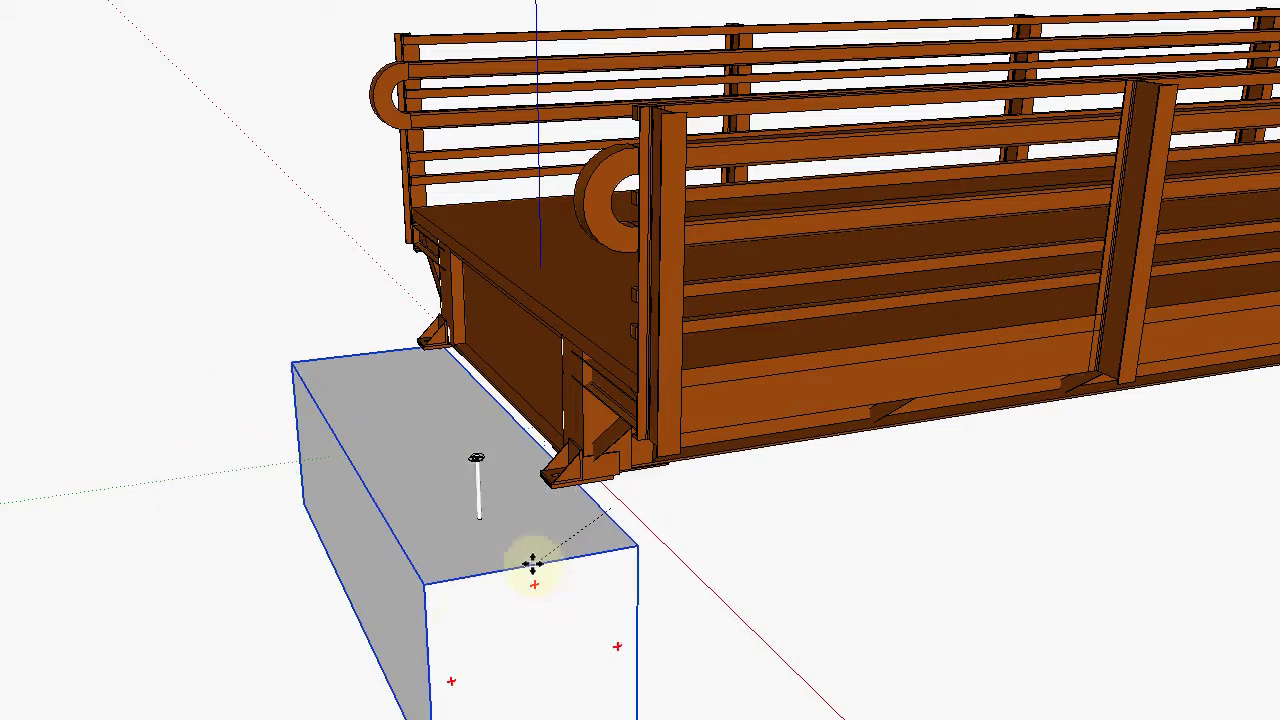
pyautogui.click(516, 532)
pyautogui.click(516, 532)
pyautogui.click(577, 506)
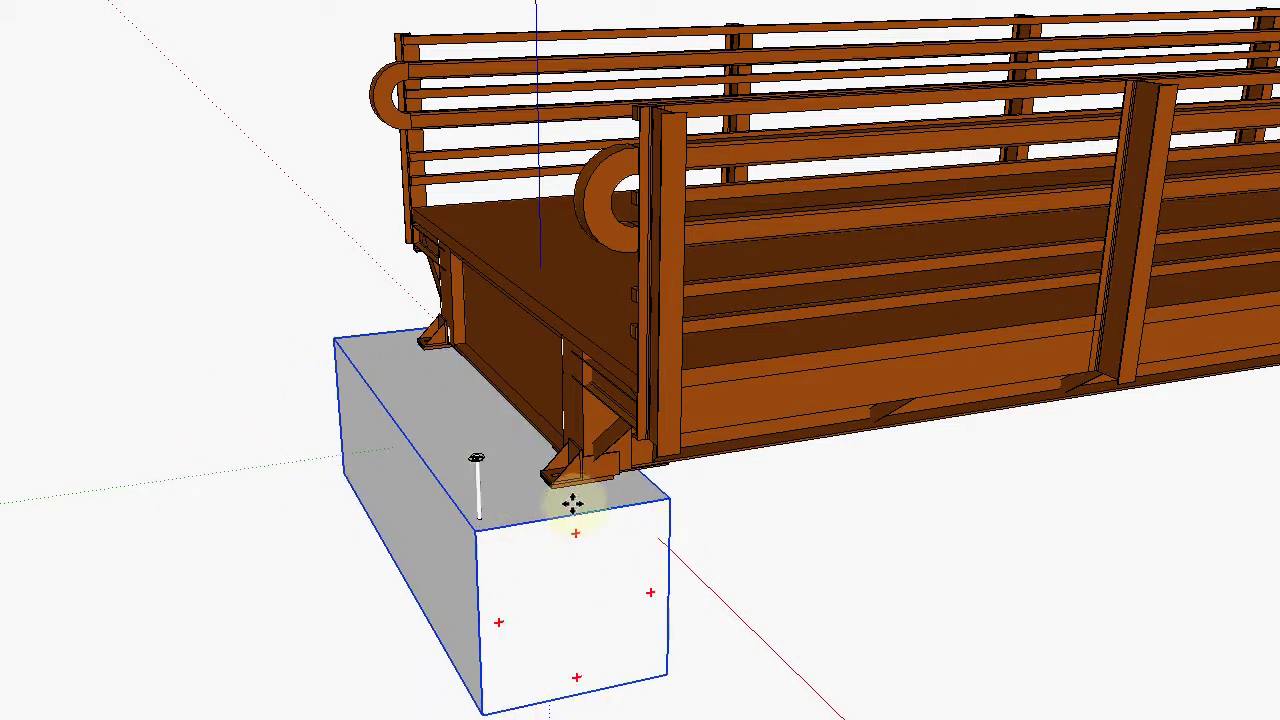
pyautogui.click(567, 505)
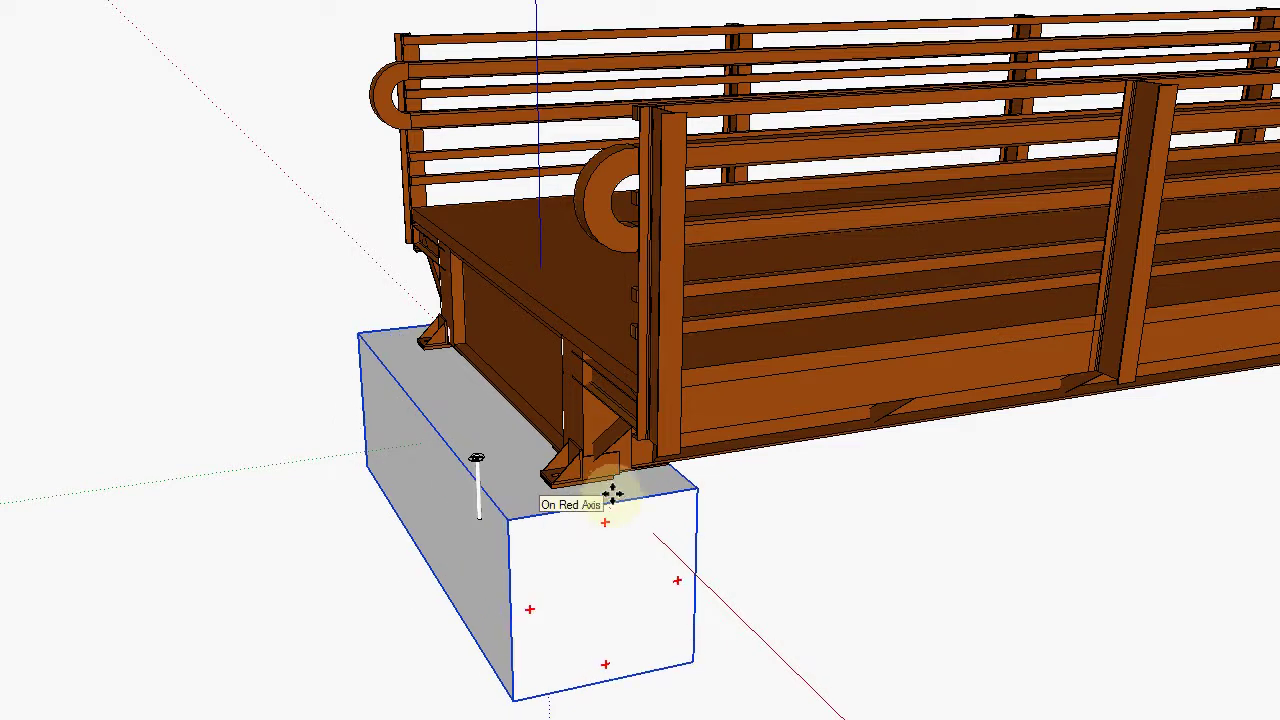
pyautogui.click(612, 493)
pyautogui.press('space')
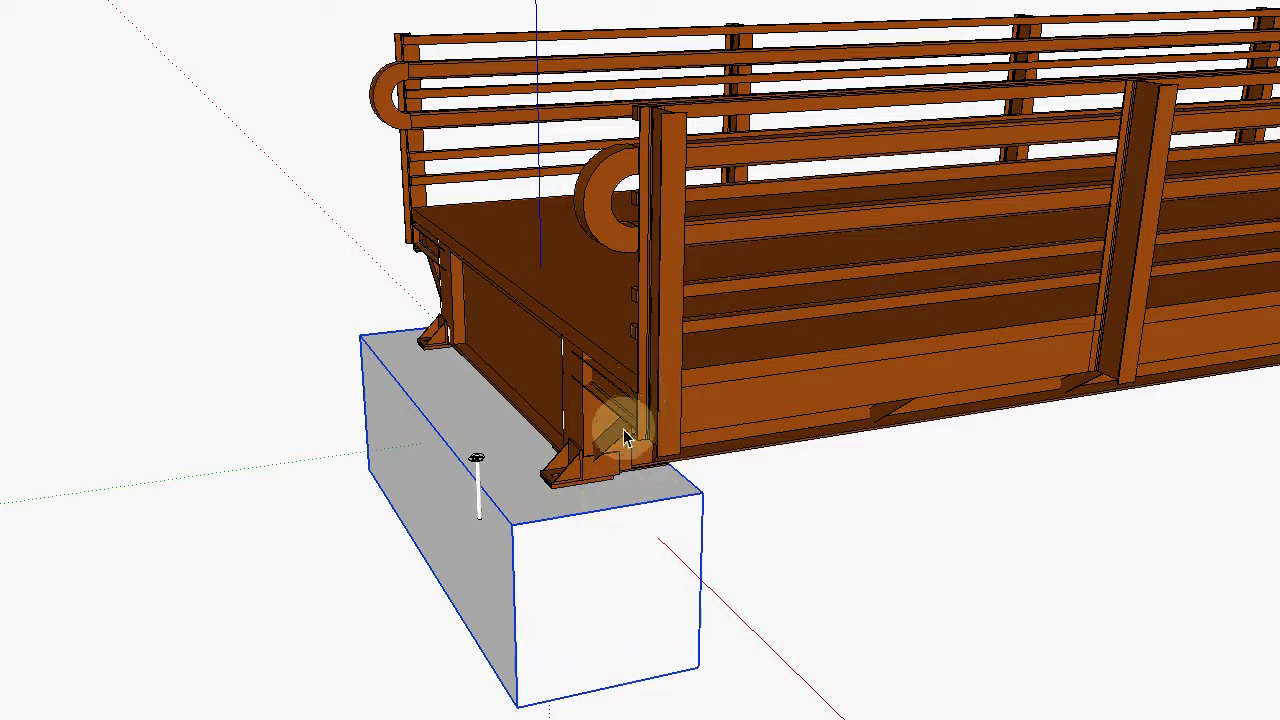
# Examine how the railed bridge's end sits on the abutment block, and the slotted base plate of the near corner adapter.
pyautogui.moveTo(625, 440); pyautogui.dragTo(621, 521)
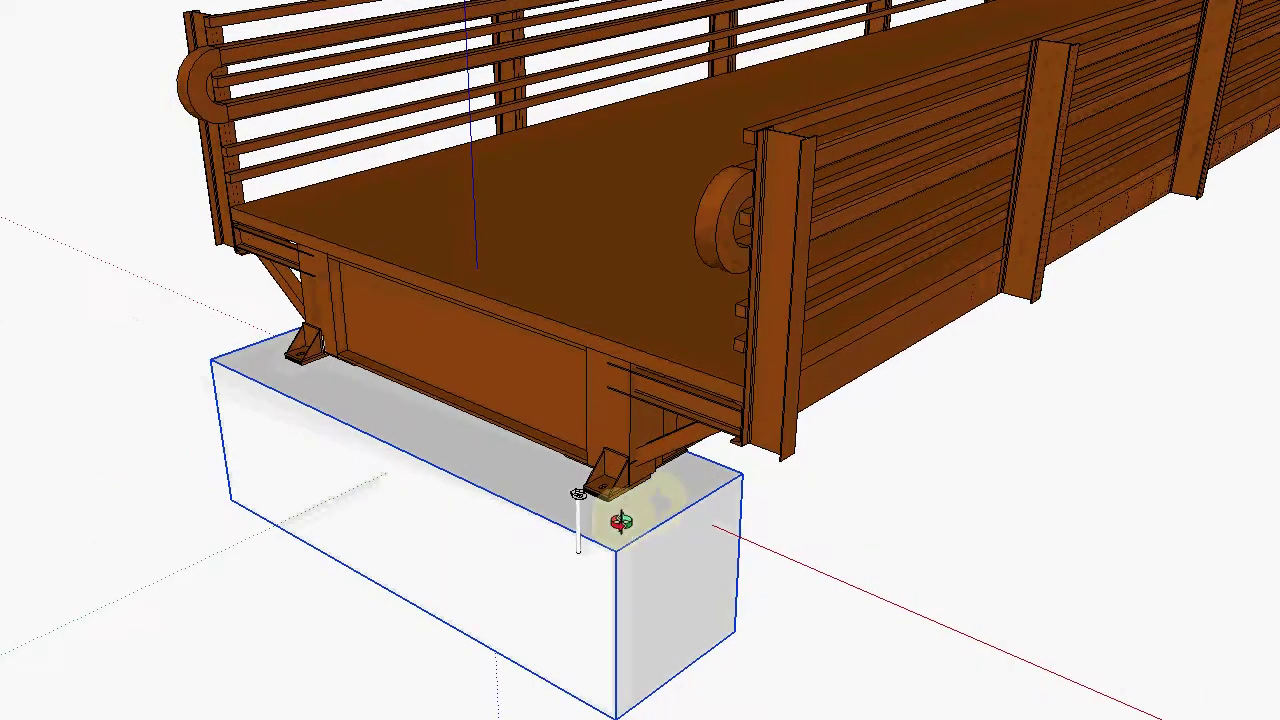
pyautogui.scroll(3, 650, 493)
pyautogui.moveTo(703, 489); pyautogui.dragTo(543, 486)
pyautogui.scroll(2, 602, 481)
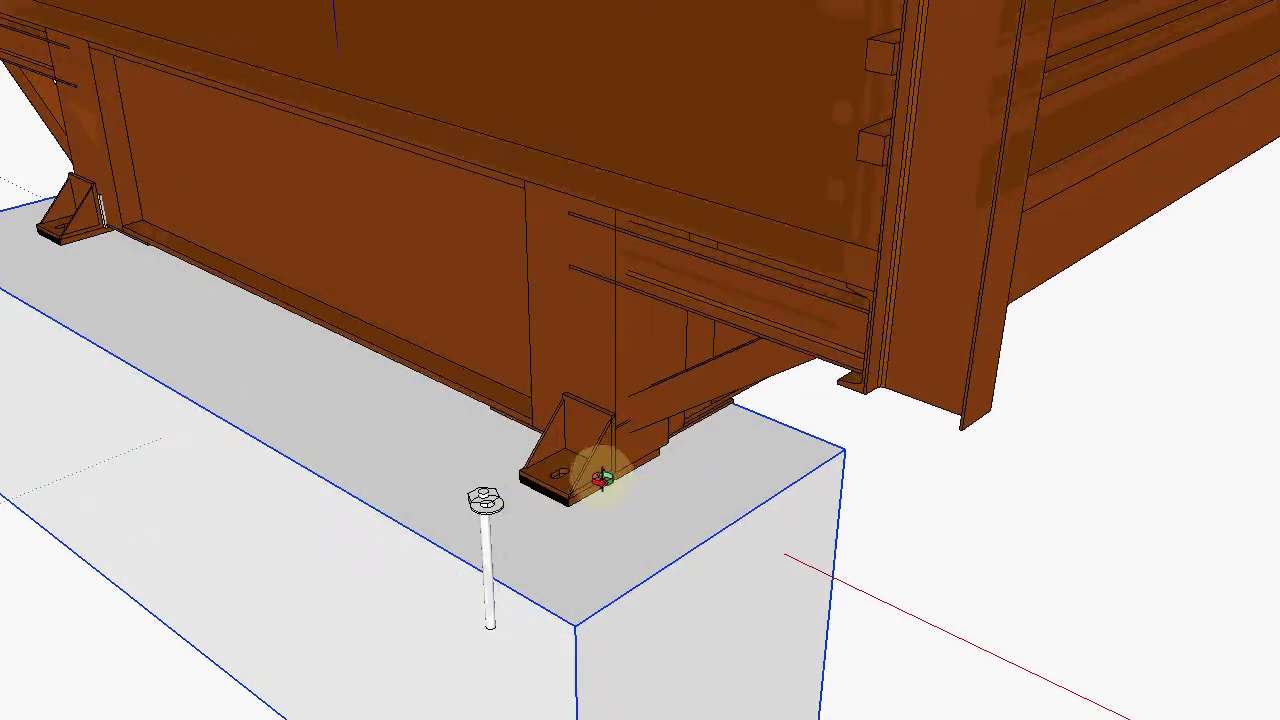
pyautogui.scroll(-4, 602, 481)
pyautogui.moveTo(614, 457); pyautogui.dragTo(743, 303)
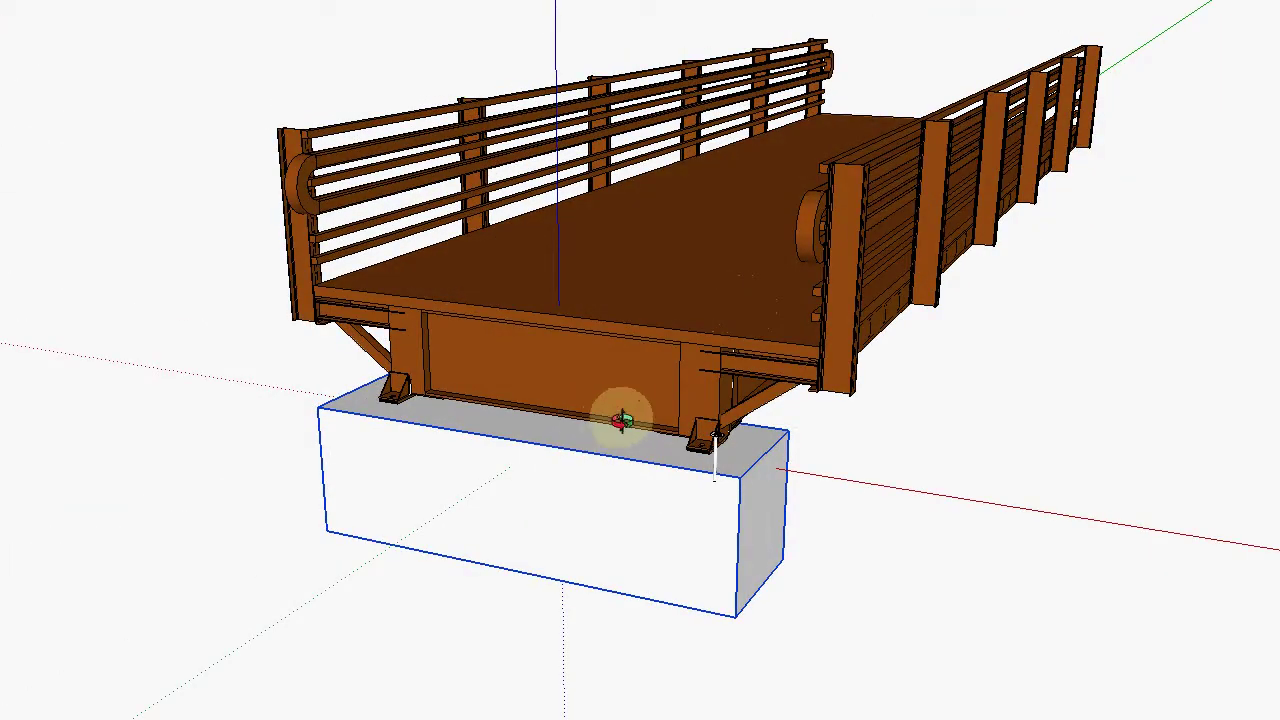
pyautogui.moveTo(500, 388); pyautogui.dragTo(357, 337)
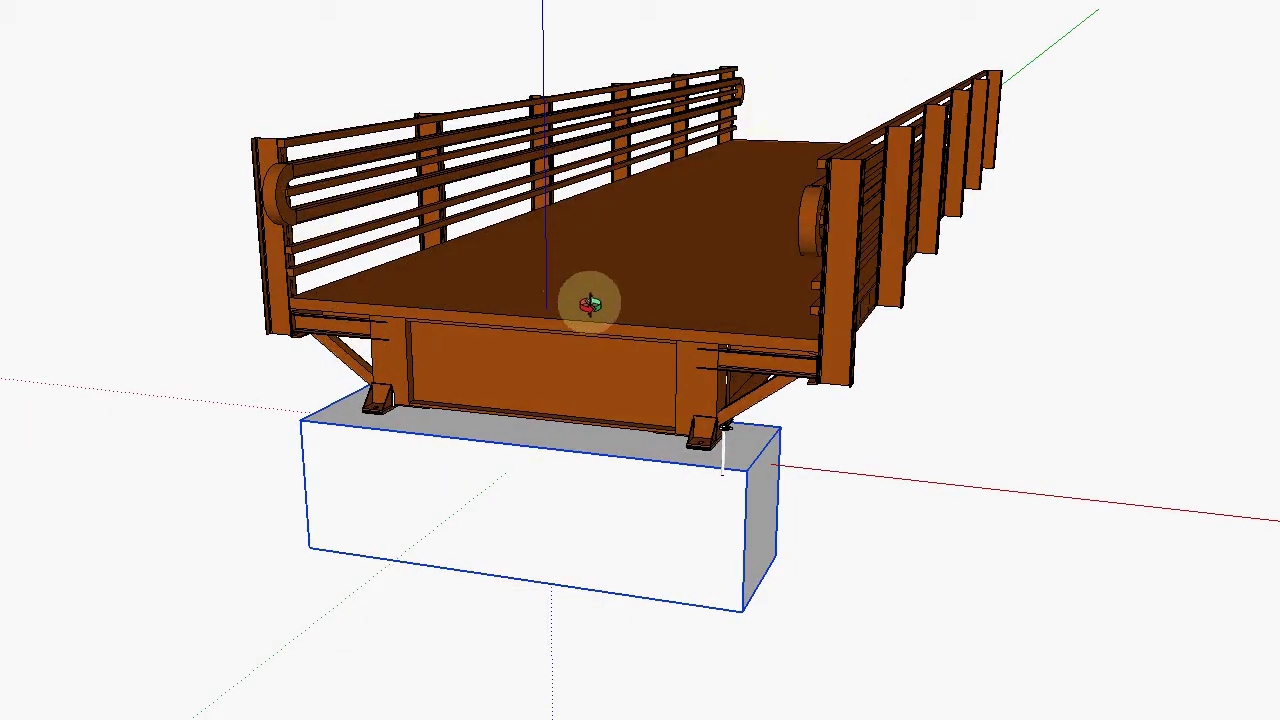
pyautogui.moveTo(591, 303); pyautogui.dragTo(428, 316)
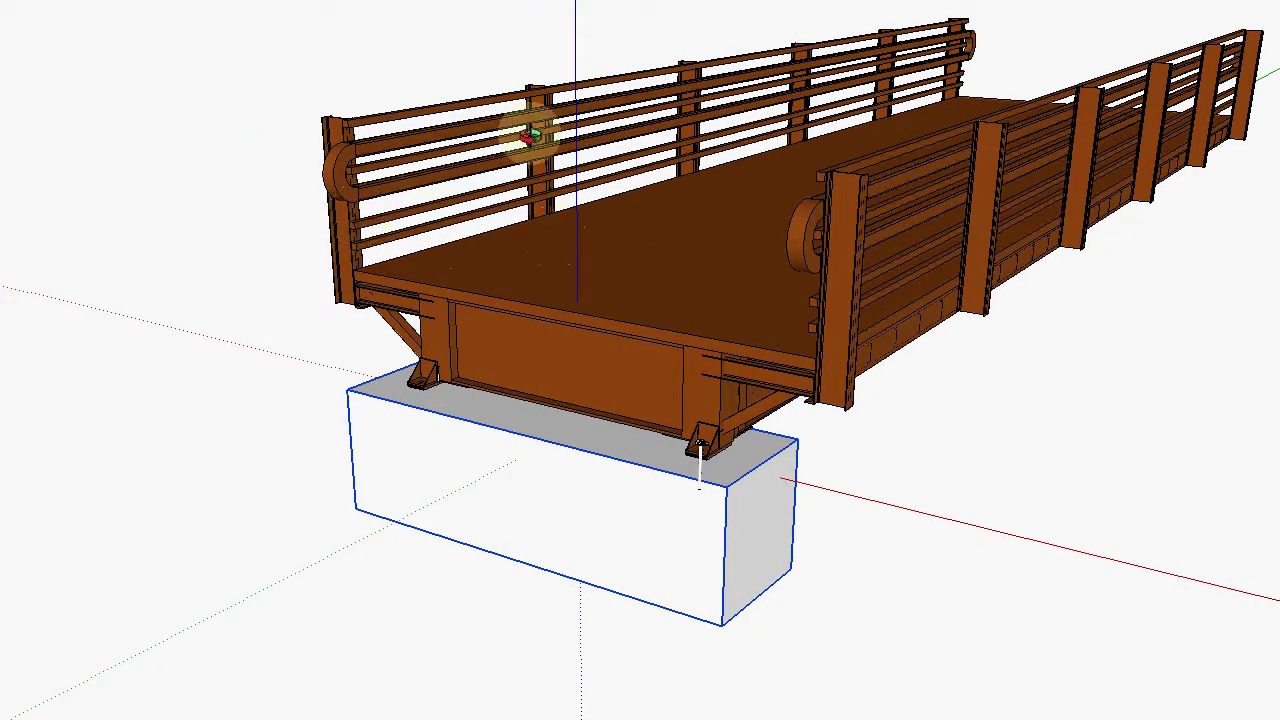
pyautogui.moveTo(475, 273); pyautogui.dragTo(449, 289)
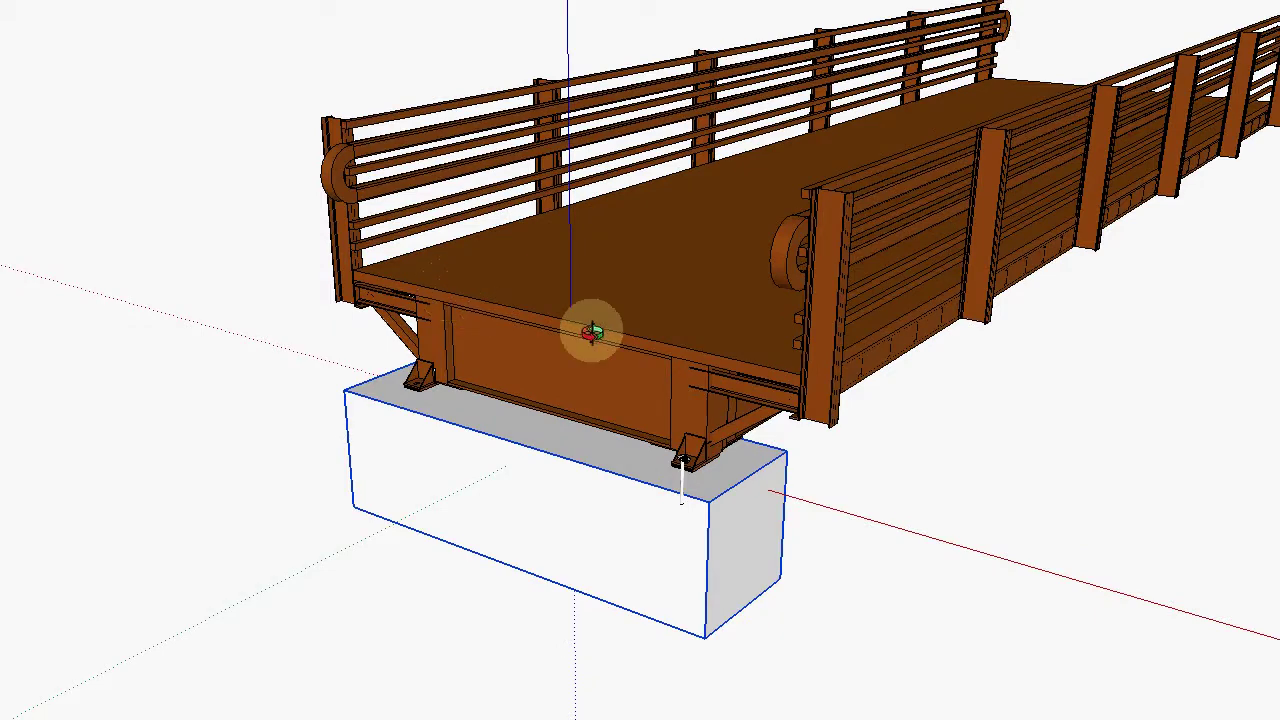
pyautogui.moveTo(838, 273); pyautogui.dragTo(662, 308)
pyautogui.scroll(5, 683, 460)
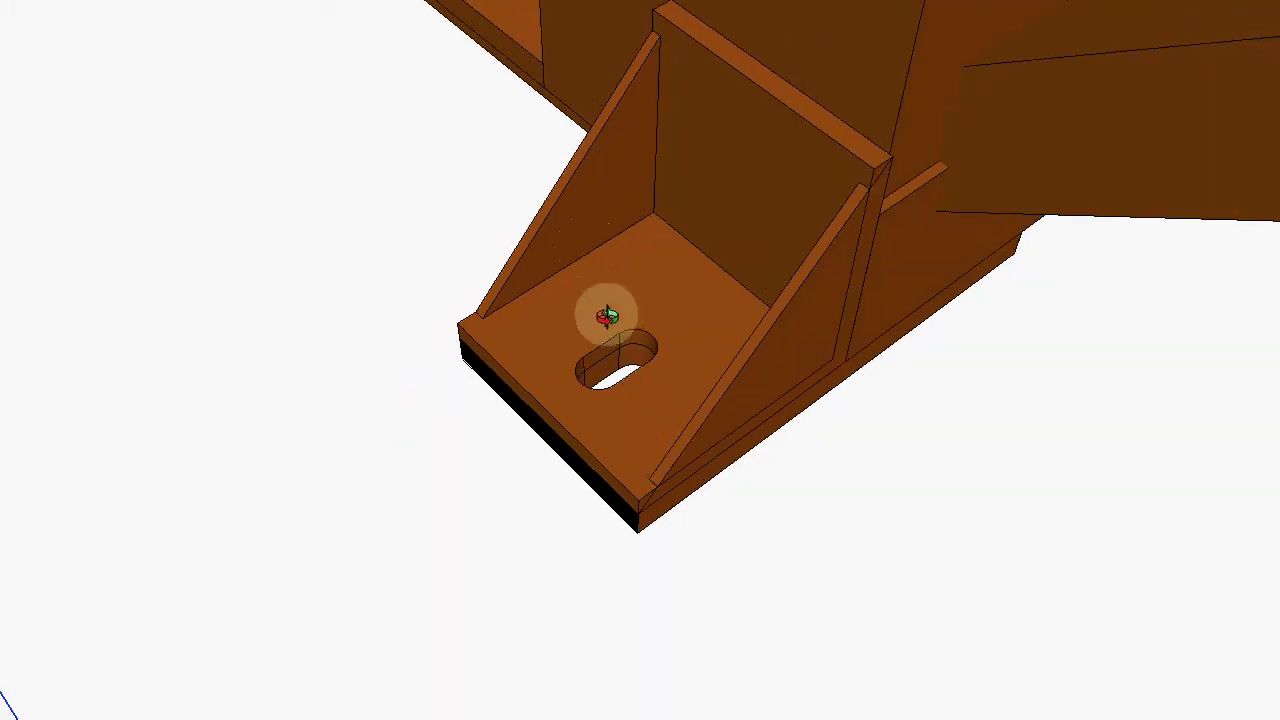
pyautogui.scroll(-3, 616, 302)
pyautogui.moveTo(621, 360); pyautogui.dragTo(567, 265)
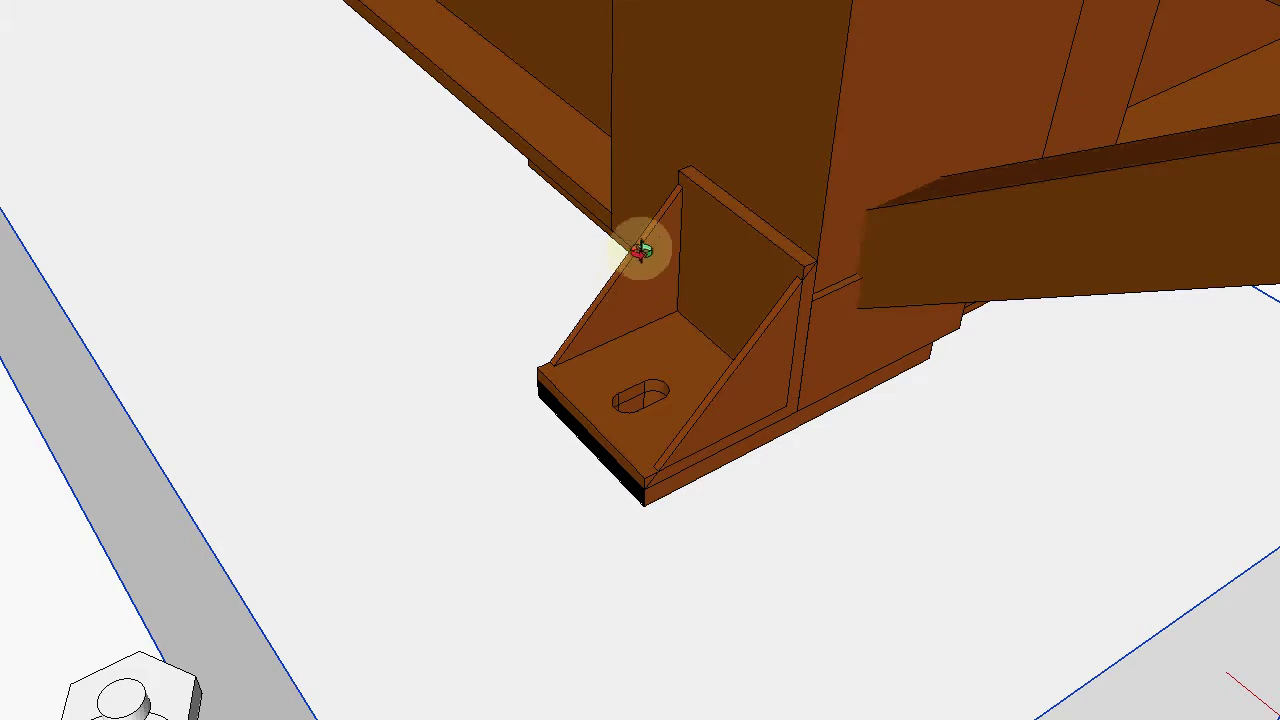
pyautogui.scroll(-3, 641, 251)
pyautogui.moveTo(654, 323); pyautogui.dragTo(642, 258)
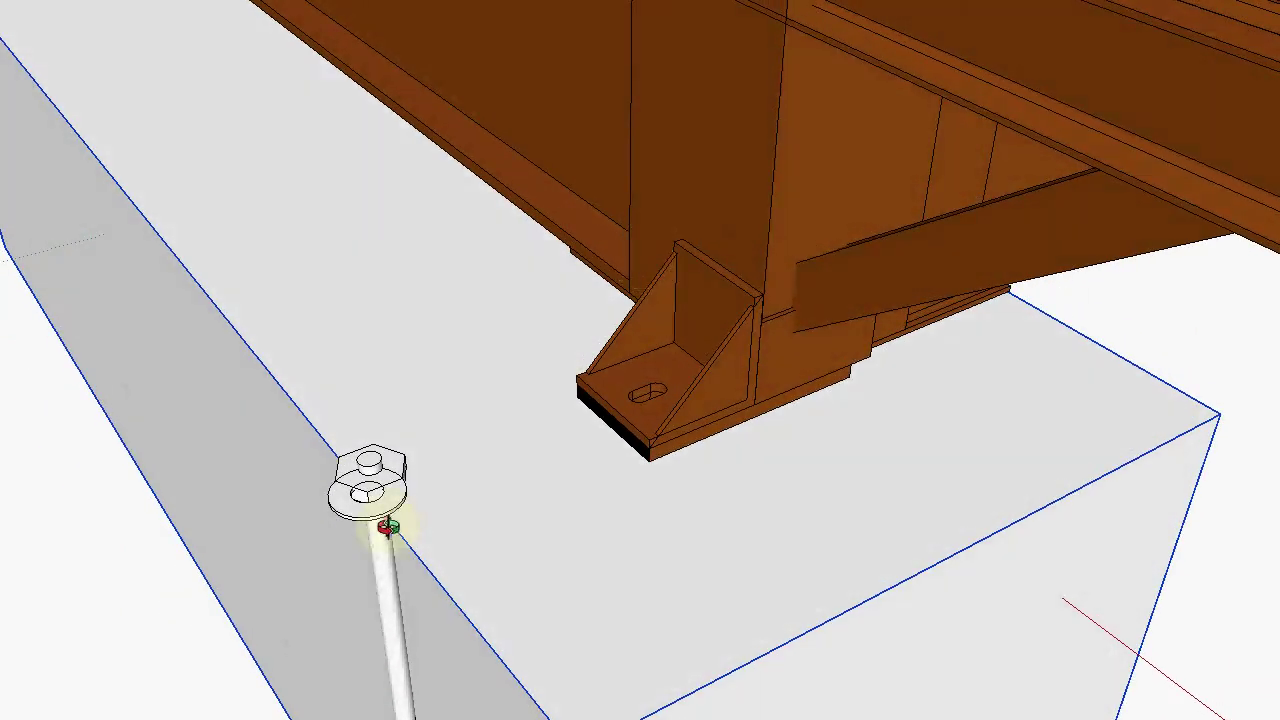
# Move the loose anchor bolt away from its washer and nut so its lower end stands in the corner adapter's slotted hole.
pyautogui.click(379, 552)
pyautogui.press('m')
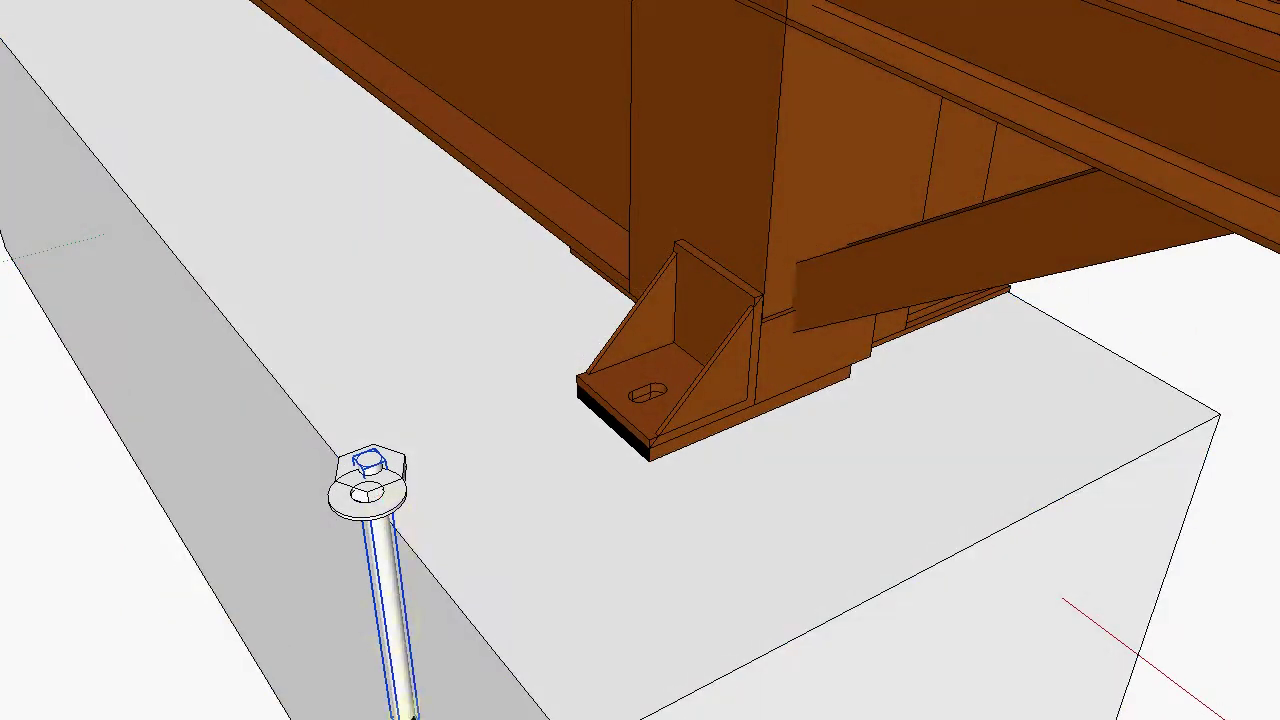
pyautogui.click(490, 617)
pyautogui.click(652, 402)
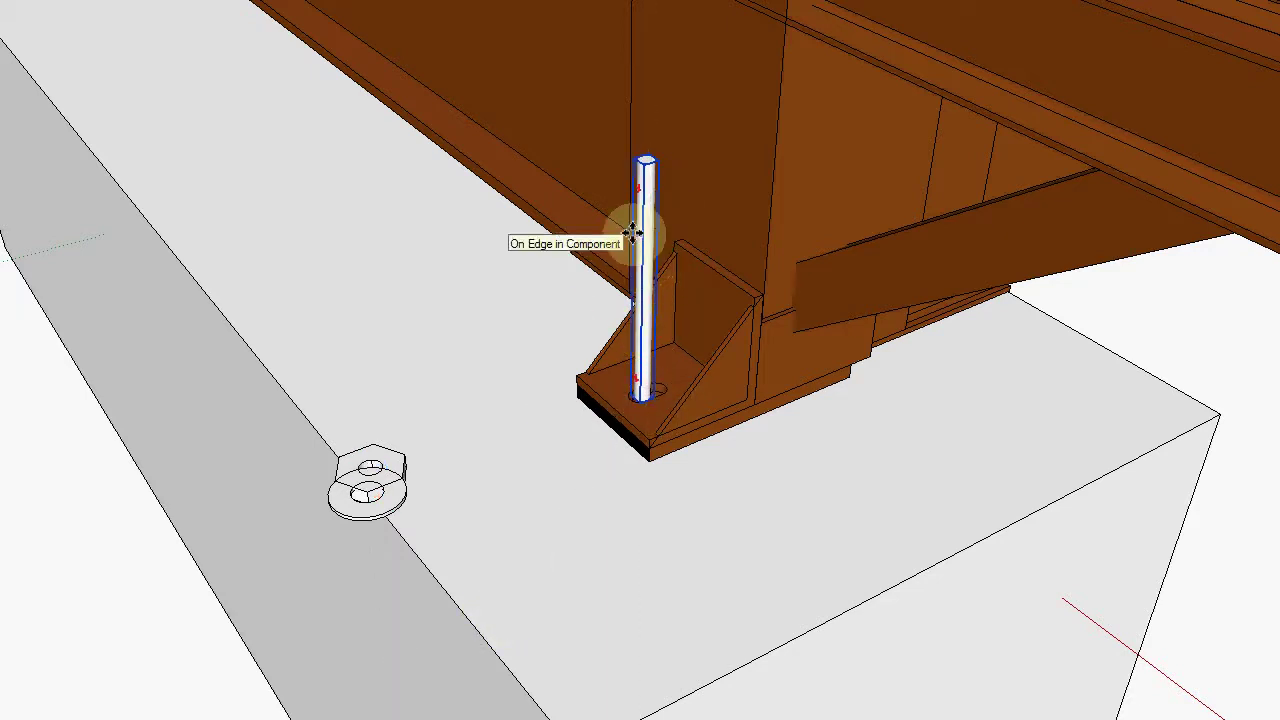
# Lower the anchor bolt vertically into the block until only its short upper end protrudes above the adapter's base plate.
pyautogui.click(652, 165)
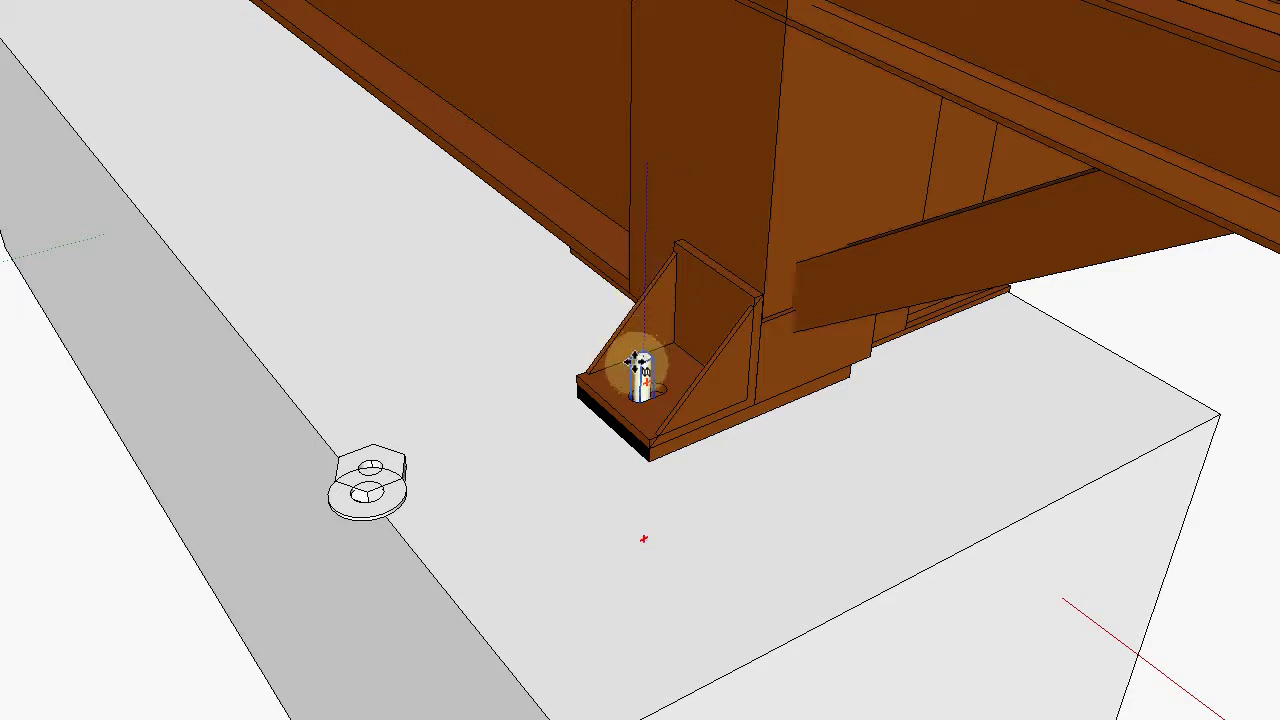
pyautogui.click(635, 362)
pyautogui.press('space')
pyautogui.click(590, 495)
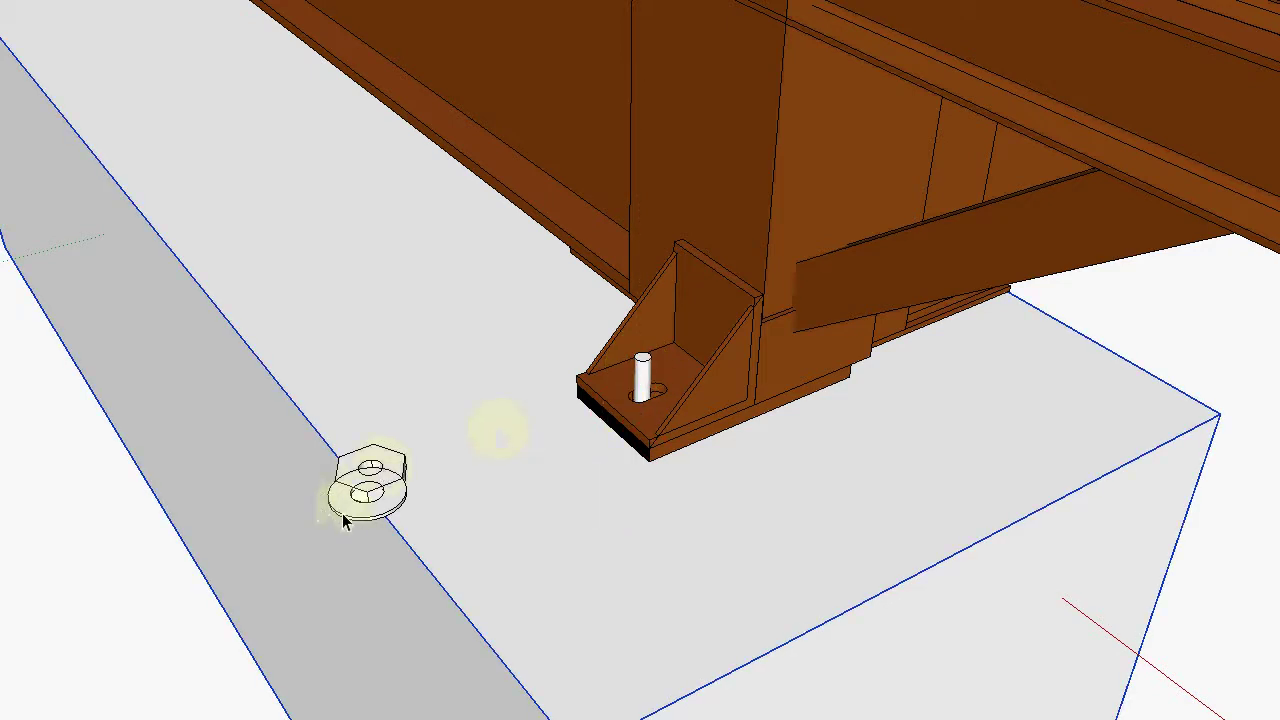
# Move the washer over the anchor bolt onto the adapter's base plate, and bring the hex nut above it.
pyautogui.click(357, 516)
pyautogui.scroll(-1, 256, 510)
pyautogui.scroll(4, 566, 443)
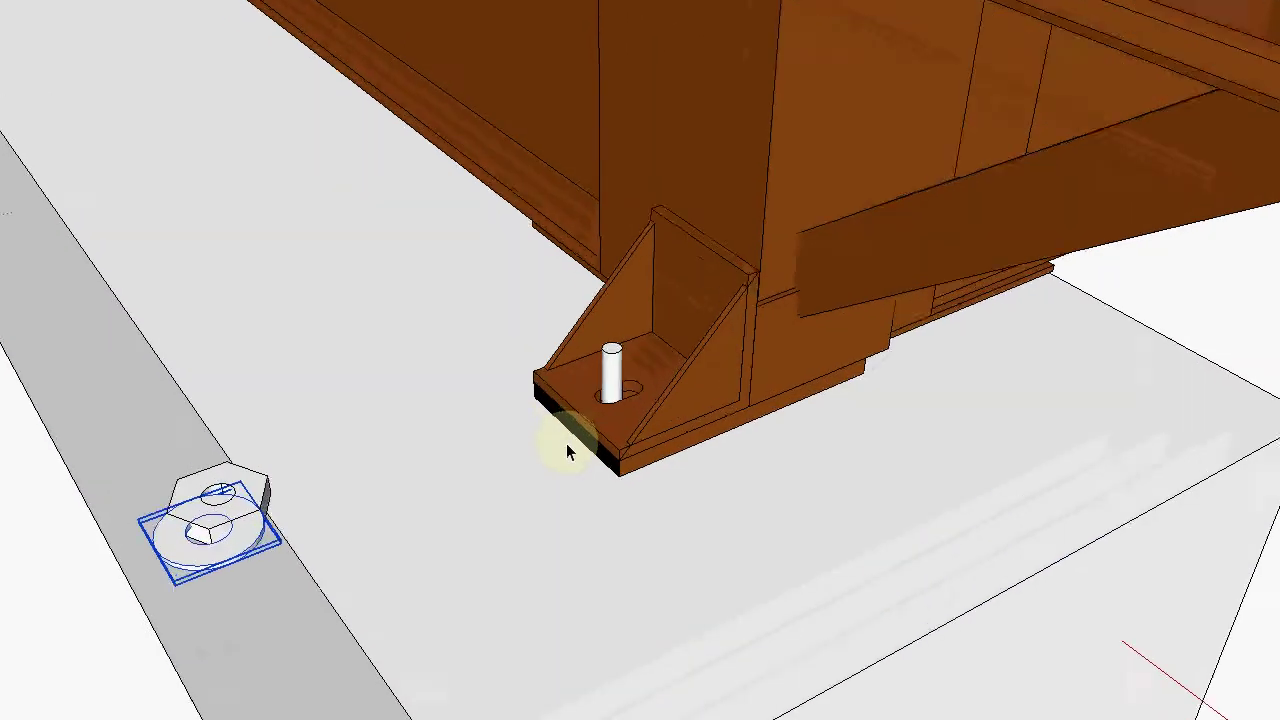
pyautogui.scroll(-1, 562, 444)
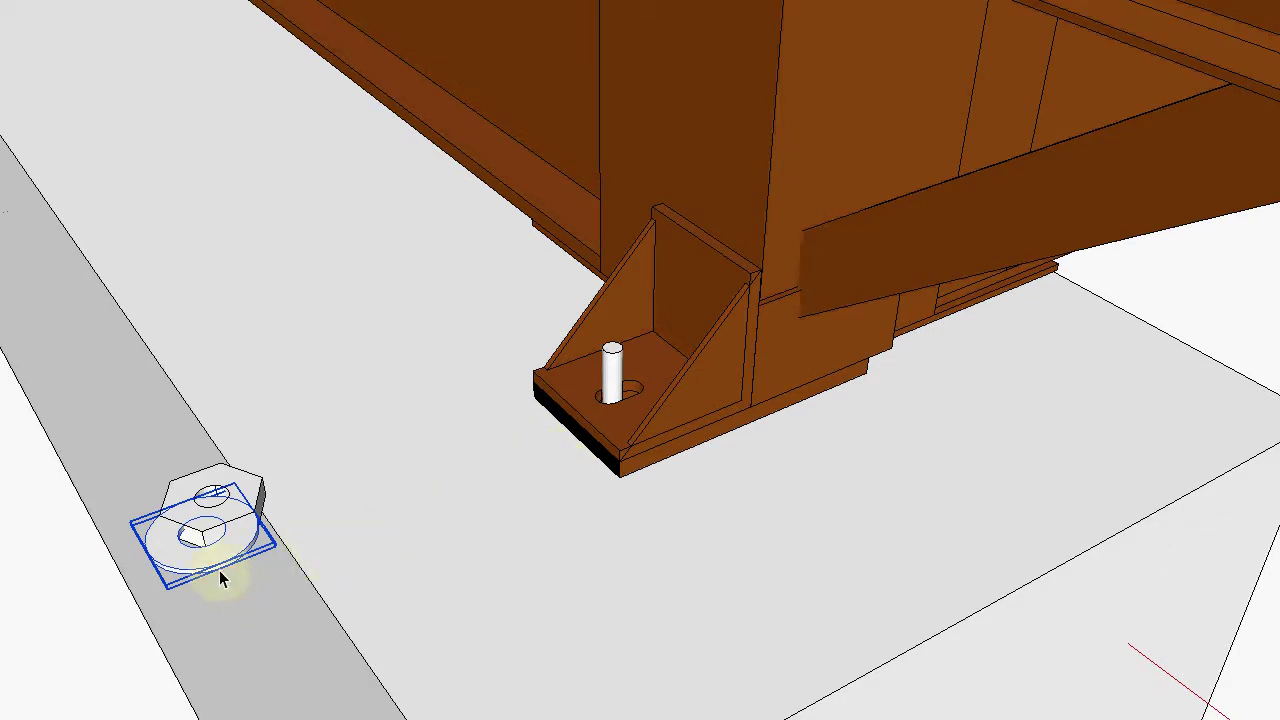
pyautogui.moveTo(222, 568); pyautogui.dragTo(636, 368)
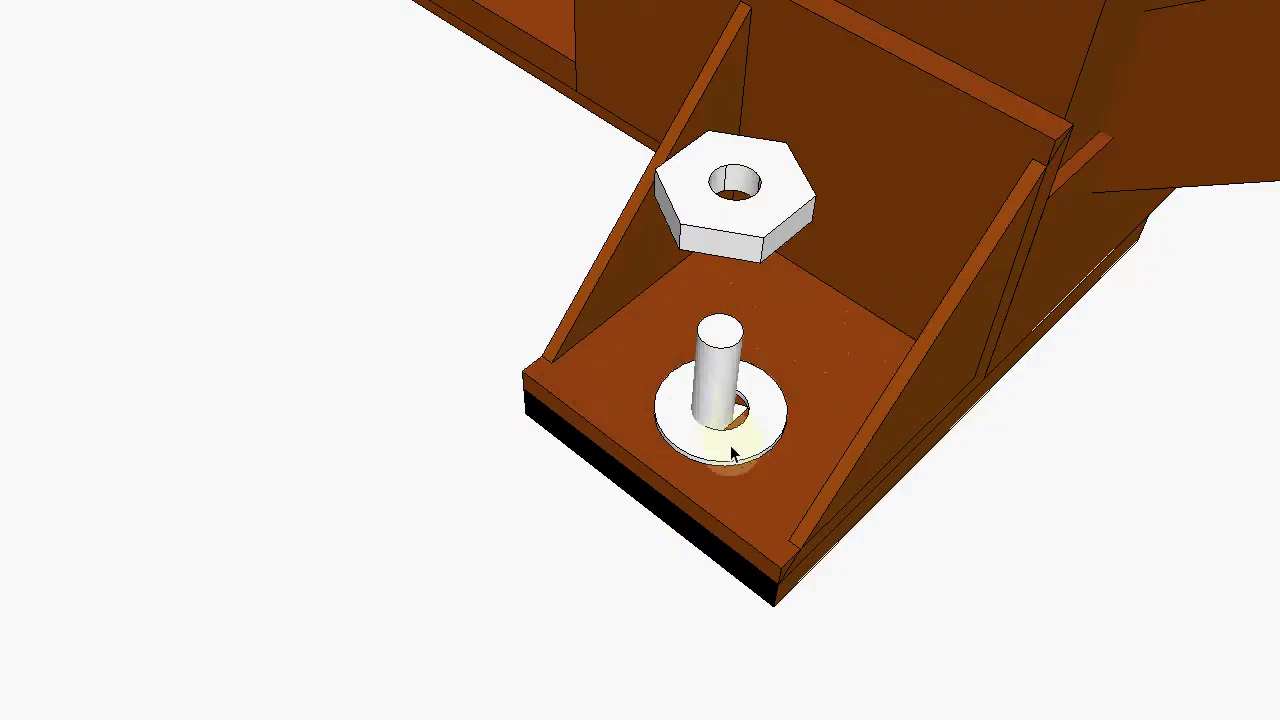
# Centre the washer around the anchor bolt and lower the hex nut over the bolt onto the washer.
pyautogui.press('m')
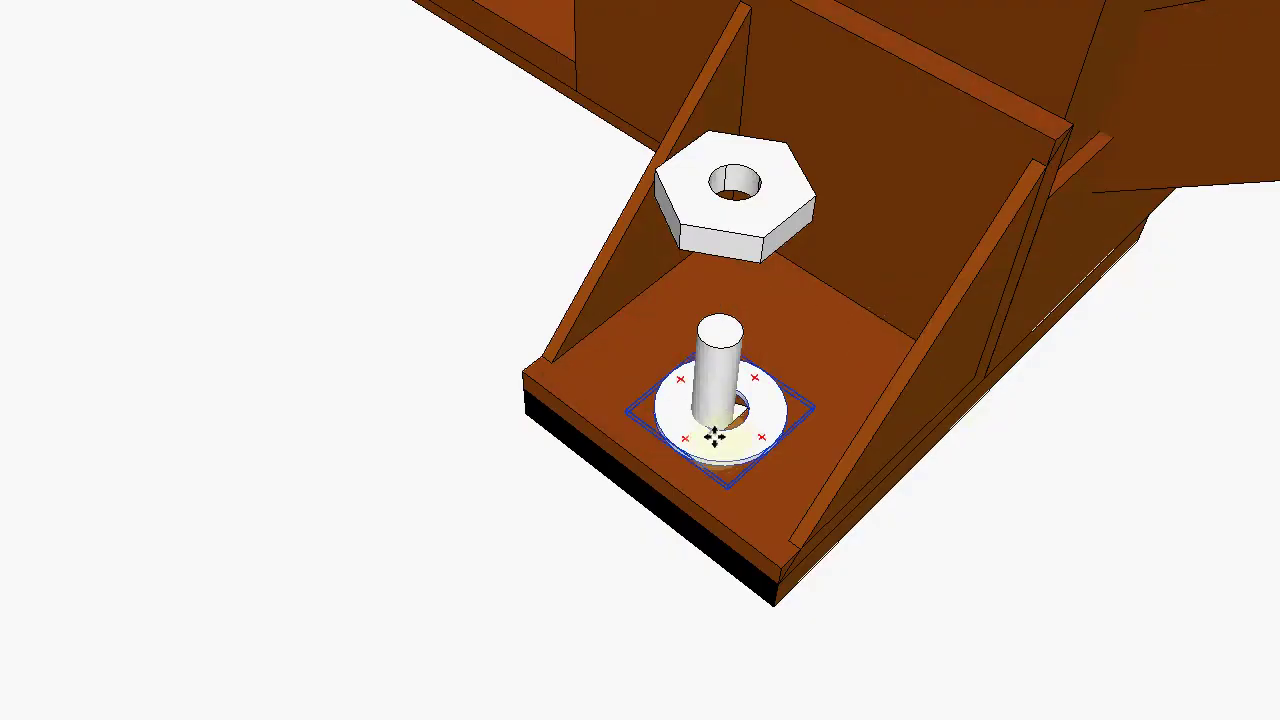
pyautogui.moveTo(714, 437)
pyautogui.mouseDown()
pyautogui.moveTo(692, 447)
pyautogui.moveTo(700, 431)
pyautogui.mouseUp()
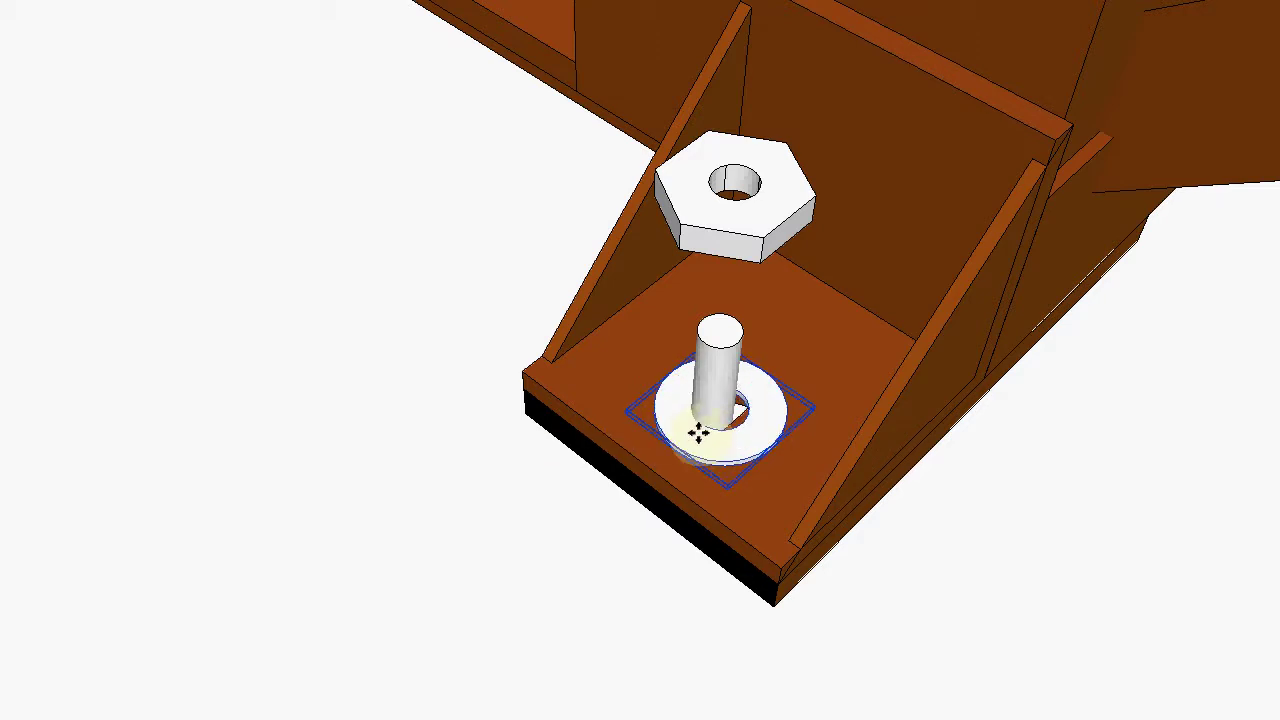
pyautogui.click(710, 224)
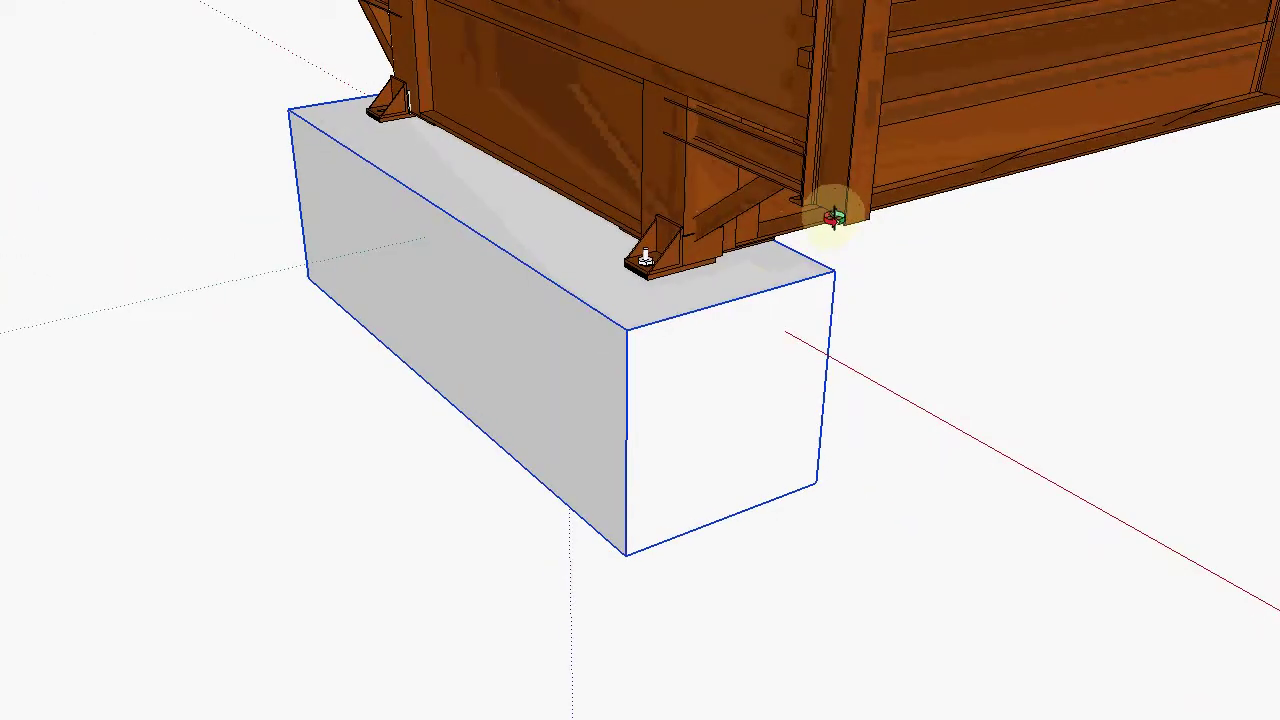
# Examine how the railed bridge's end rests on the abutment block with the anchored corner adapter, from above, the side and the front.
pyautogui.moveTo(525, 258); pyautogui.dragTo(780, 238)
pyautogui.scroll(4, 298, 347)
pyautogui.moveTo(300, 352); pyautogui.dragTo(420, 380)
pyautogui.scroll(-2, 537, 367)
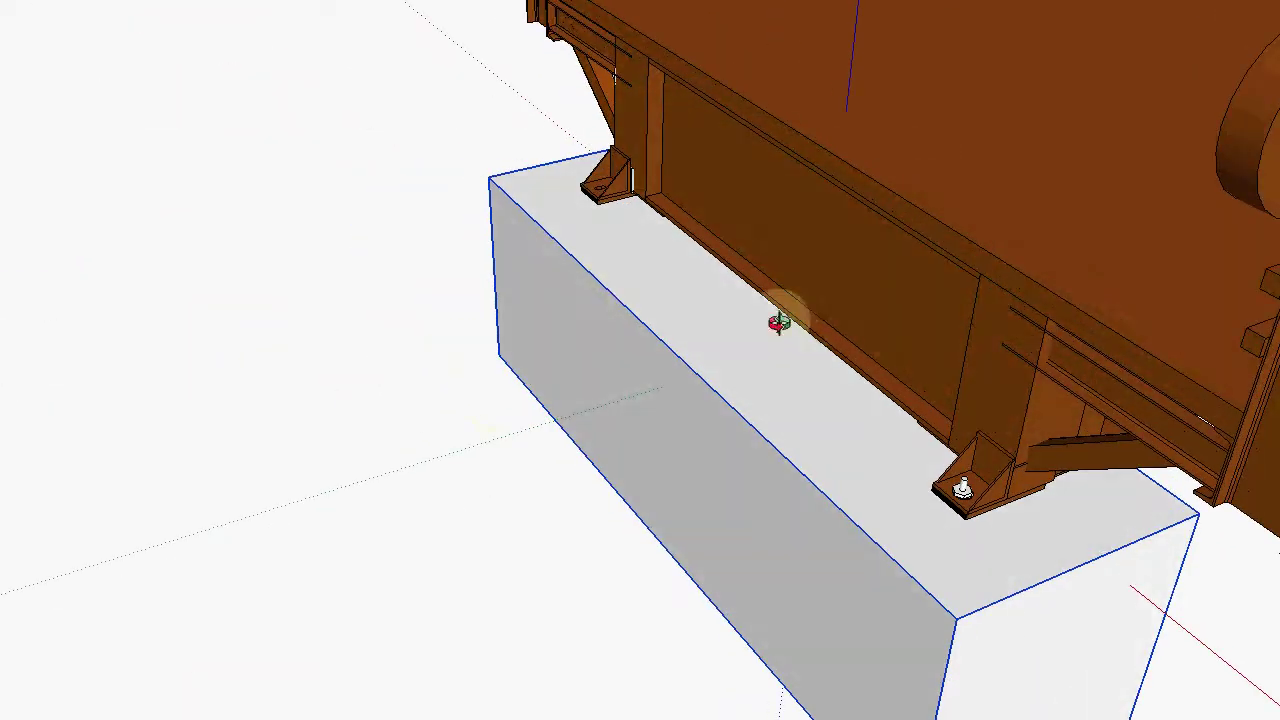
pyautogui.moveTo(863, 377); pyautogui.dragTo(928, 507)
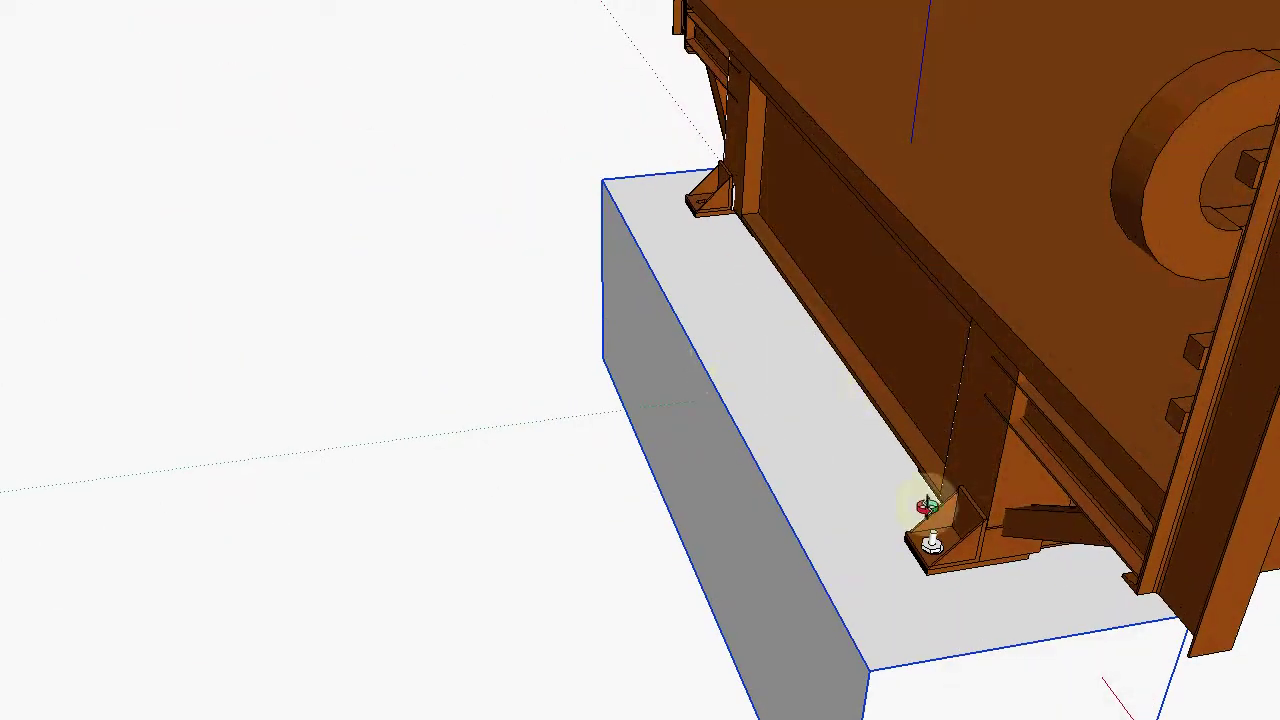
pyautogui.moveTo(642, 72); pyautogui.dragTo(863, 331)
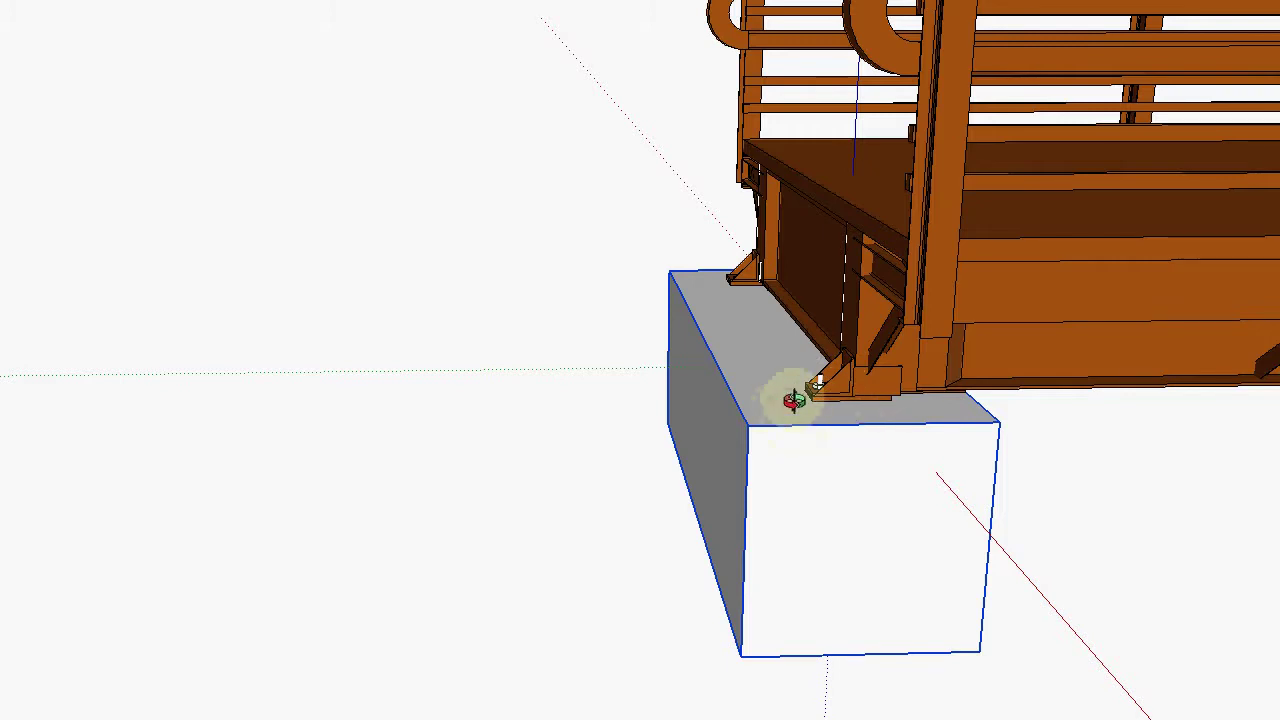
pyautogui.moveTo(771, 411); pyautogui.dragTo(971, 429)
pyautogui.moveTo(863, 434); pyautogui.dragTo(860, 337)
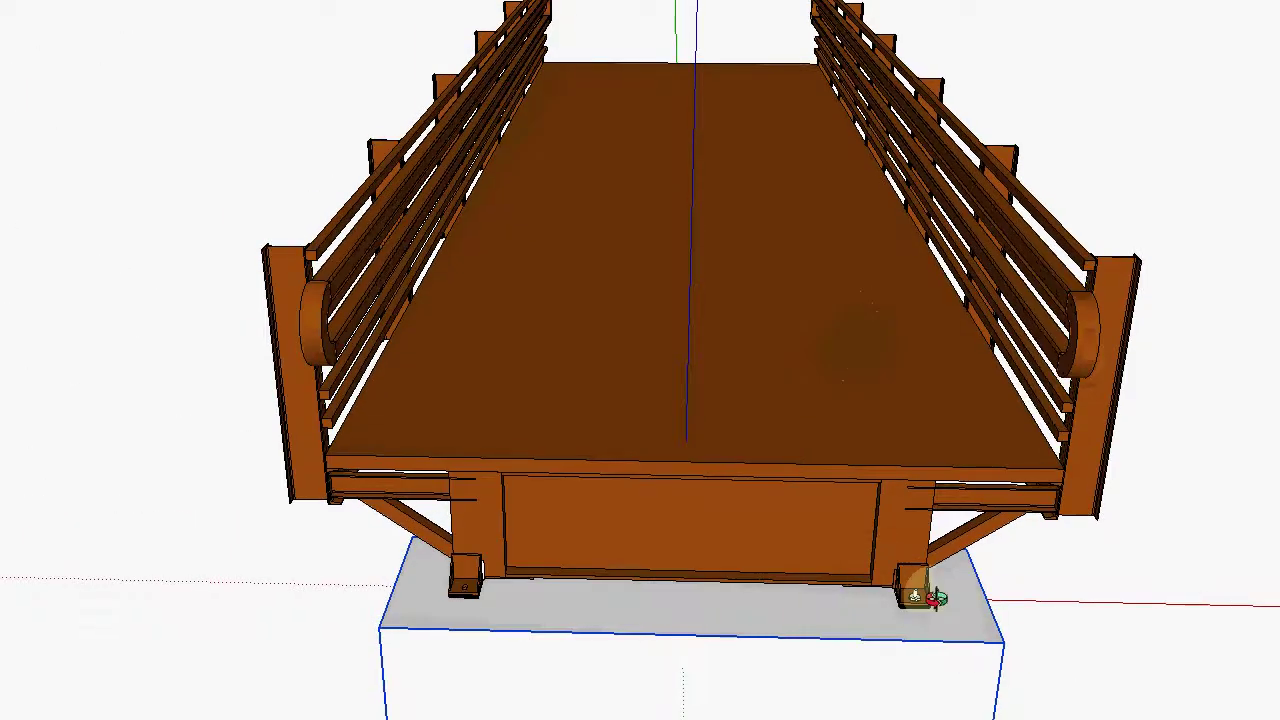
# Inspect the unbolted corner adapter's slotted base plate up close and compare it with the anchored adapter across the bridge end.
pyautogui.scroll(3, 922, 592)
pyautogui.moveTo(936, 581); pyautogui.dragTo(726, 634)
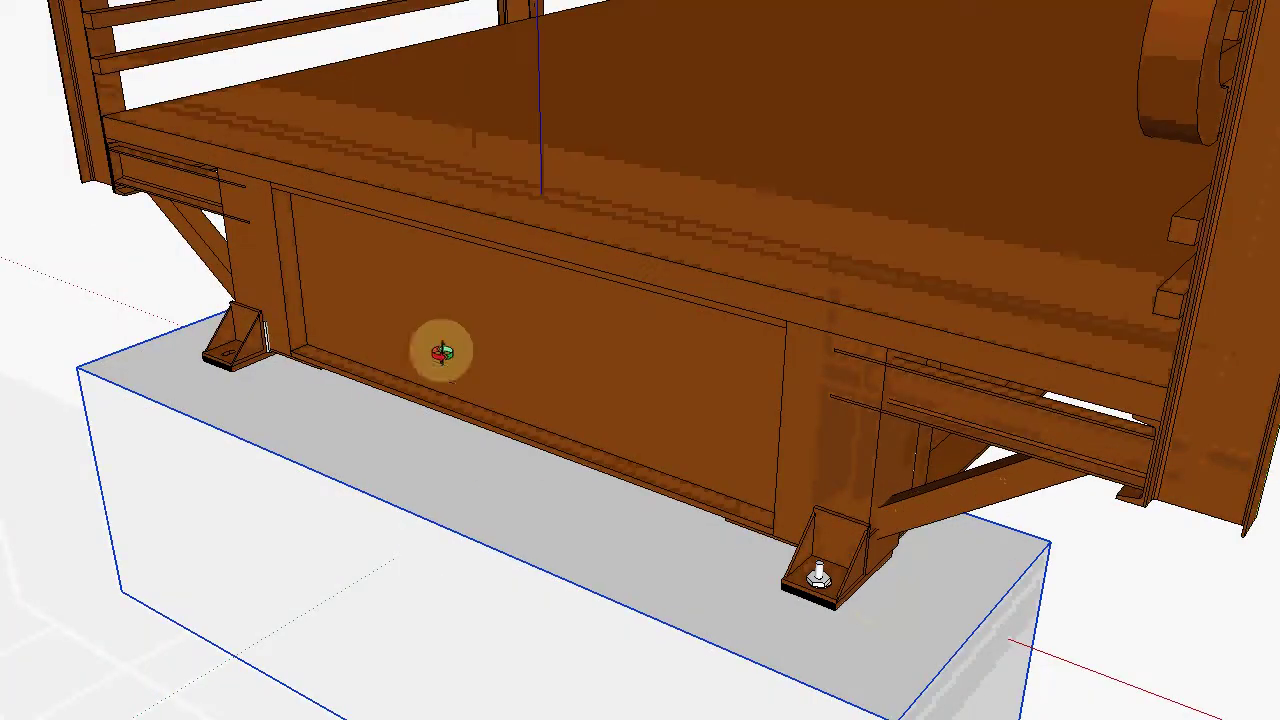
pyautogui.moveTo(443, 349); pyautogui.dragTo(551, 443)
pyautogui.scroll(4, 82, 403)
pyautogui.scroll(5, 82, 403)
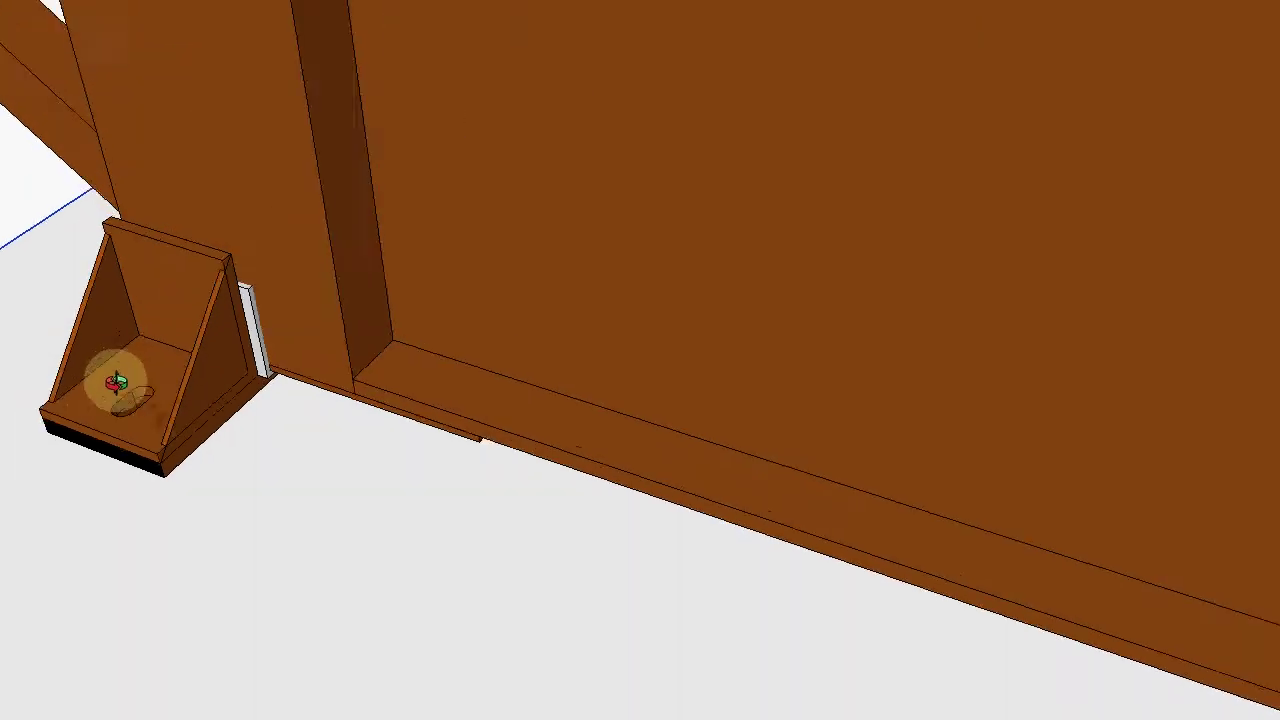
pyautogui.scroll(-4, 205, 447)
pyautogui.moveTo(297, 451); pyautogui.dragTo(320, 467)
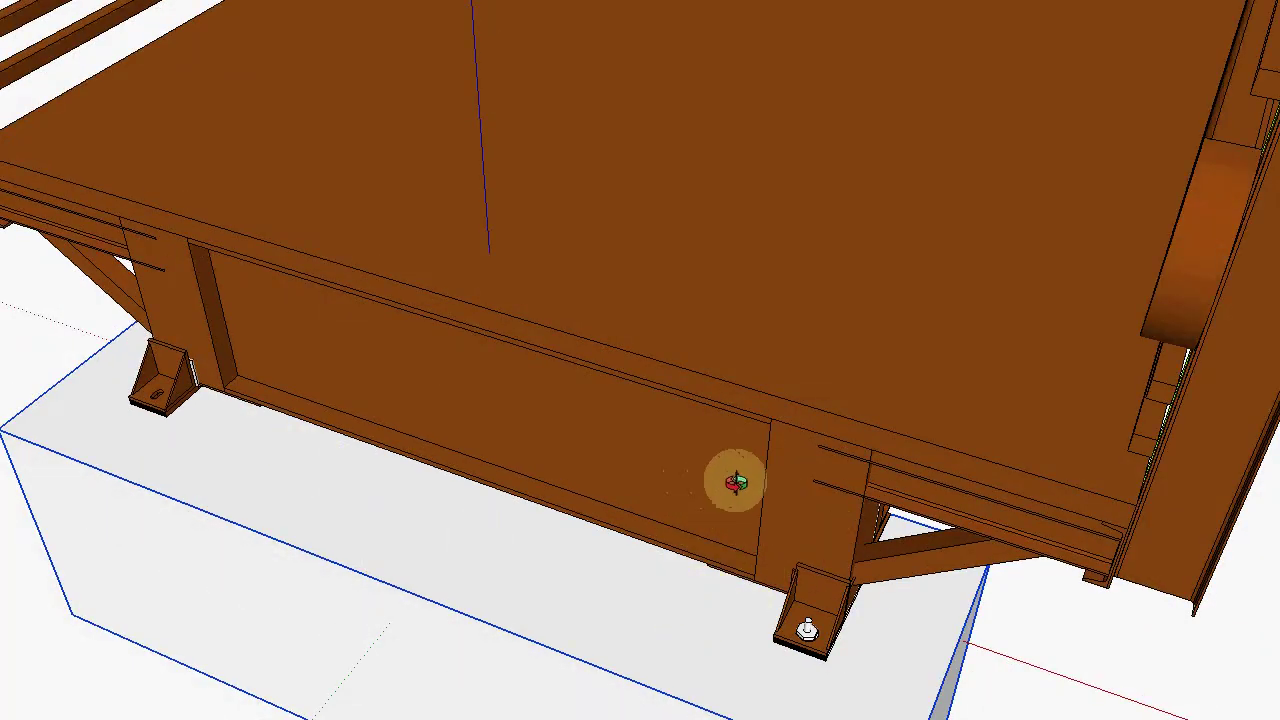
pyautogui.moveTo(735, 484); pyautogui.dragTo(766, 429)
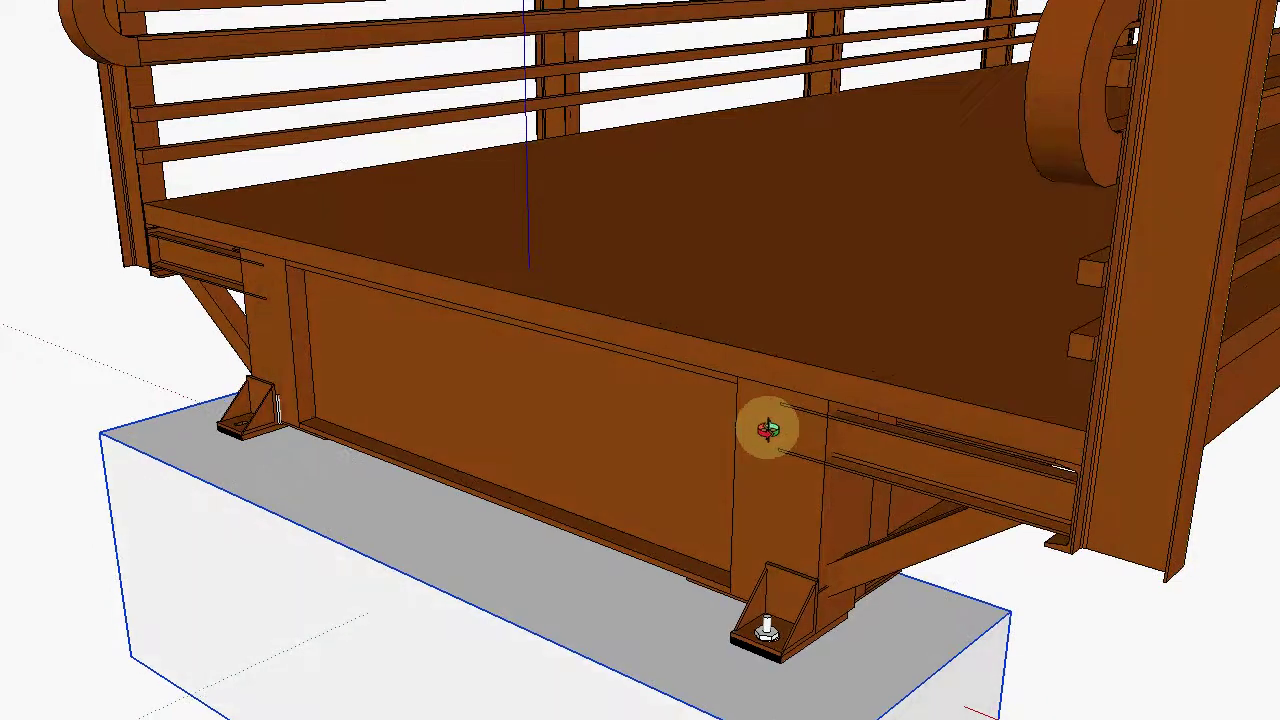